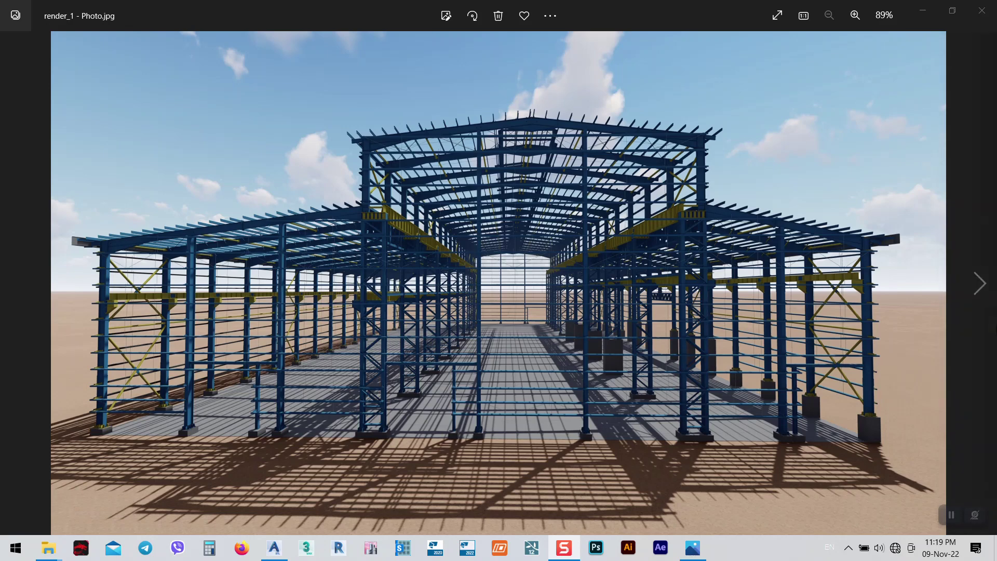
- Look through the steel hall images from render_1 to render_4, examining the truss and rafter connections in render_4 up close
click(981, 285)
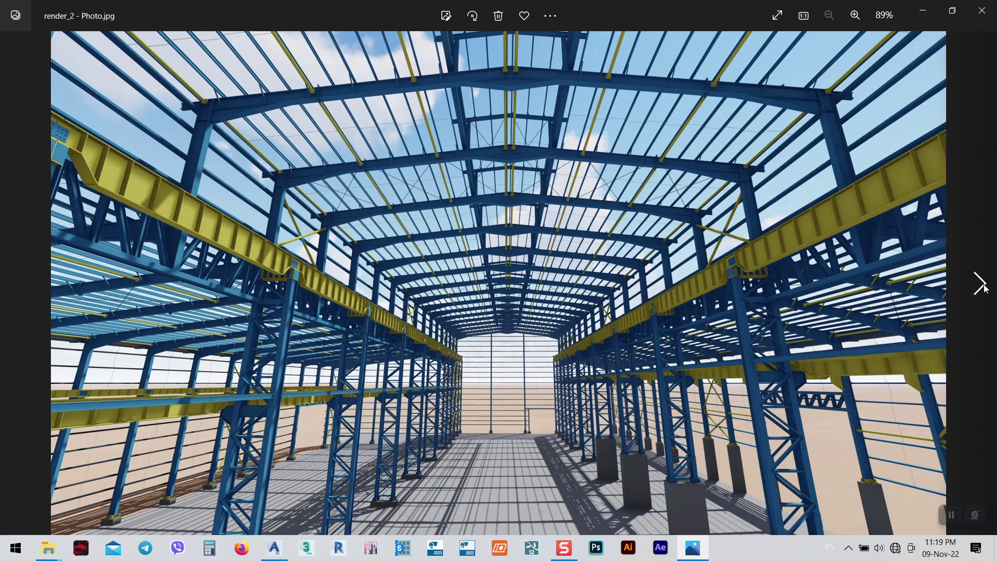
click(980, 284)
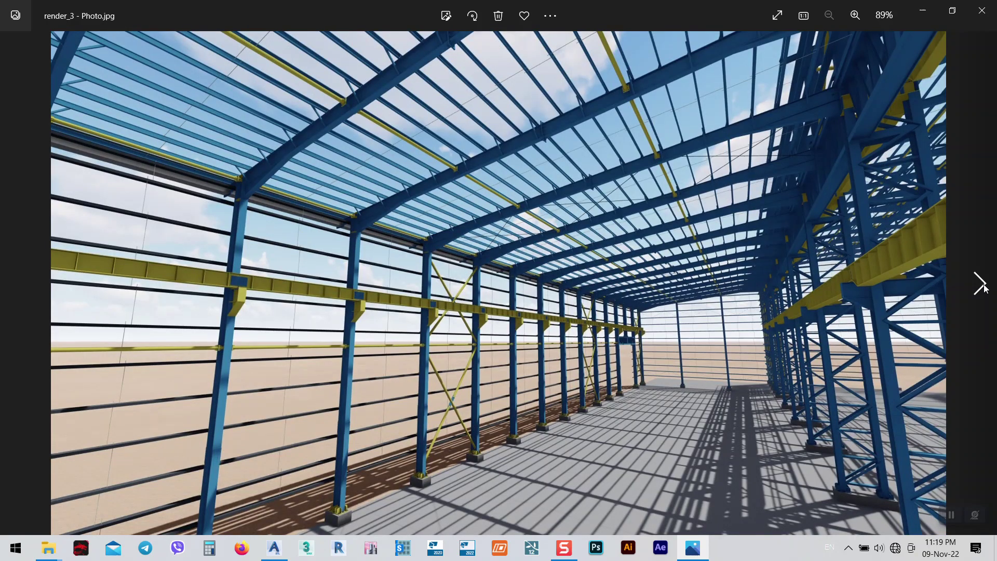
click(980, 284)
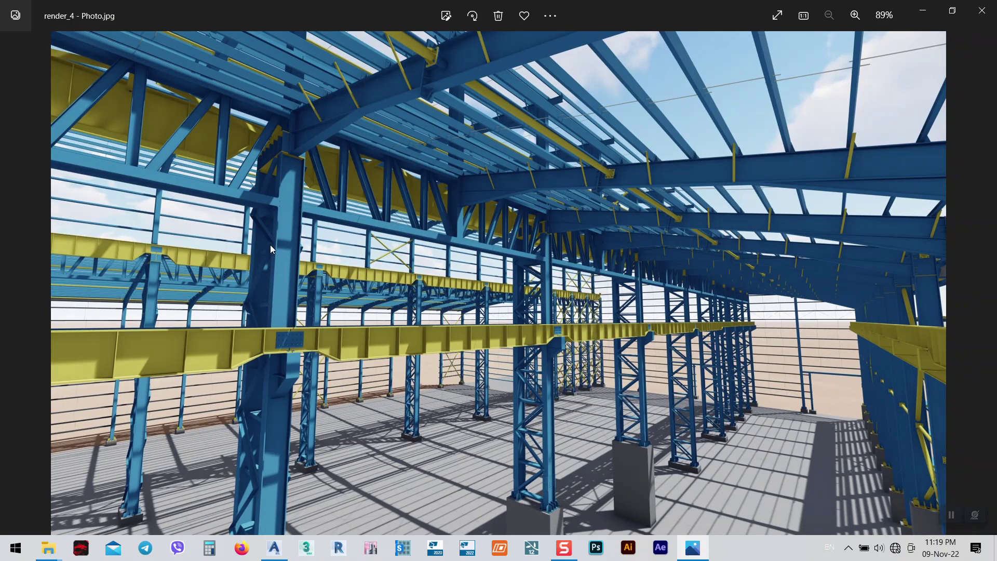
scroll(461, 182, up, 2)
scroll(441, 185, up, 3)
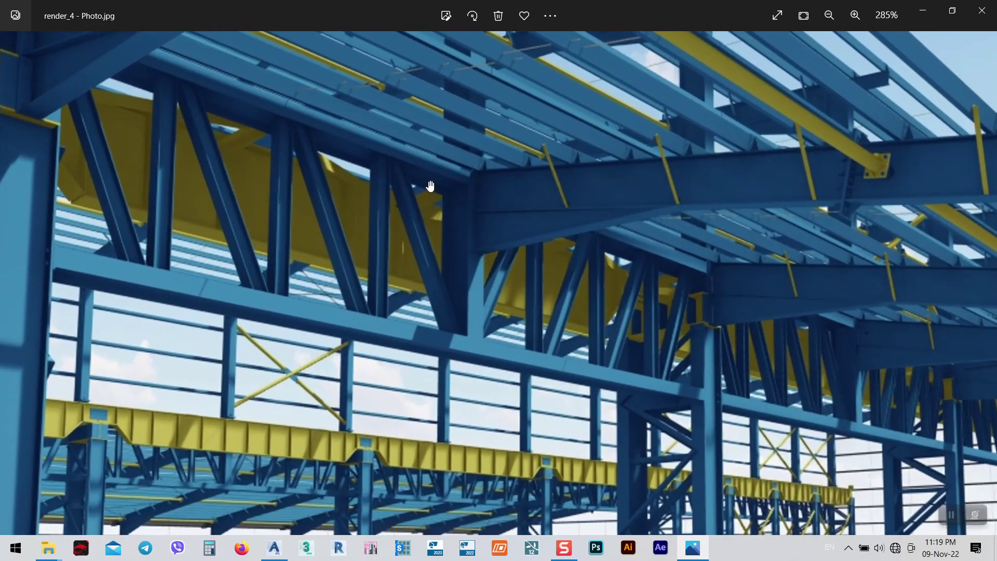
scroll(473, 249, down, 5)
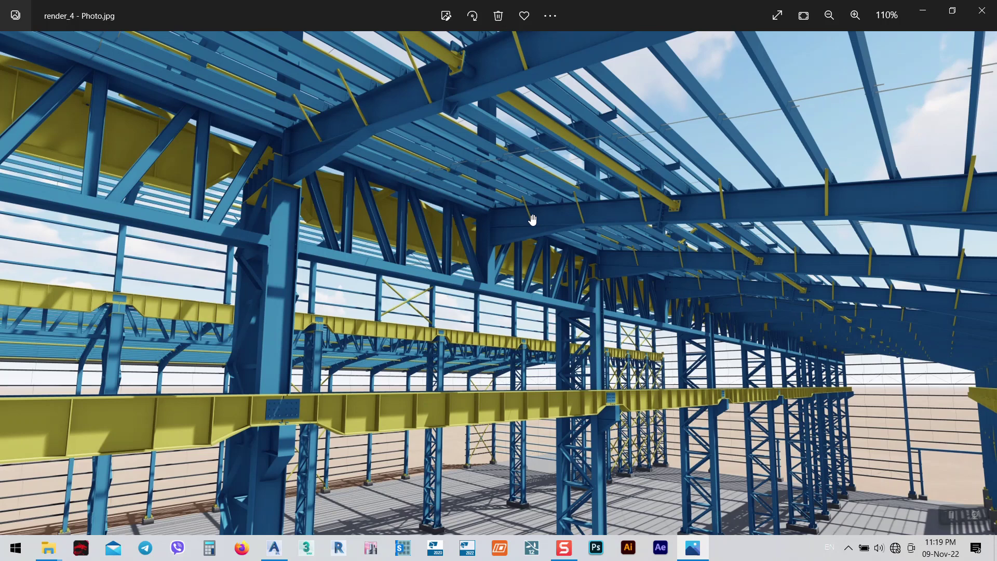
ctrl+scroll(533, 219, down, 1)
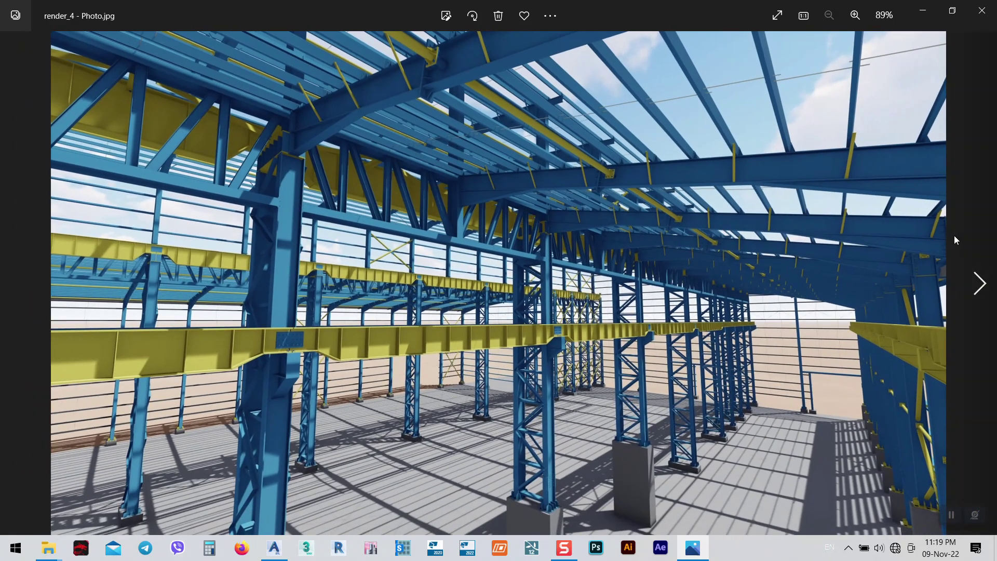
- View render_5 and render_6, go back through the earlier renders, and close the image viewer to return to Advance Steel
click(975, 294)
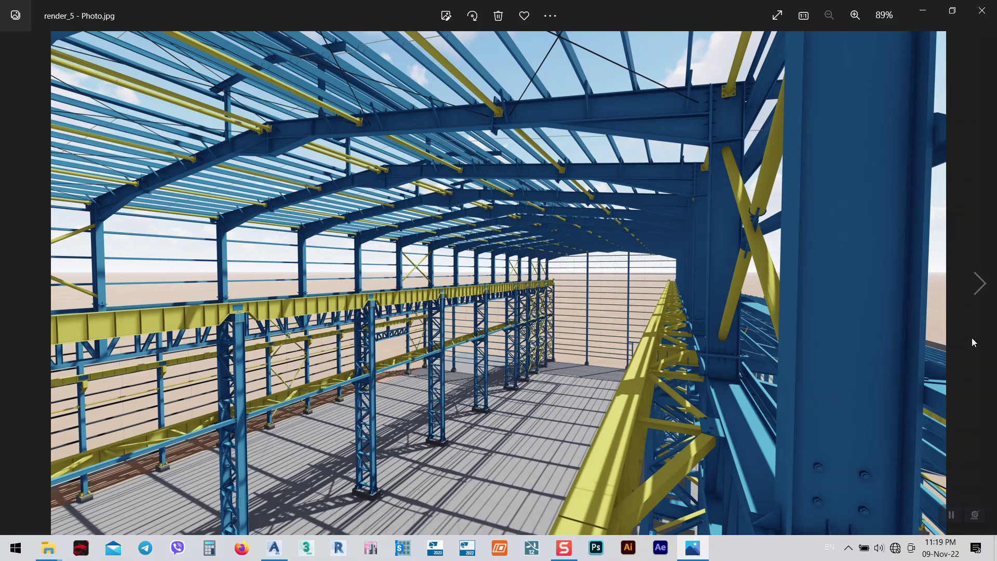
click(987, 287)
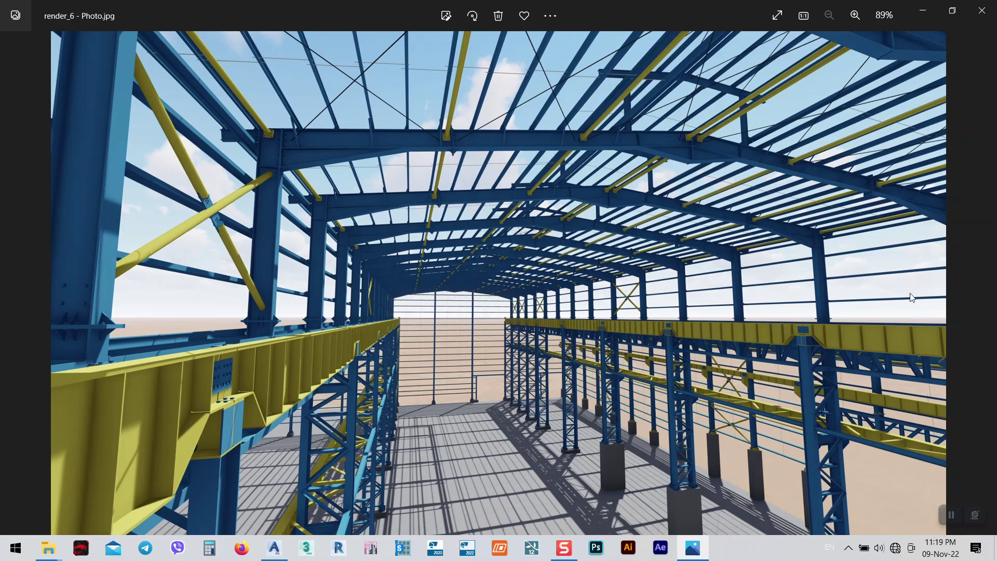
click(7, 289)
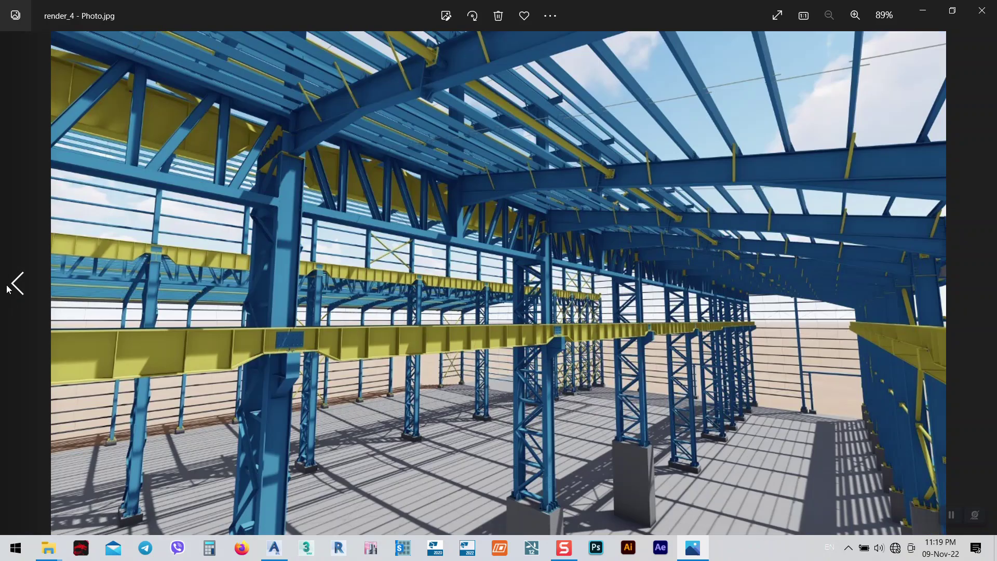
click(7, 289)
click(7, 289)
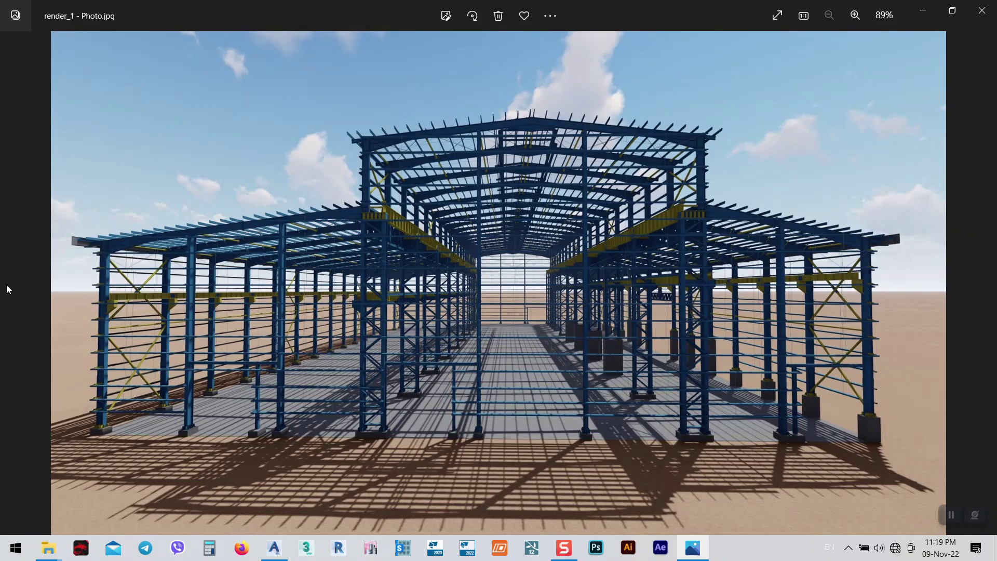
click(980, 283)
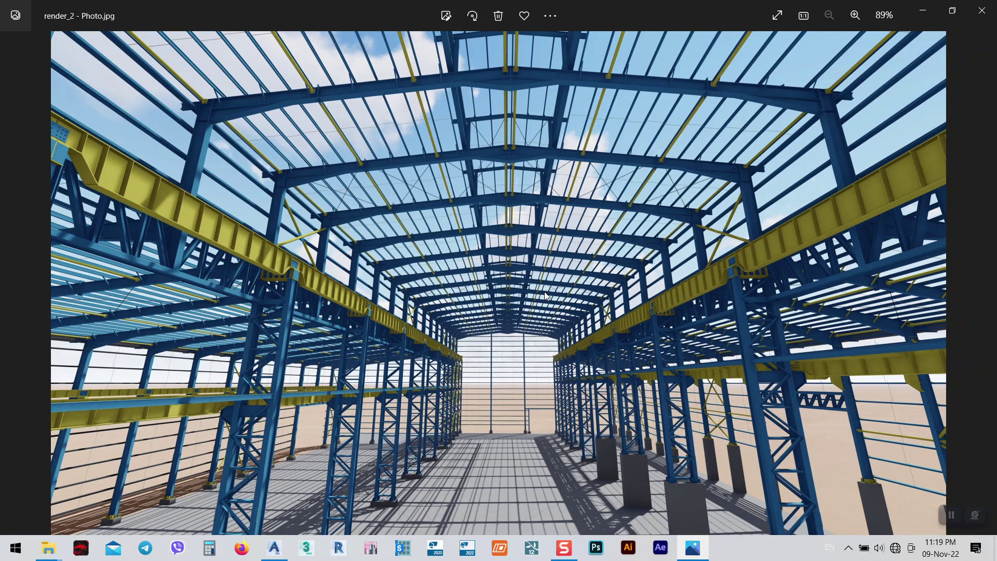
click(984, 10)
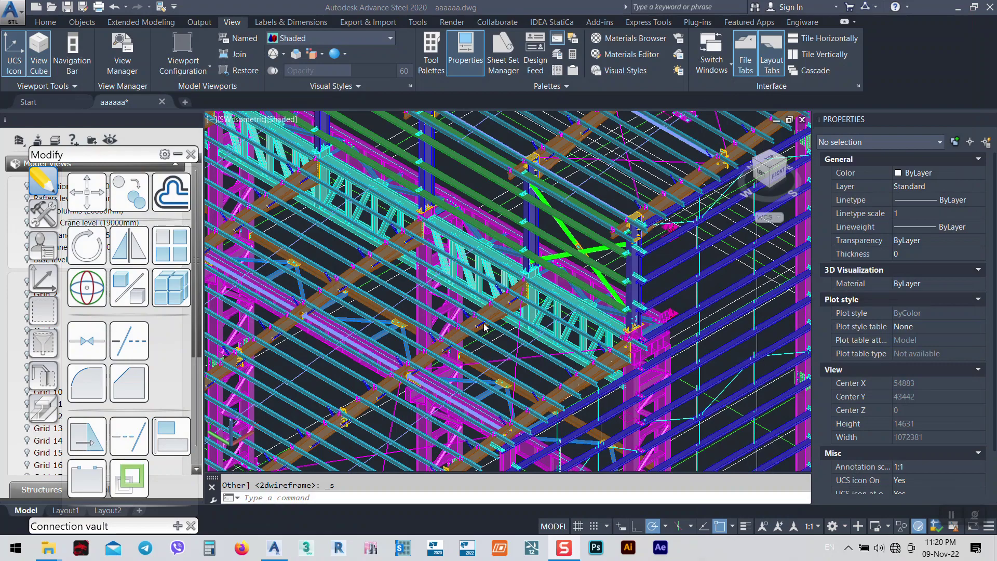
- Open the layer manager and turn off the Fly Brace layer
scroll(554, 282, up, 8)
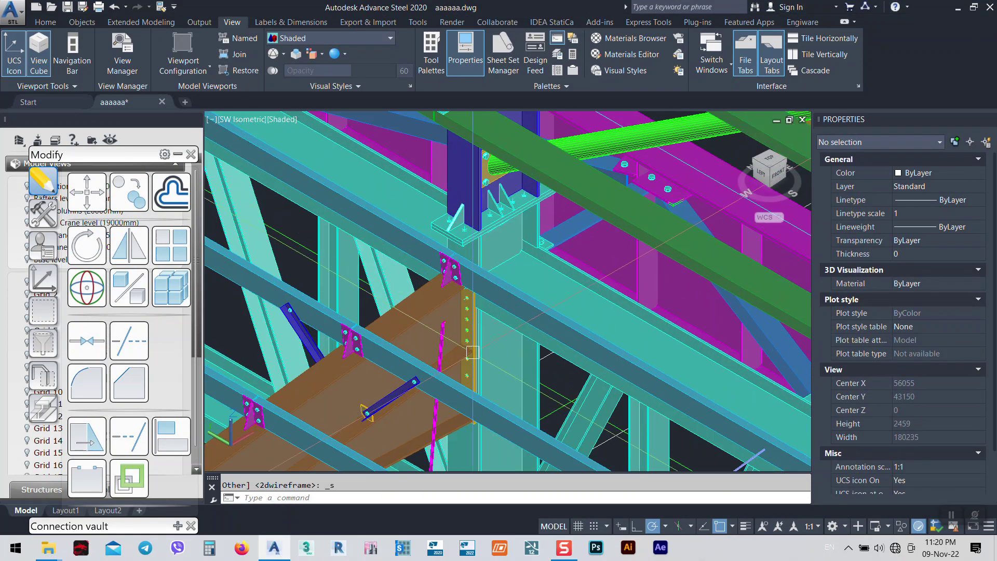
scroll(548, 249, down, 6)
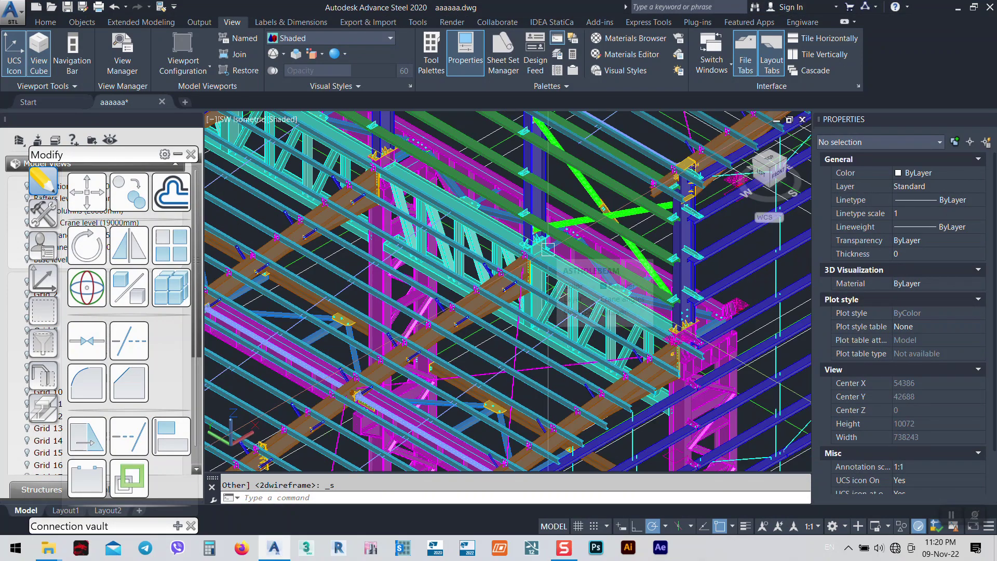
text(la)
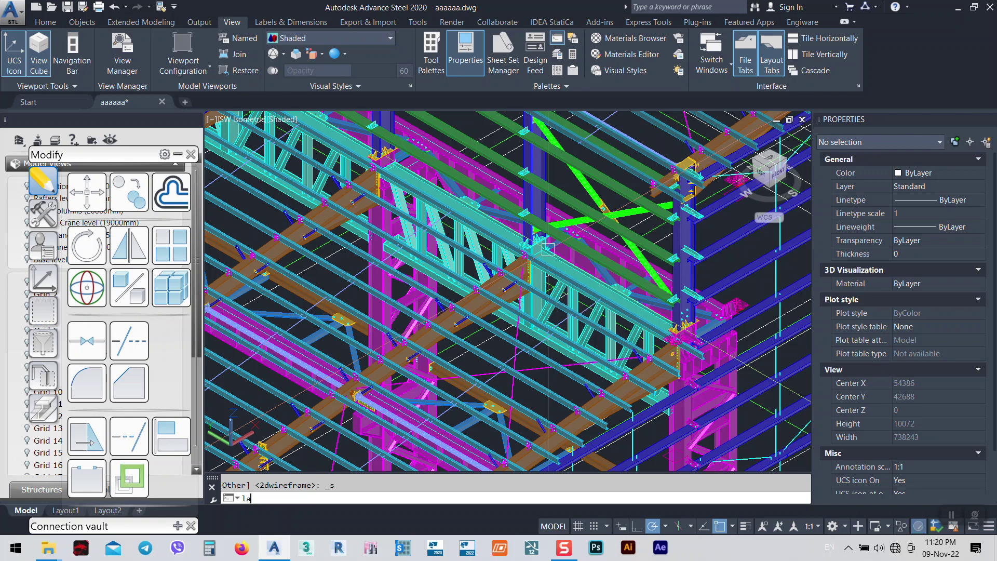
key(Return)
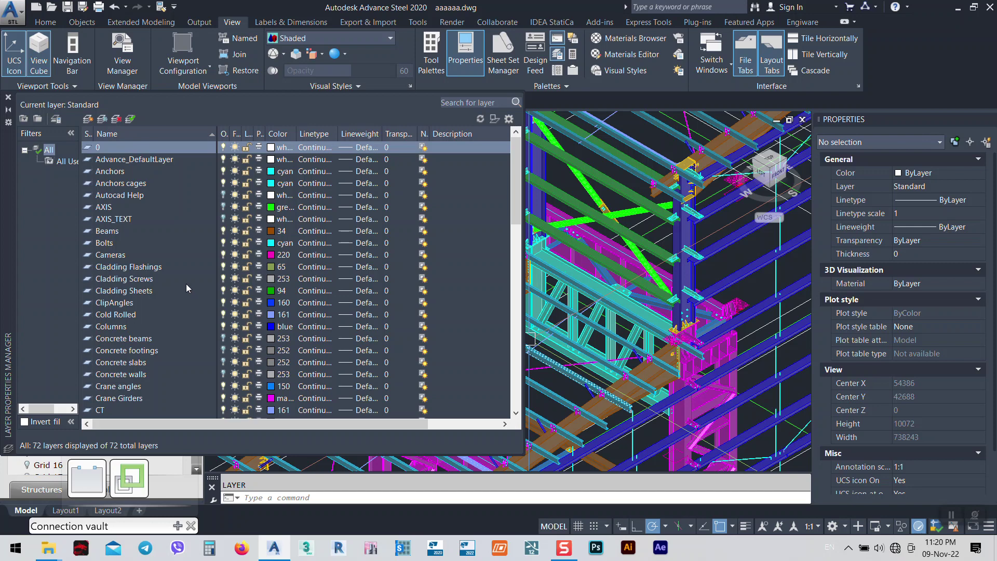
scroll(180, 256, down, 6)
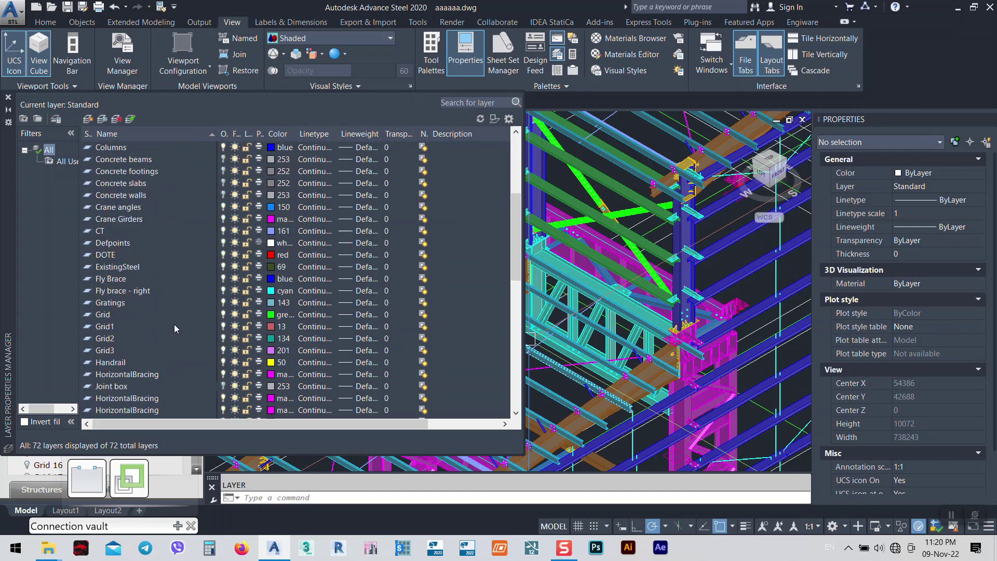
scroll(175, 328, down, 1)
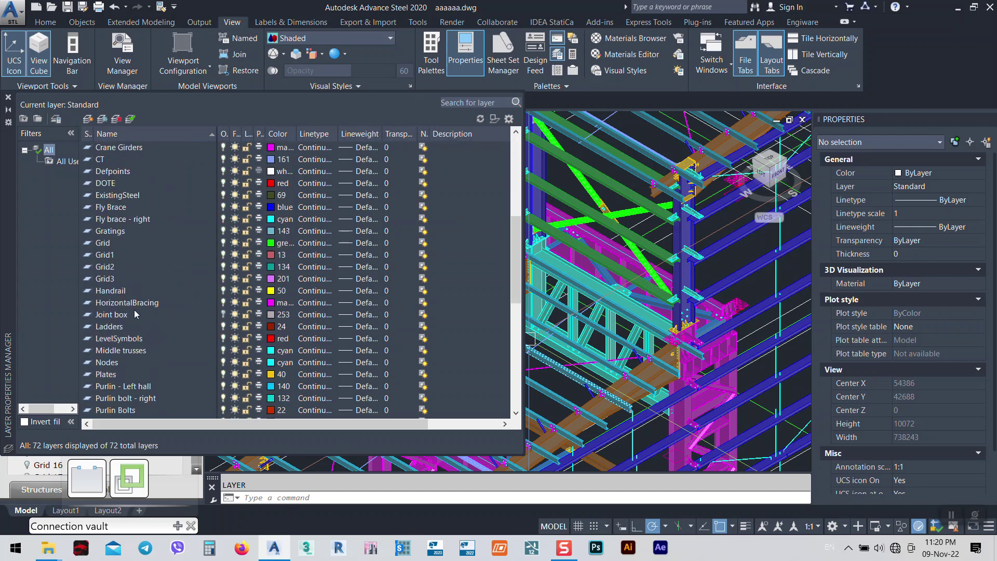
click(223, 207)
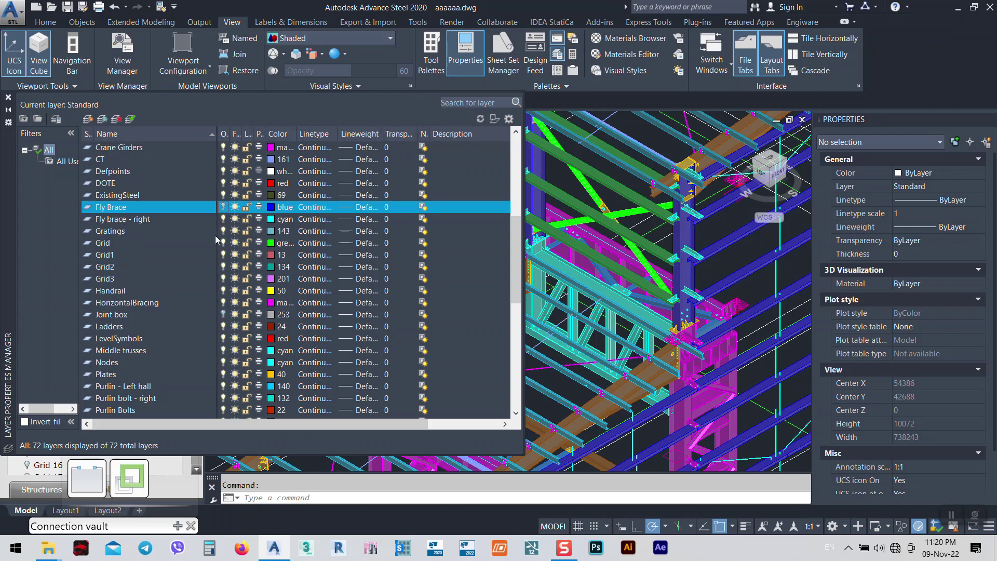
- Turn off the Purlin - Left hall, Purlin bolt - right, purlin Right side hall and Purlins-Middle layers
scroll(215, 235, down, 3)
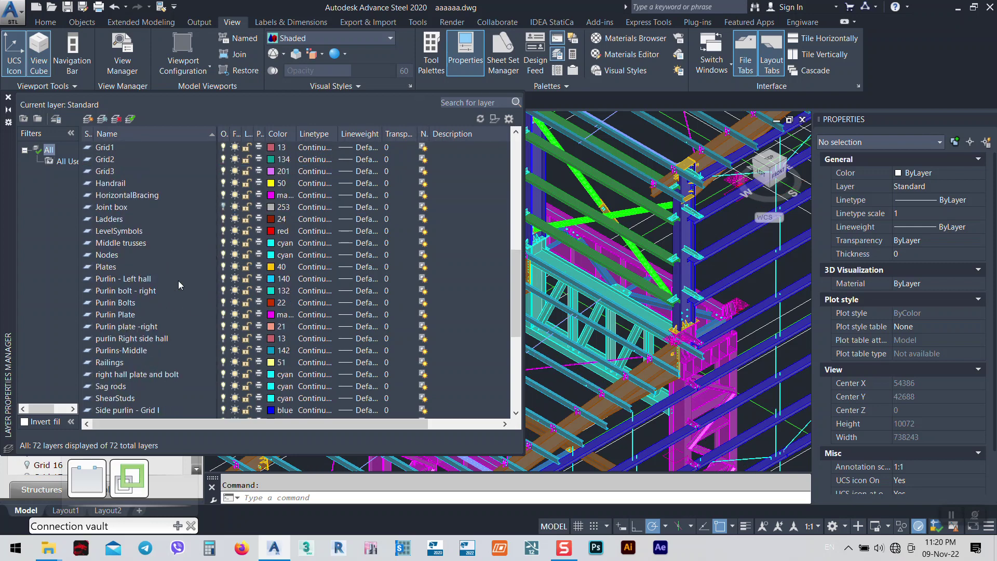
click(223, 279)
click(223, 290)
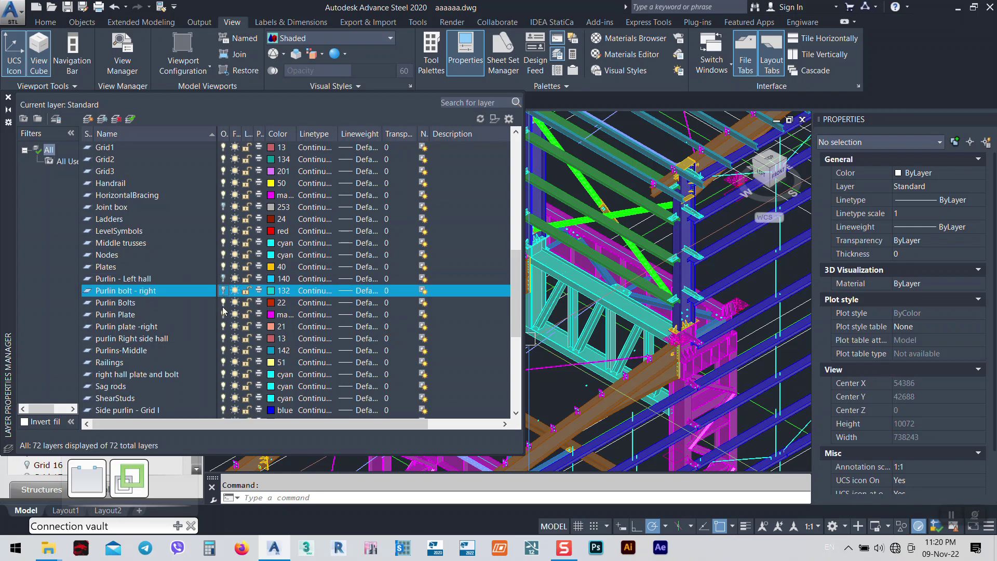
click(223, 338)
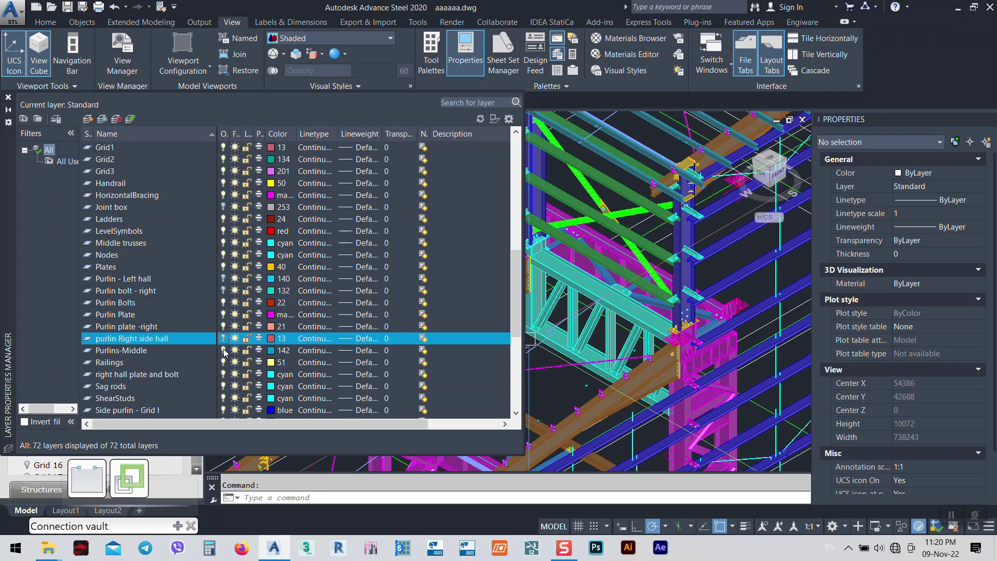
click(224, 350)
- Turn off the side purlin layers for Grid I, Grid 19, left hall and right hall, and close the layer manager
scroll(212, 373, down, 1)
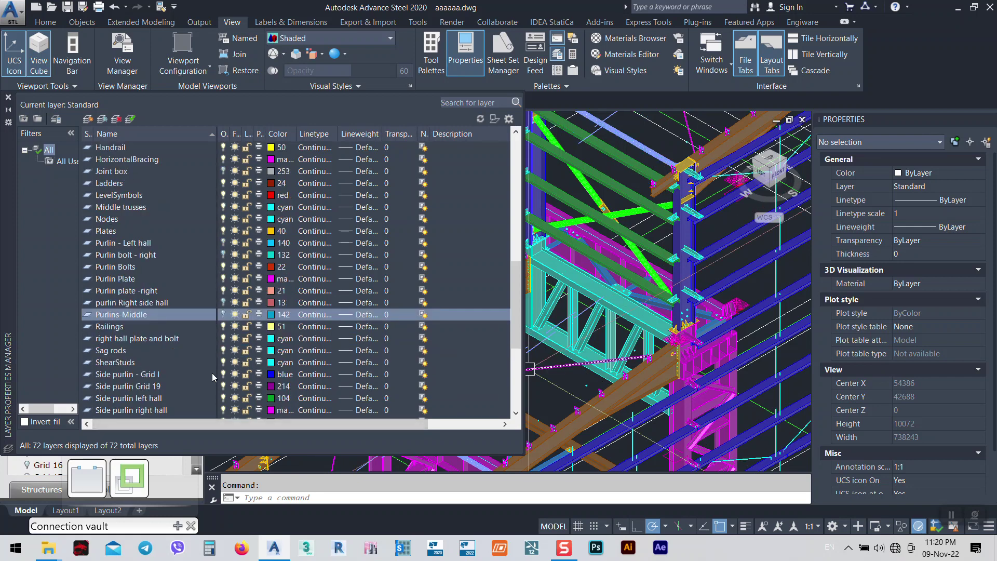
scroll(215, 347, down, 1)
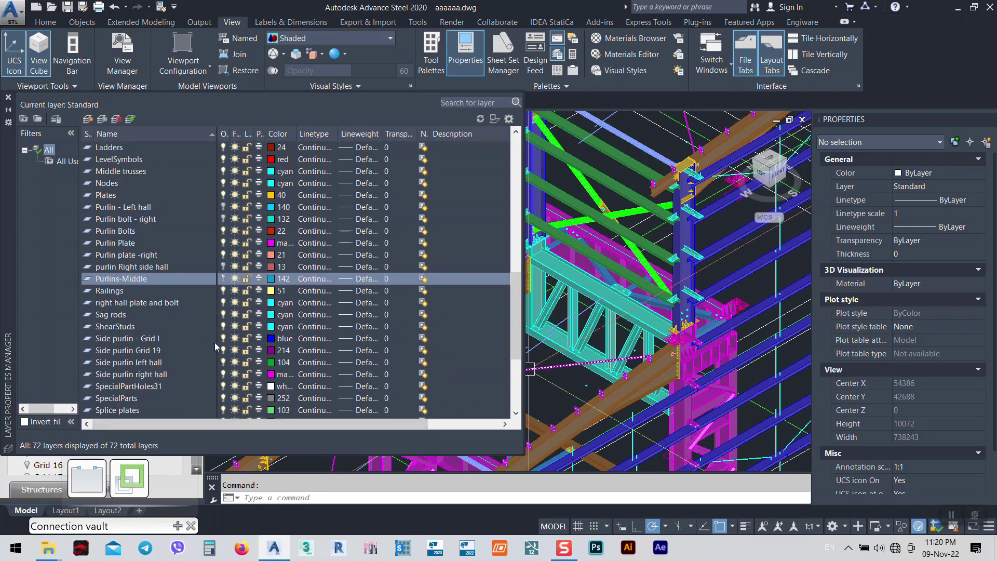
click(223, 338)
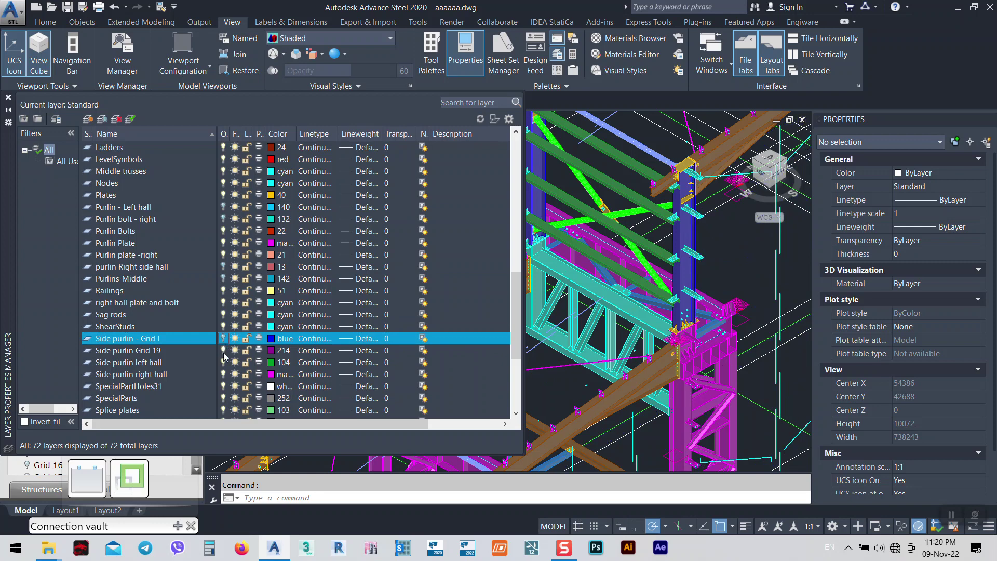
click(224, 350)
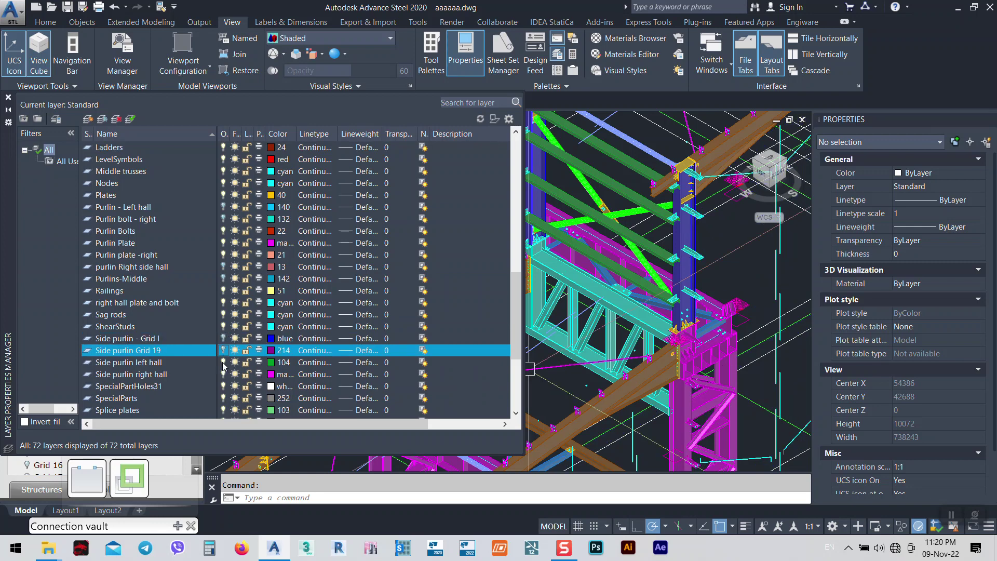
click(224, 362)
click(228, 375)
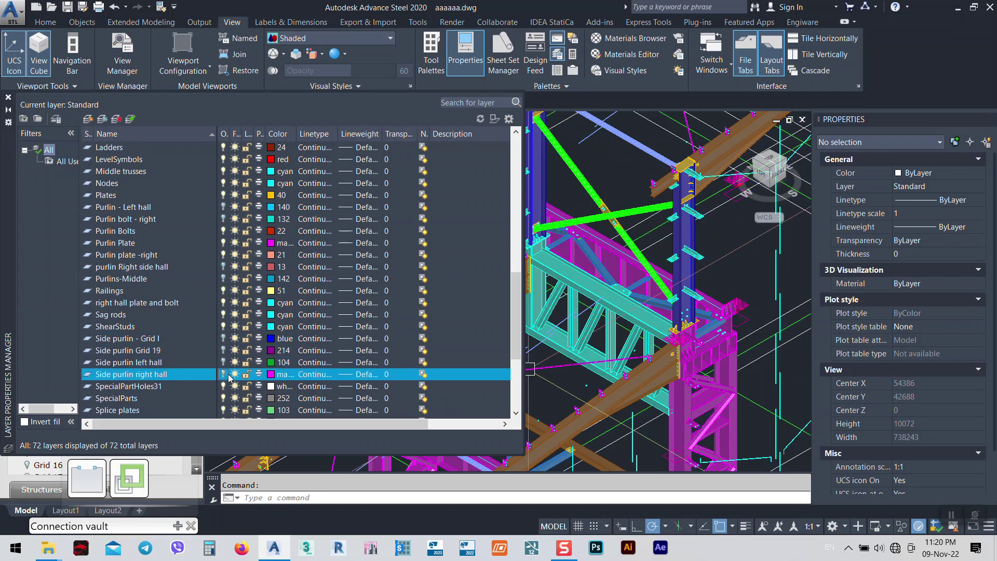
scroll(230, 382, down, 4)
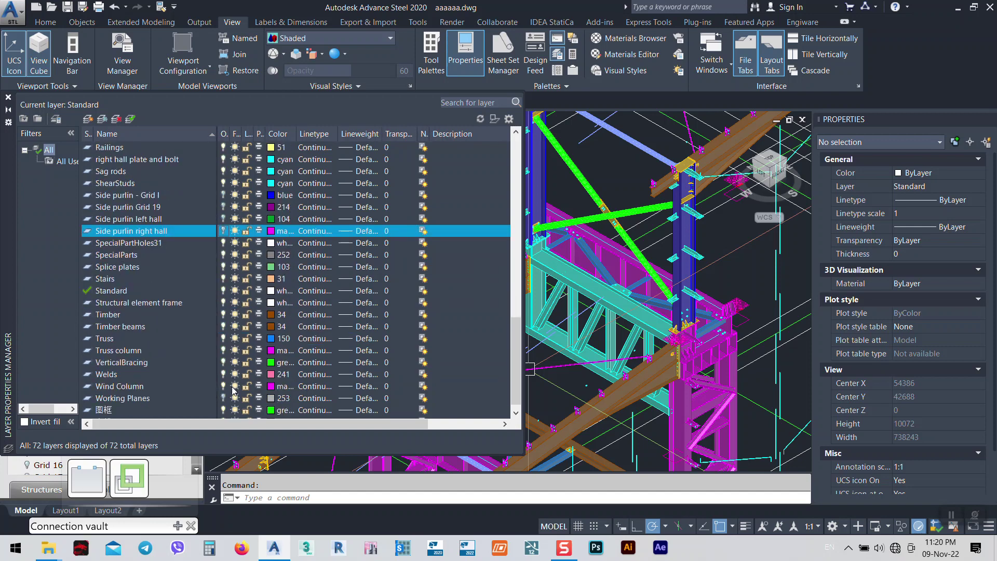
scroll(234, 391, down, 1)
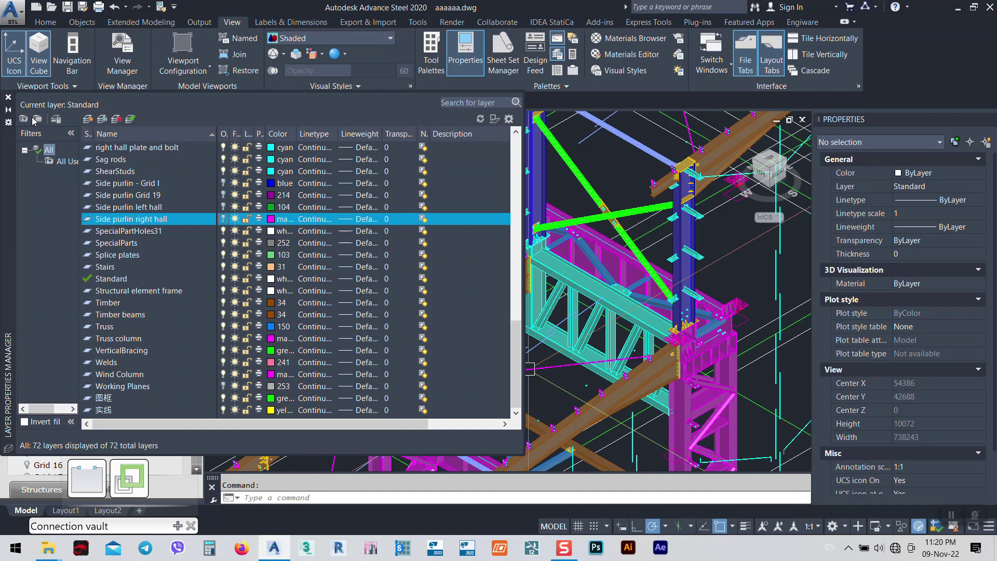
click(9, 98)
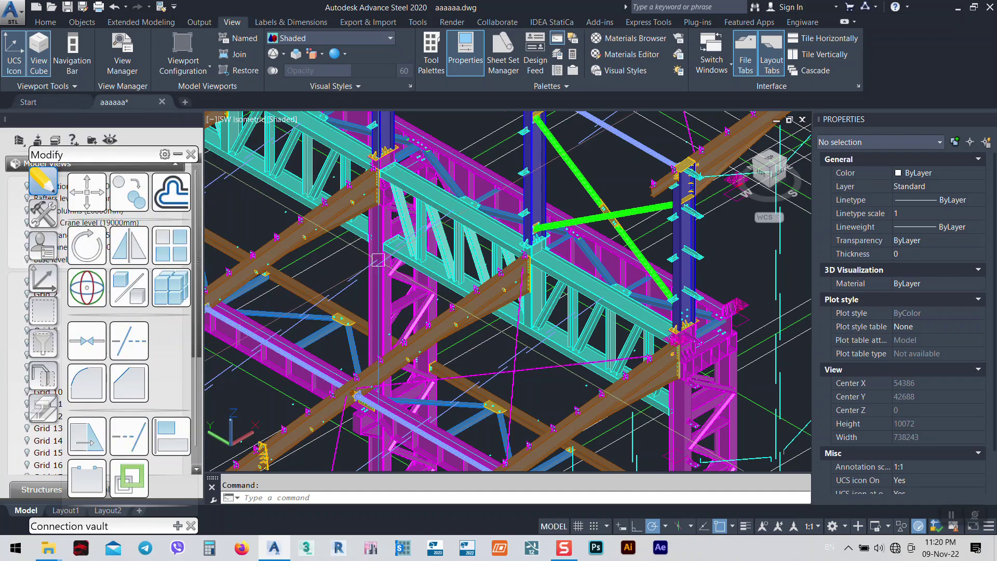
- Examine the bolted end-plate connection between the brown rafter and the cyan truss, and the column base above it
scroll(595, 256, up, 8)
scroll(596, 256, up, 1)
middle_drag(608, 342, 458, 276)
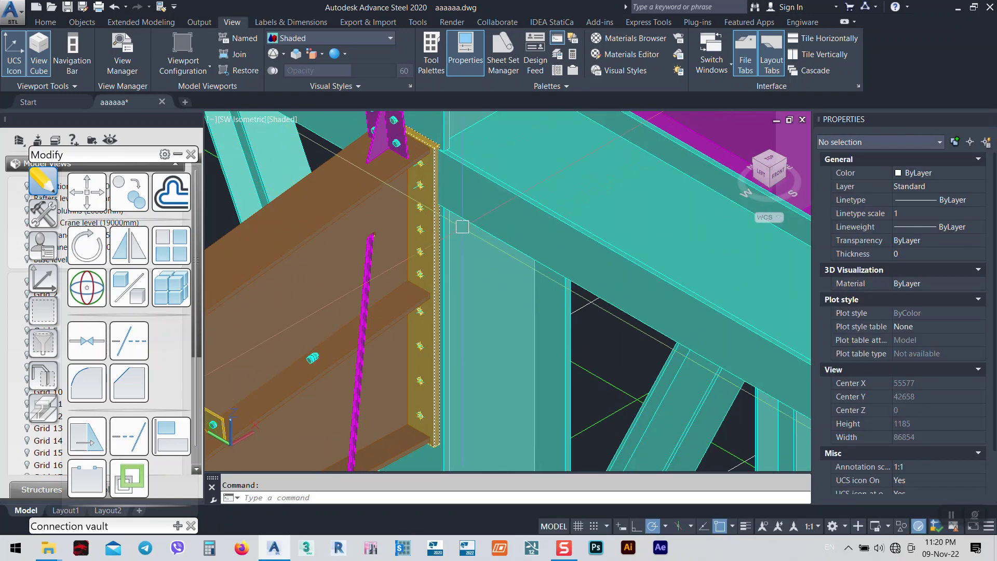
scroll(455, 172, up, 3)
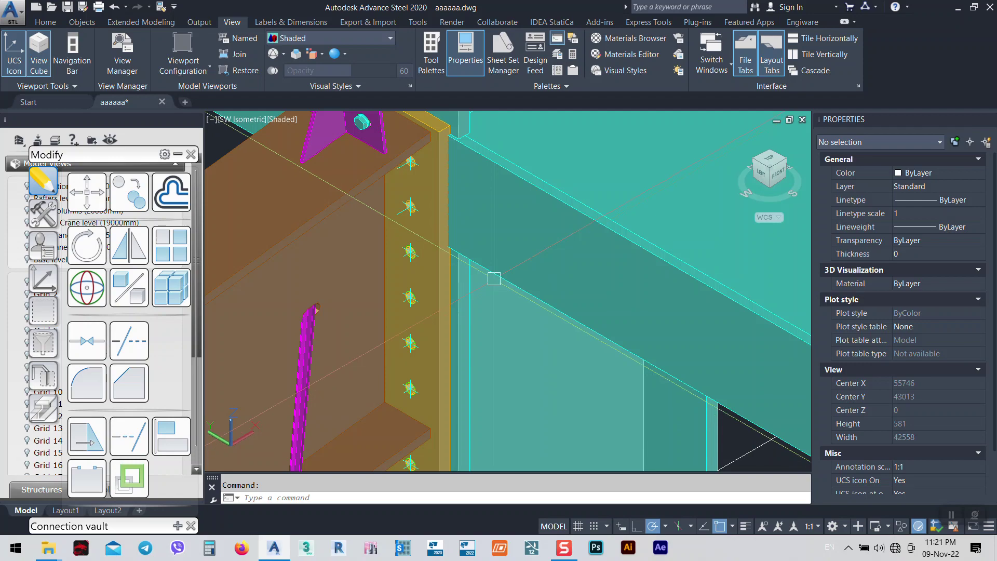
scroll(496, 235, down, 2)
scroll(519, 234, down, 4)
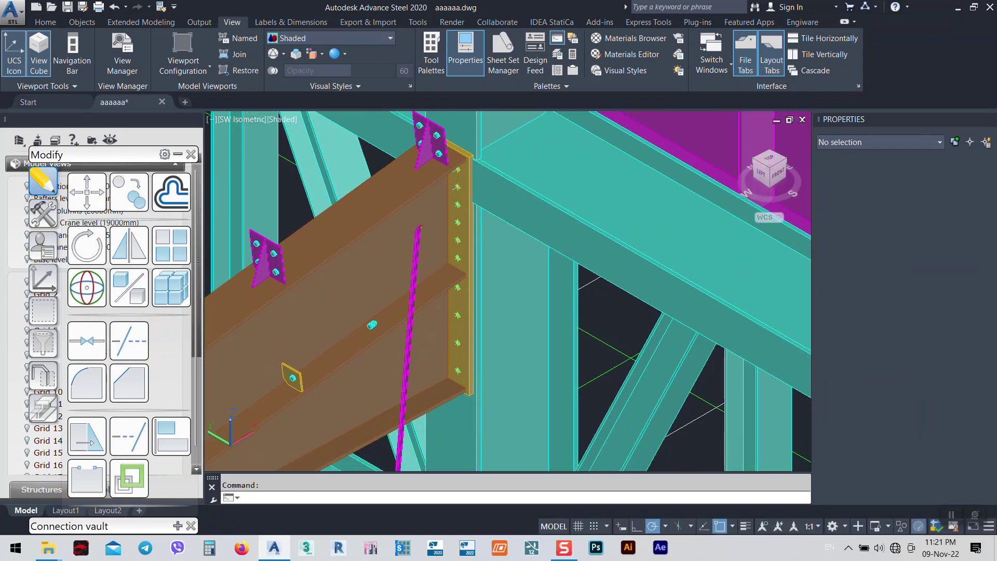
scroll(523, 233, down, 4)
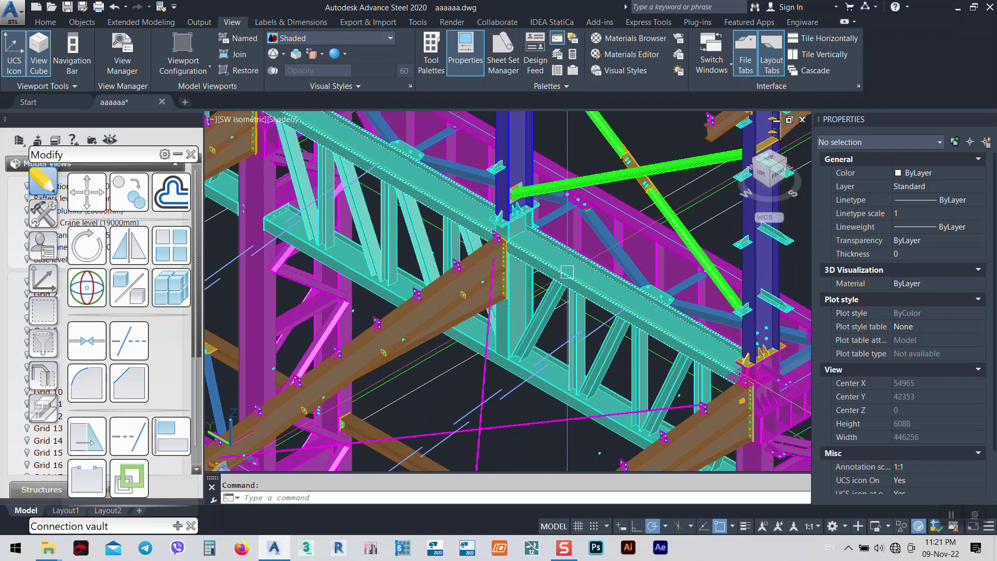
scroll(517, 241, up, 3)
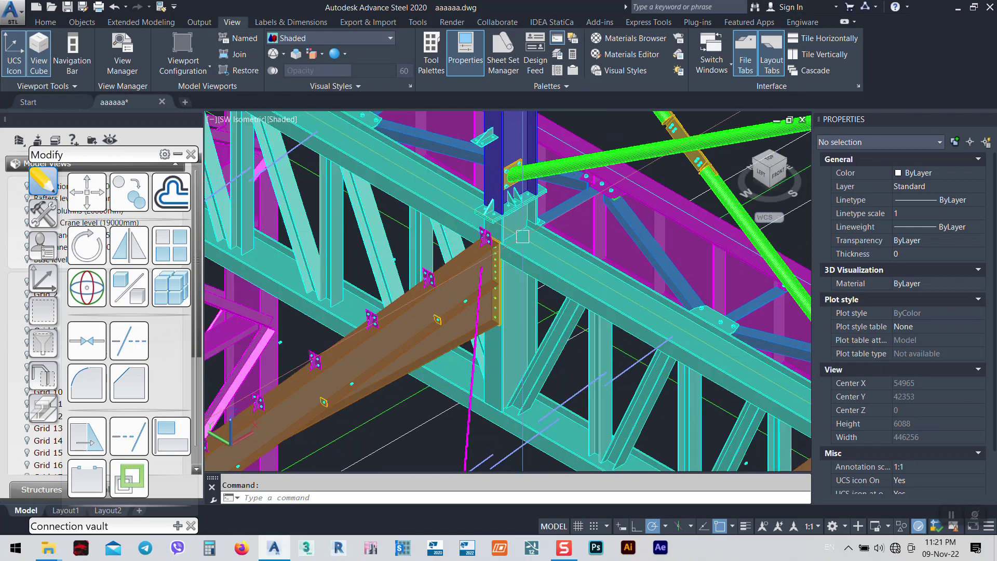
- Examine the bolted end plate between the brown rafter and the cyan truss, selecting the truss vertical behind it
scroll(523, 236, up, 4)
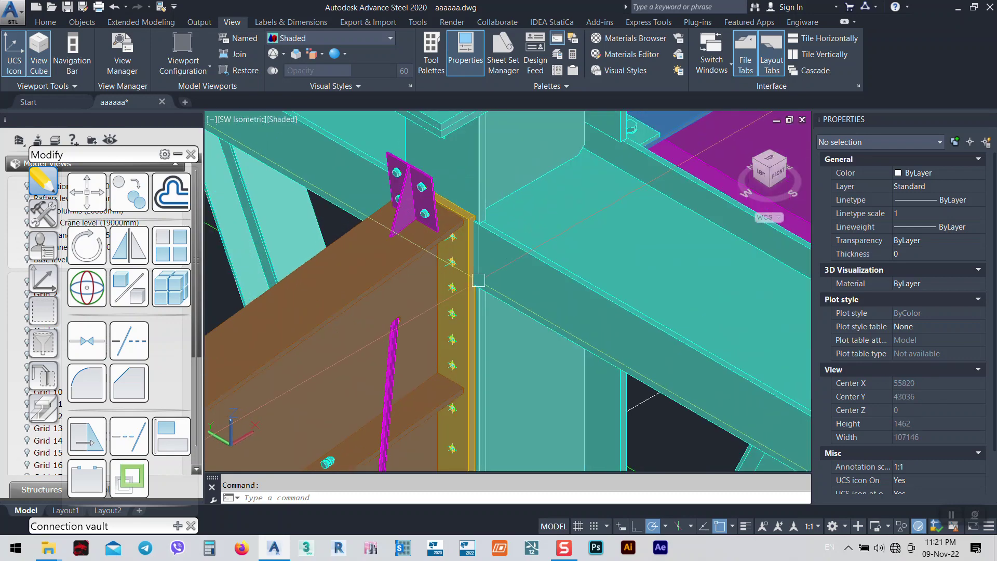
scroll(548, 275, up, 3)
scroll(548, 275, down, 4)
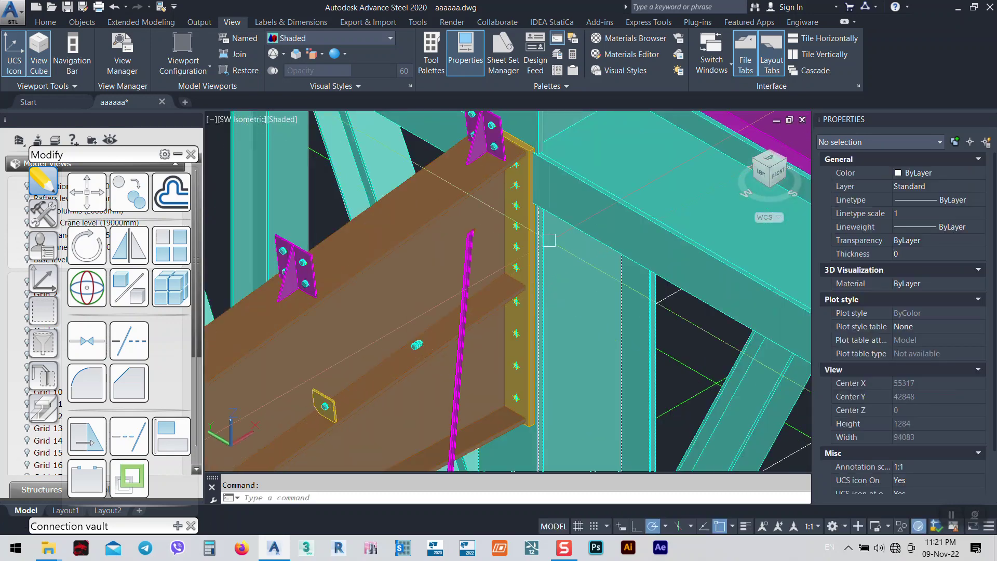
click(547, 275)
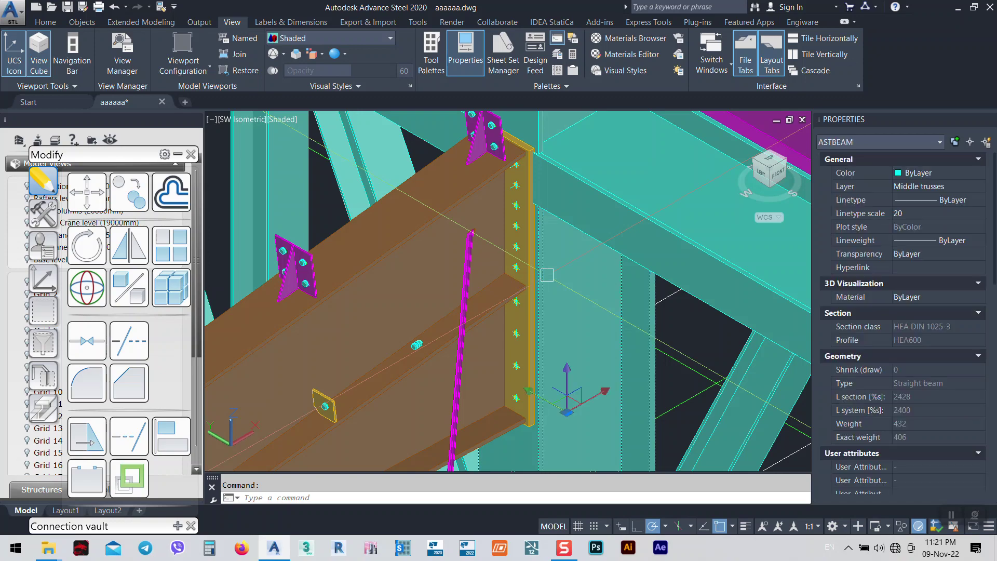
scroll(547, 275, down, 6)
scroll(537, 322, up, 5)
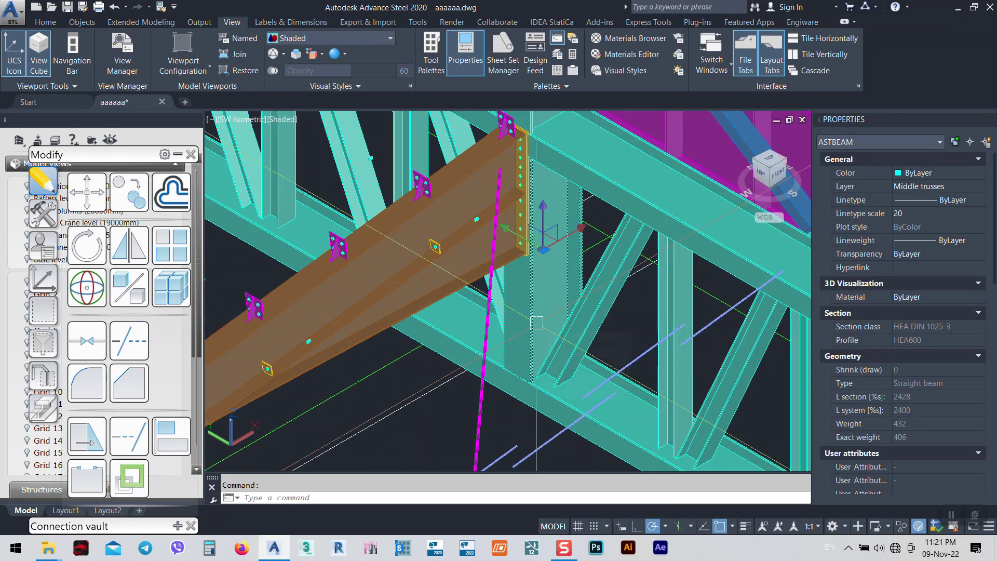
- Inspect the selected truss vertical along the end plate and up to the blue column's base, and clear the selection
middle_drag(532, 159, 514, 249)
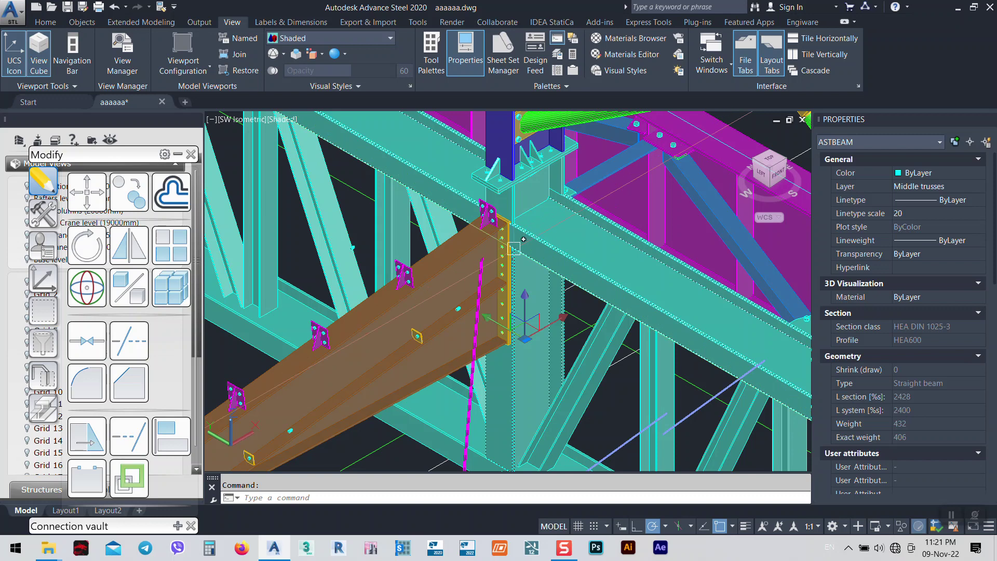
scroll(514, 249, up, 5)
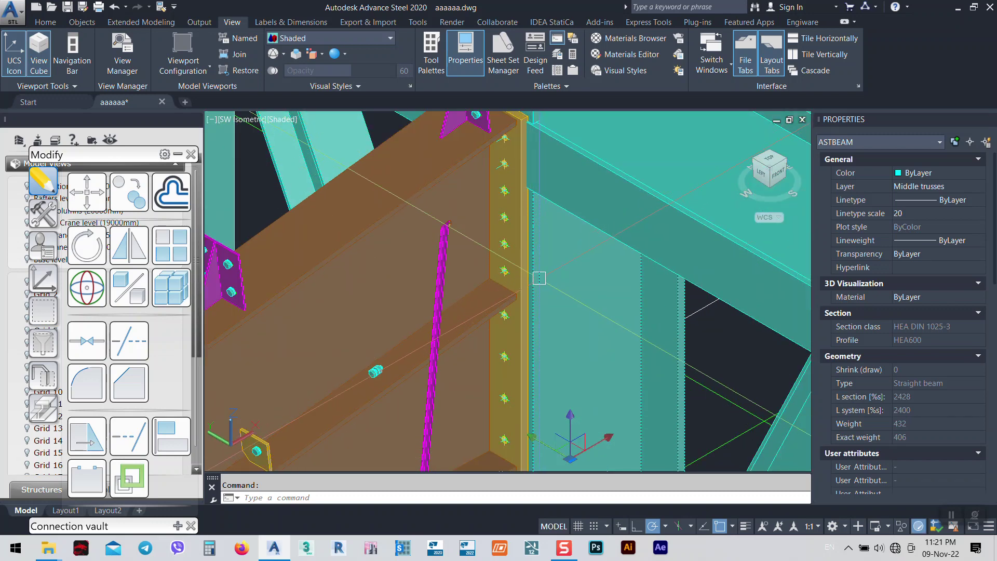
middle_drag(523, 229, 529, 249)
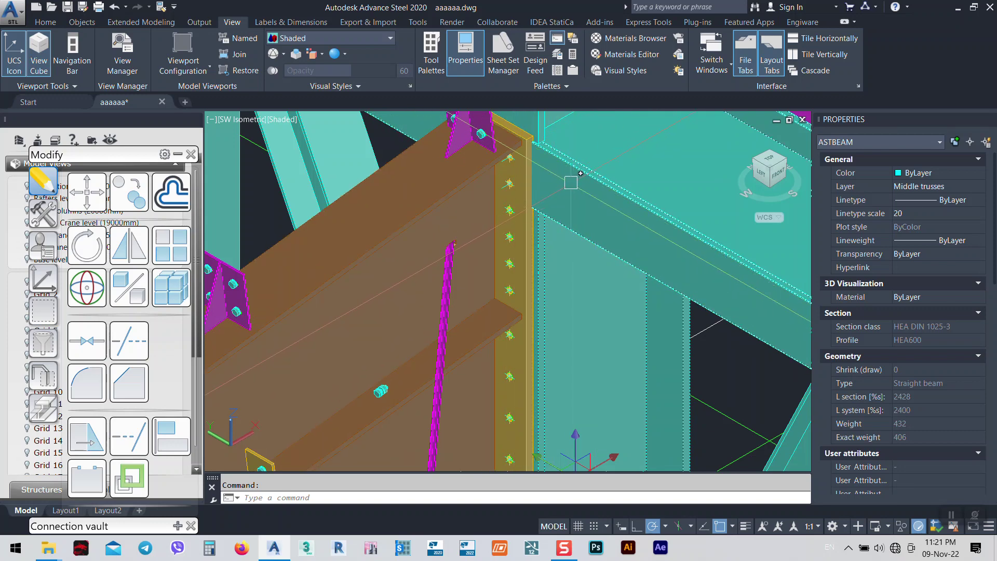
scroll(592, 158, down, 3)
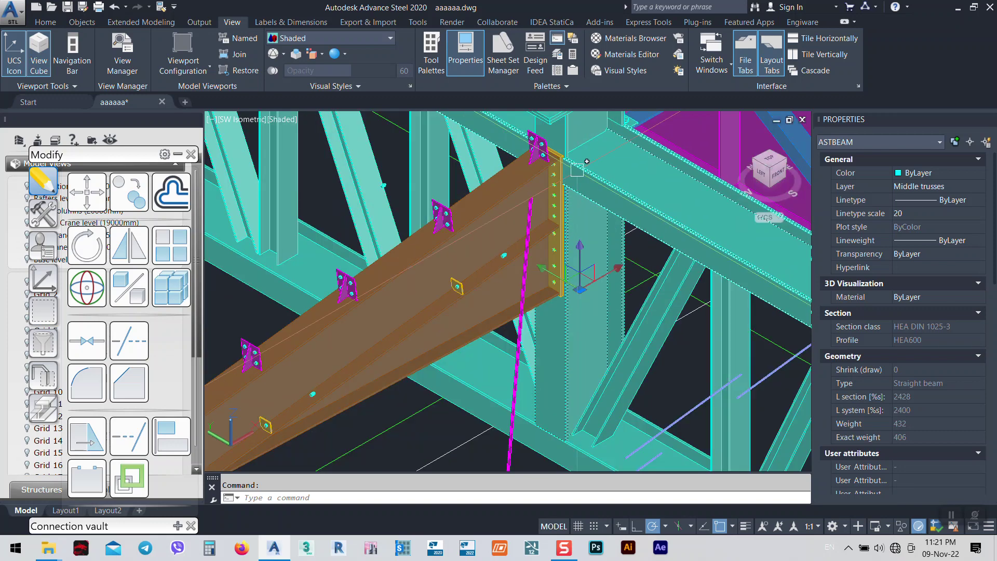
scroll(513, 229, down, 2)
scroll(535, 218, up, 8)
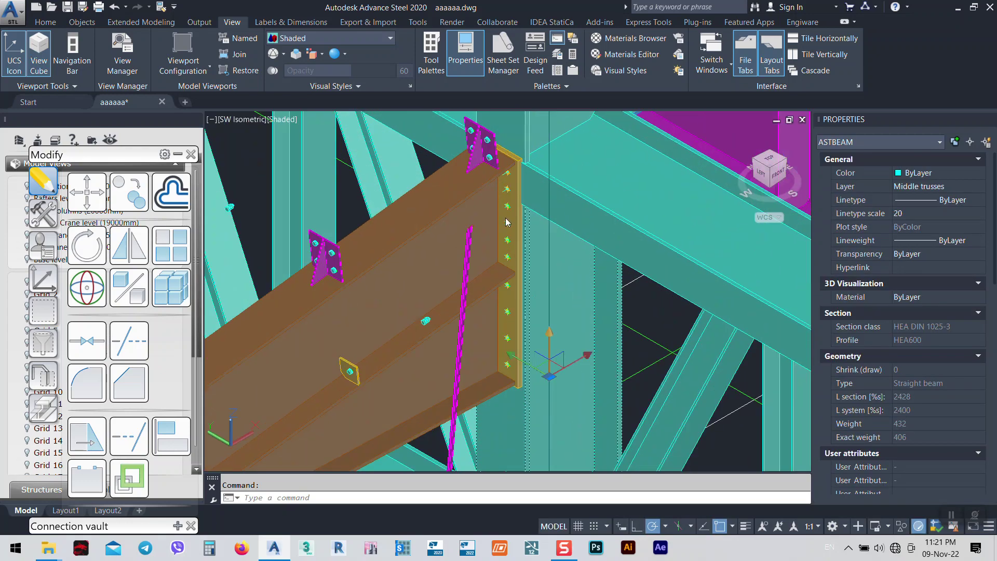
middle_drag(508, 223, 520, 344)
key(Escape)
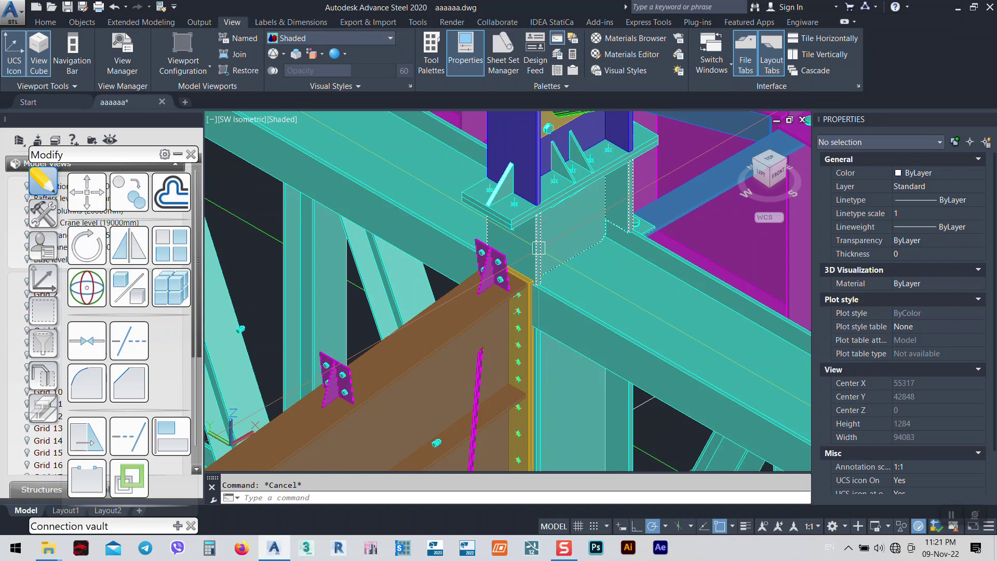
- Examine how the cyan truss chords are bolted to the magenta truss column, checking the lower chord's end plate and the column profile
scroll(499, 306, down, 3)
scroll(498, 306, down, 6)
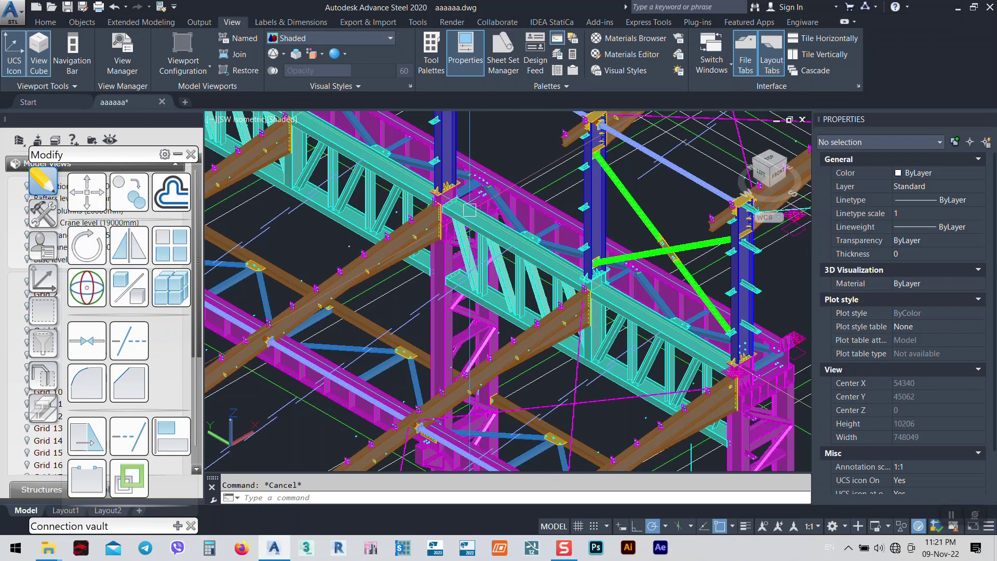
scroll(467, 211, up, 6)
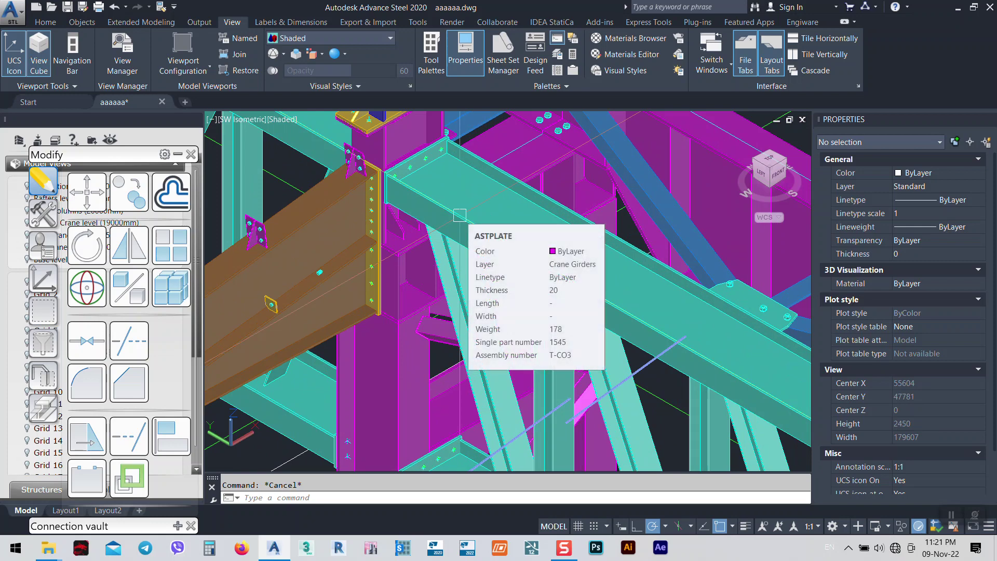
scroll(460, 215, down, 4)
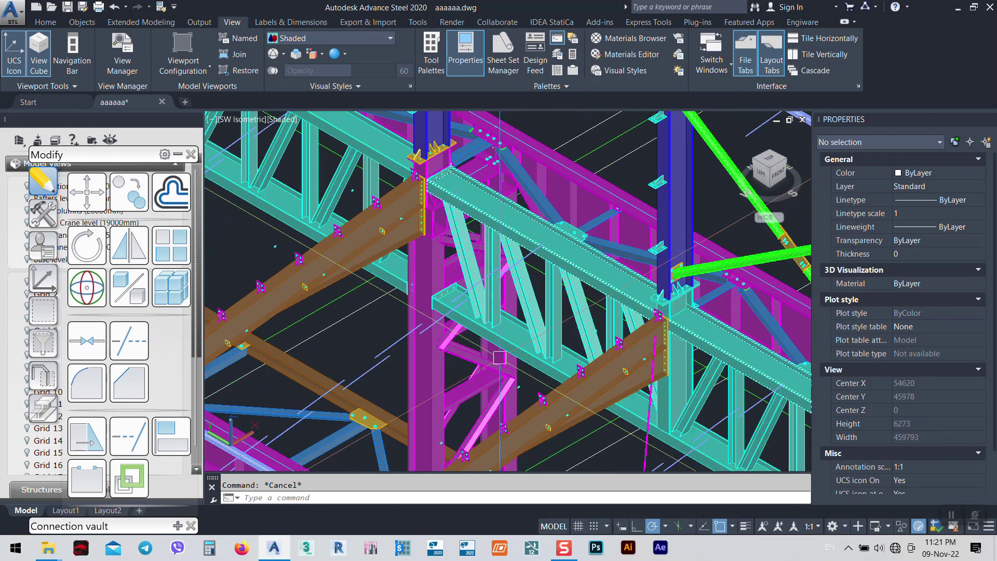
scroll(446, 289, up, 5)
scroll(446, 289, up, 3)
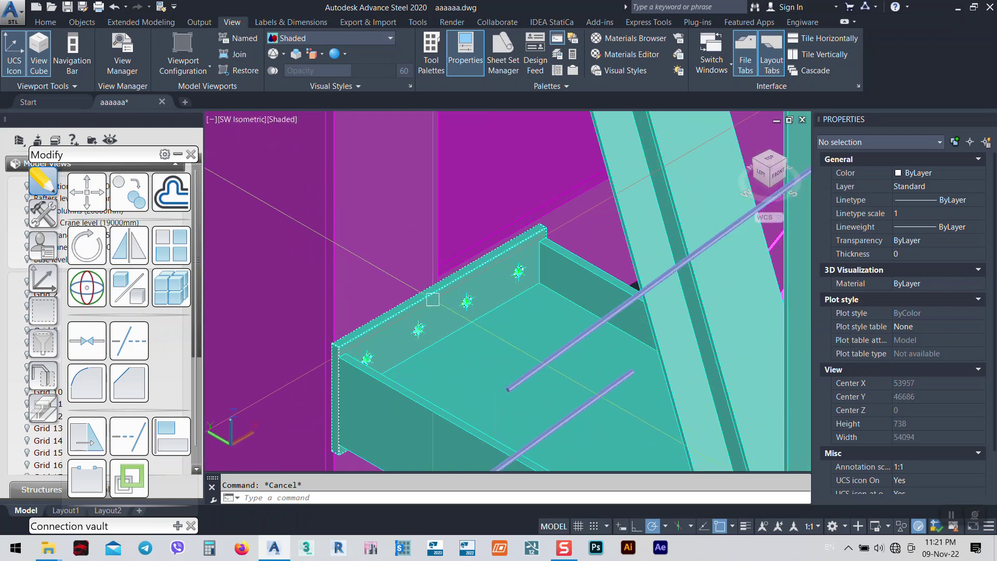
mouse_move(415, 311)
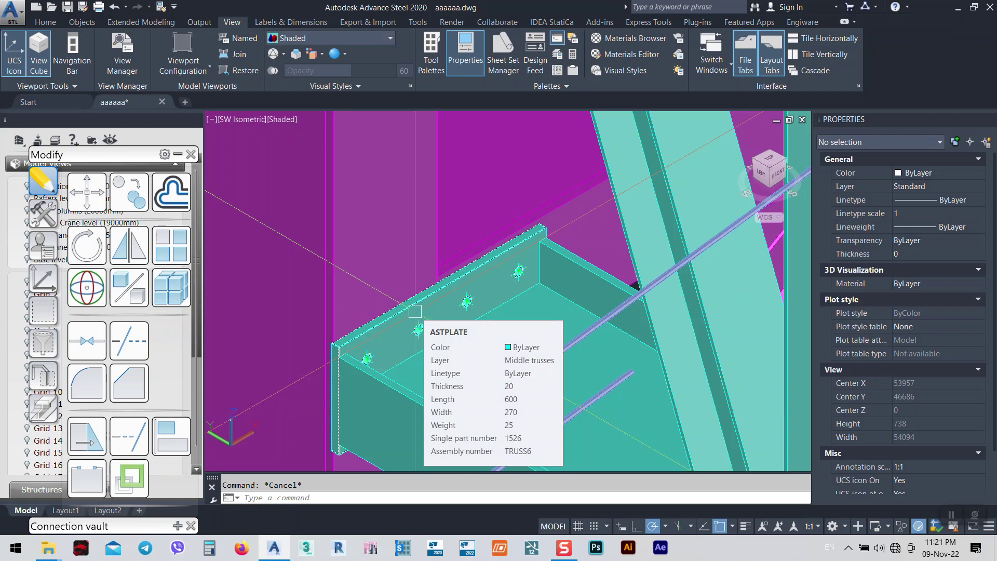
click(381, 258)
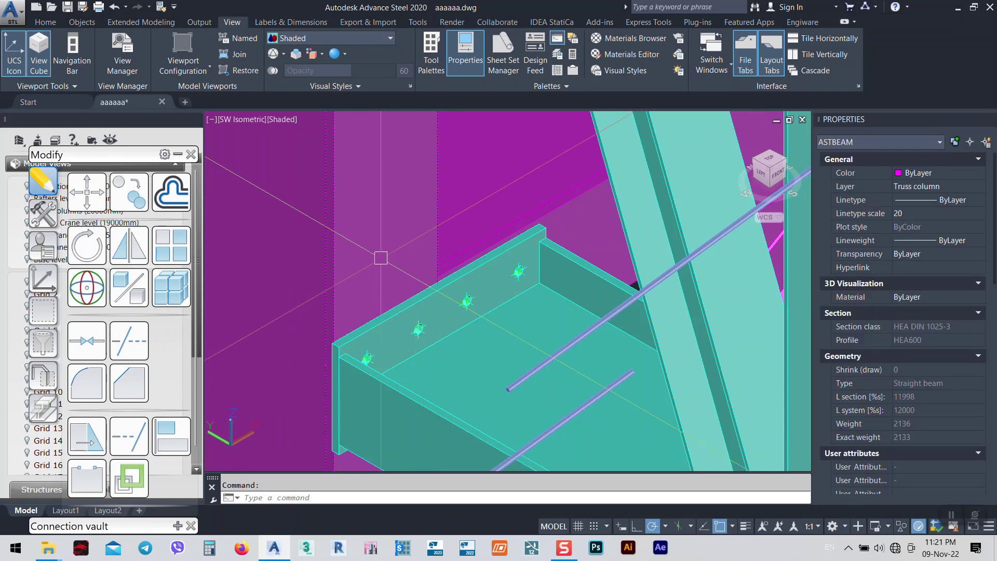
key(Escape)
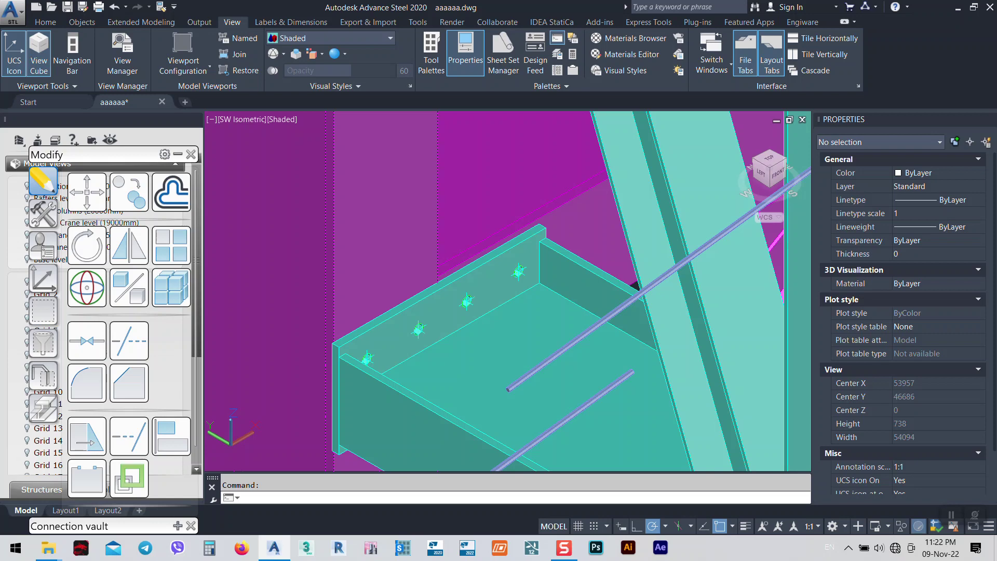
- Inspect the magenta column members beside the lower chord's end plate and review the connection within the whole hall
click(524, 187)
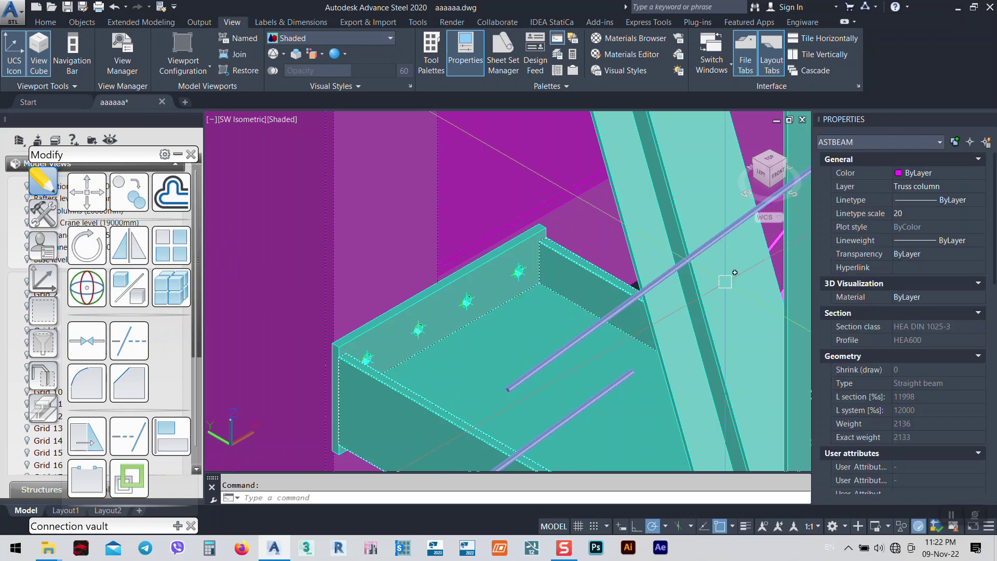
key(Escape)
click(555, 198)
scroll(444, 237, down, 4)
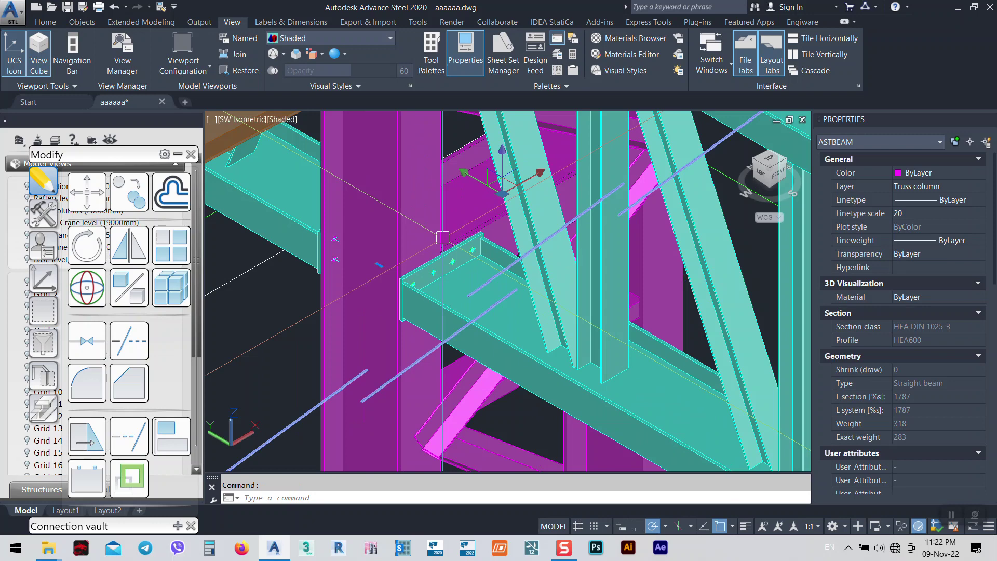
shift+middle_drag(460, 264, 459, 265)
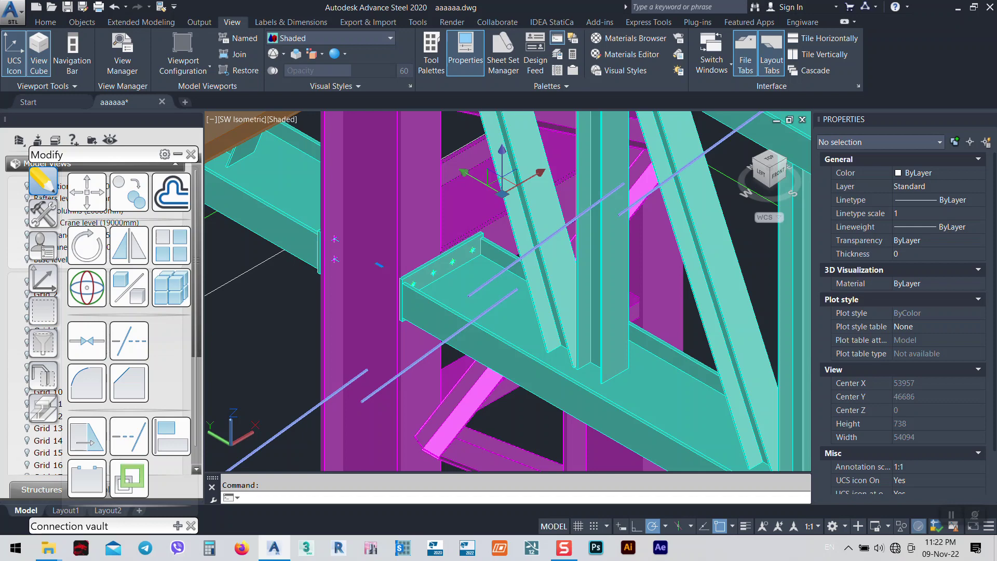
click(372, 376)
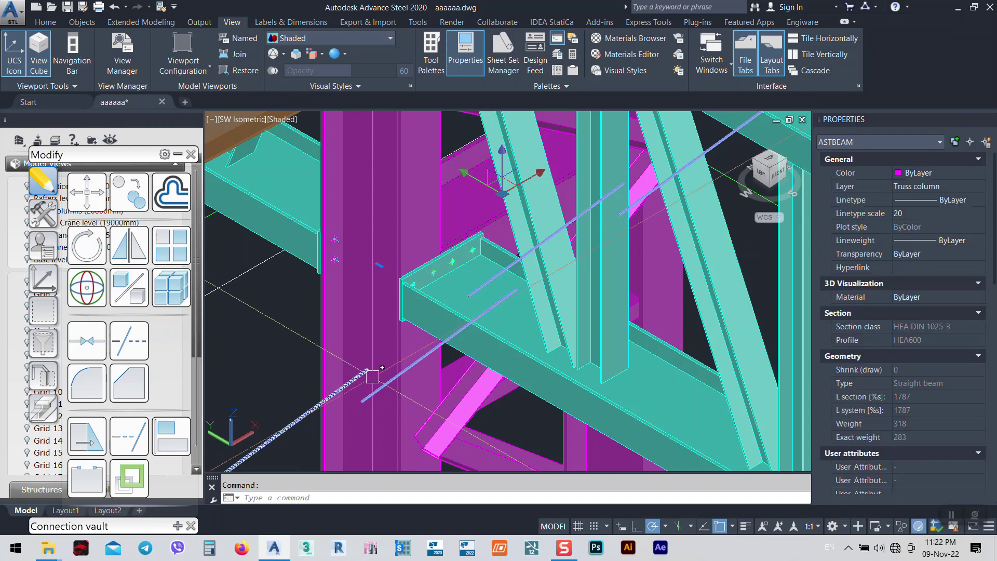
scroll(387, 238, down, 5)
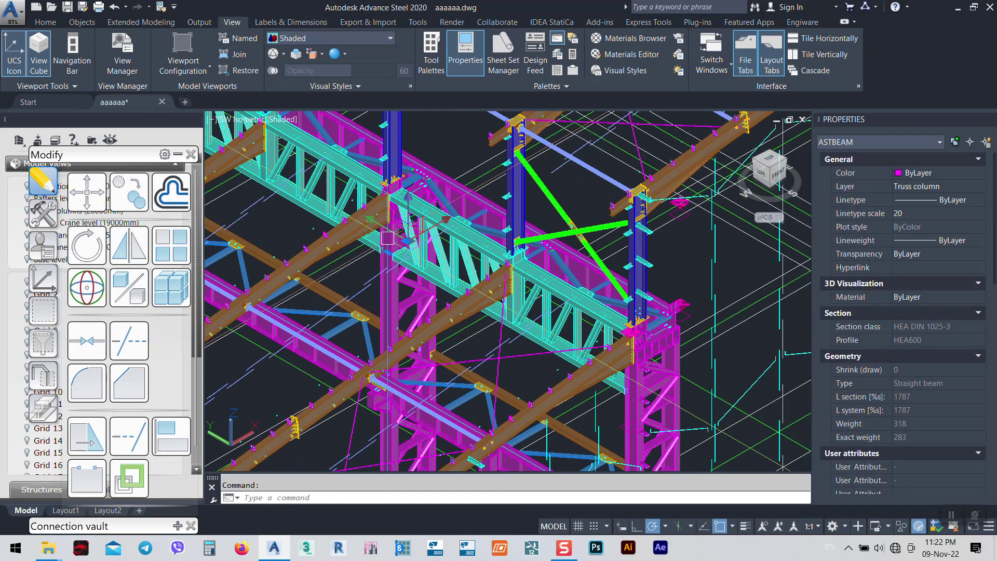
scroll(387, 238, down, 2)
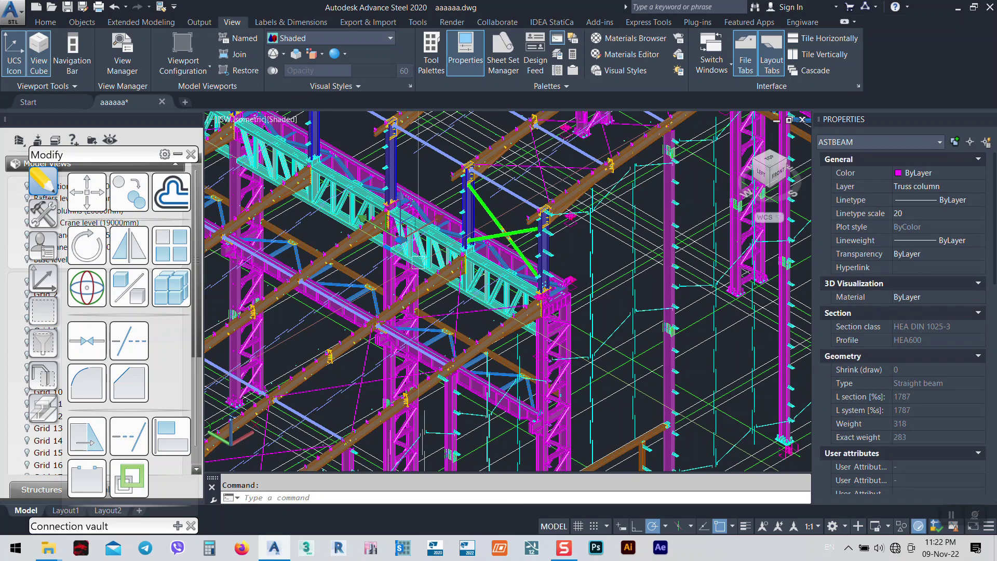
- Create a new blank drawing, check the rafter-to-truss connection in the hall model again and switch to the new drawing
click(184, 103)
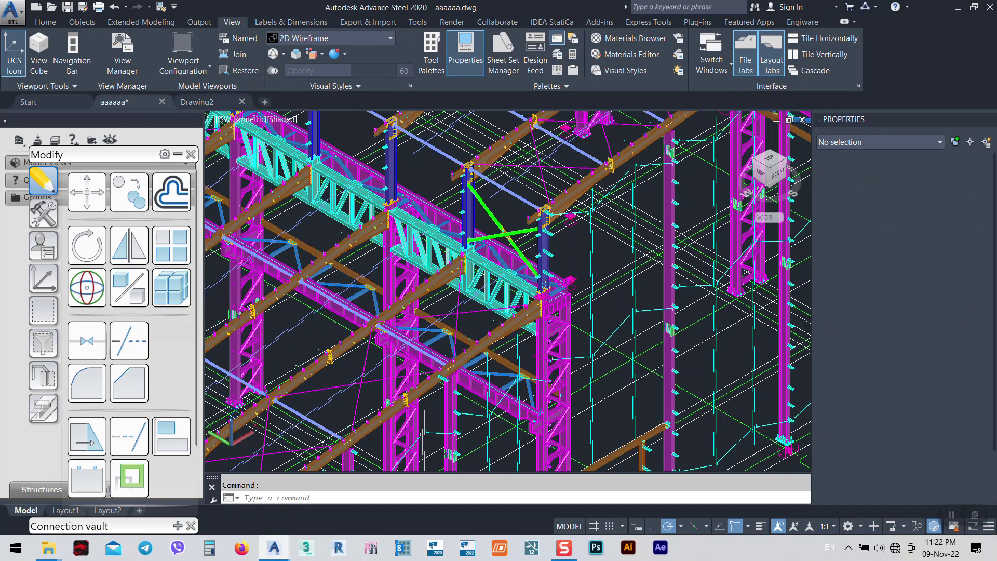
scroll(465, 242, up, 8)
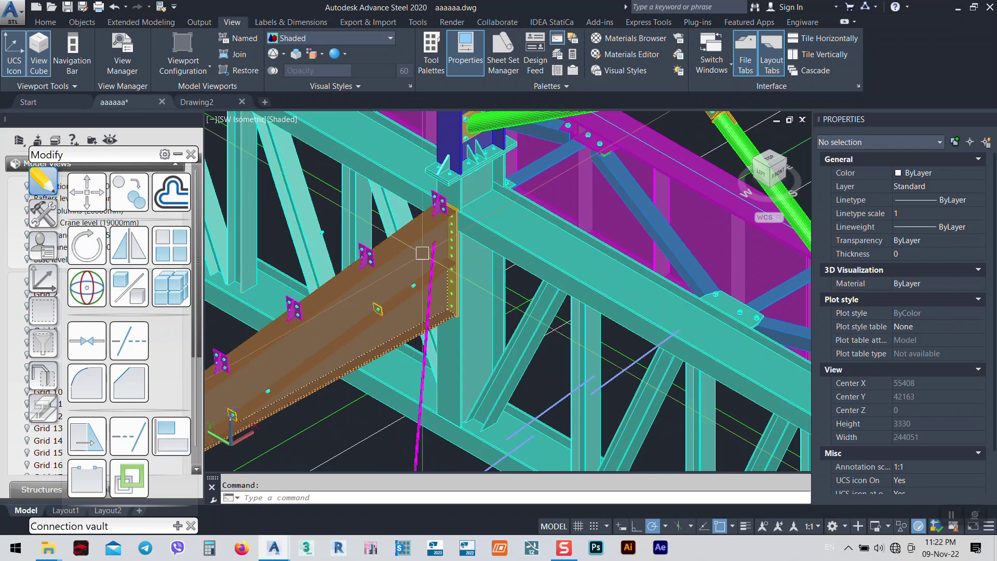
click(192, 102)
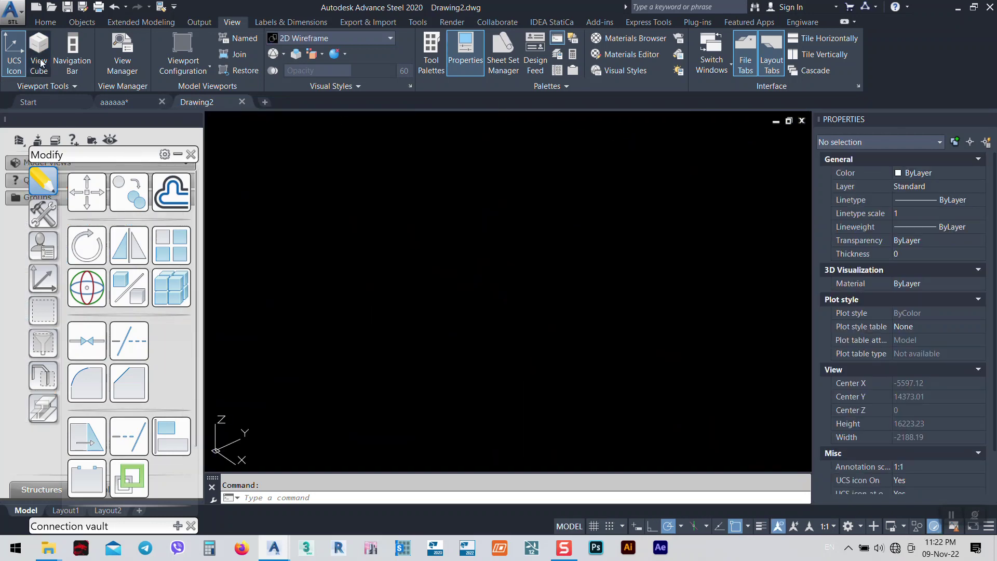
- Place a vertical rolled I section column 1000 long in the empty drawing
click(45, 24)
click(200, 52)
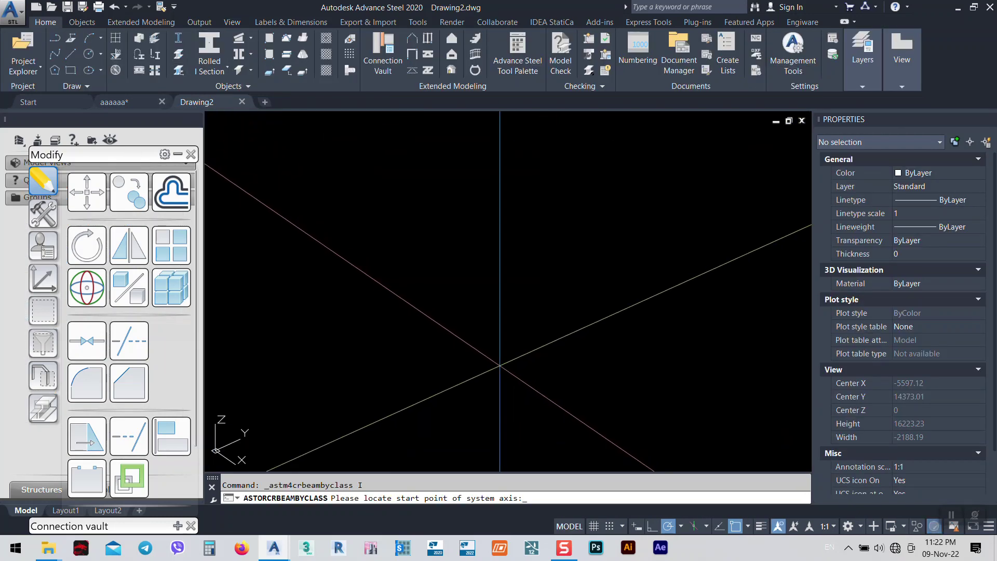
click(505, 368)
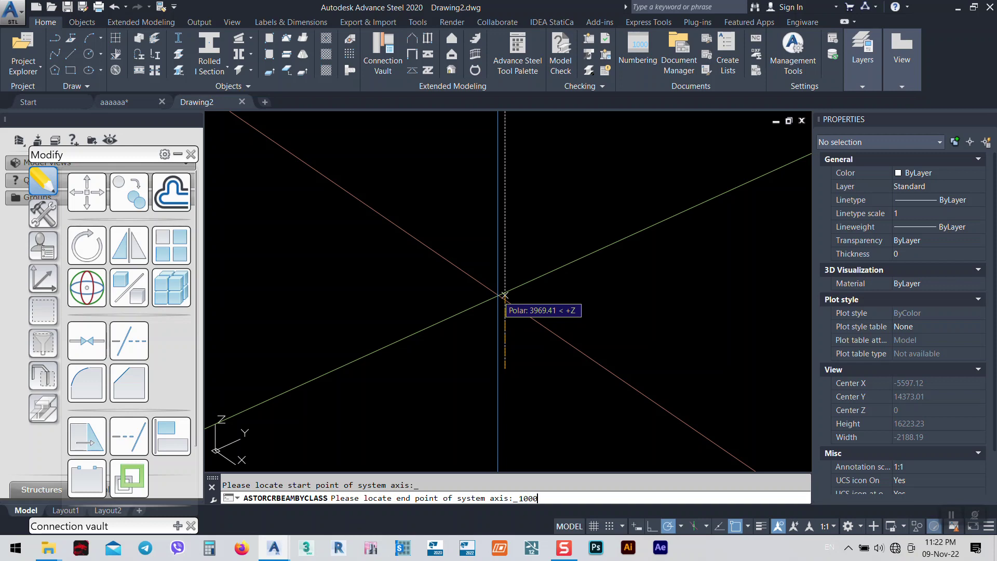
key(Return)
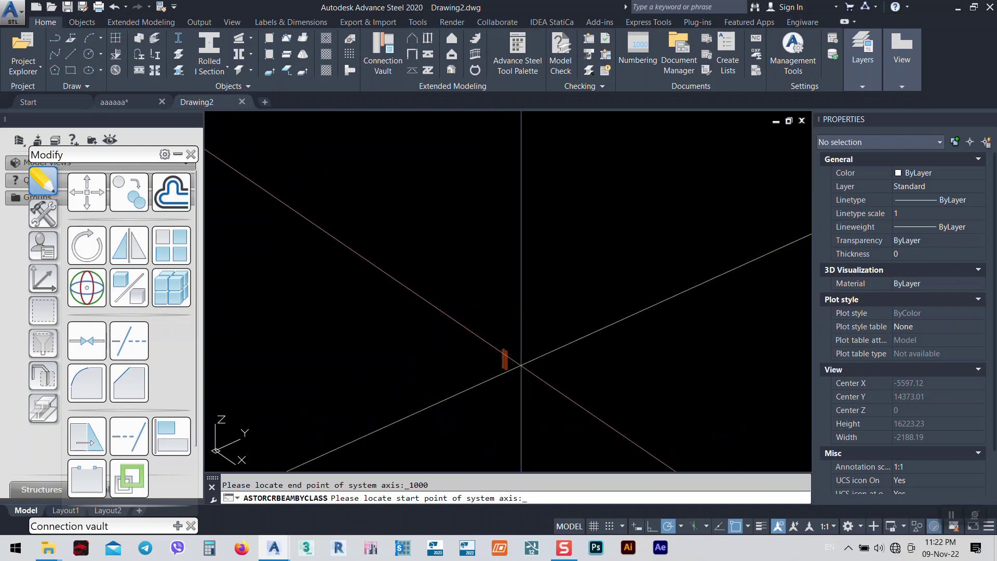
scroll(514, 365, up, 5)
key(Escape)
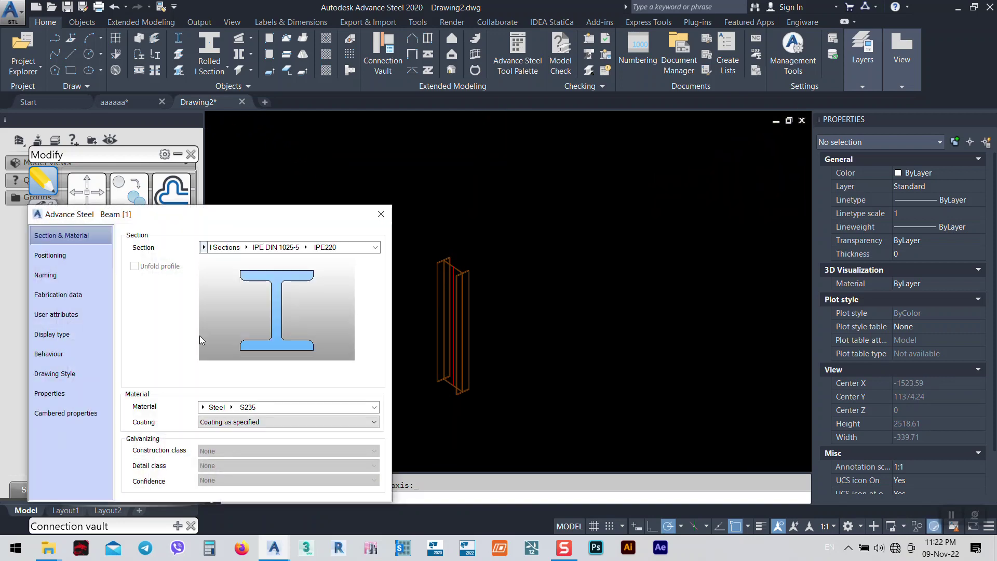
- Rotate the column's section a quarter turn and change its profile to IPE400
click(52, 255)
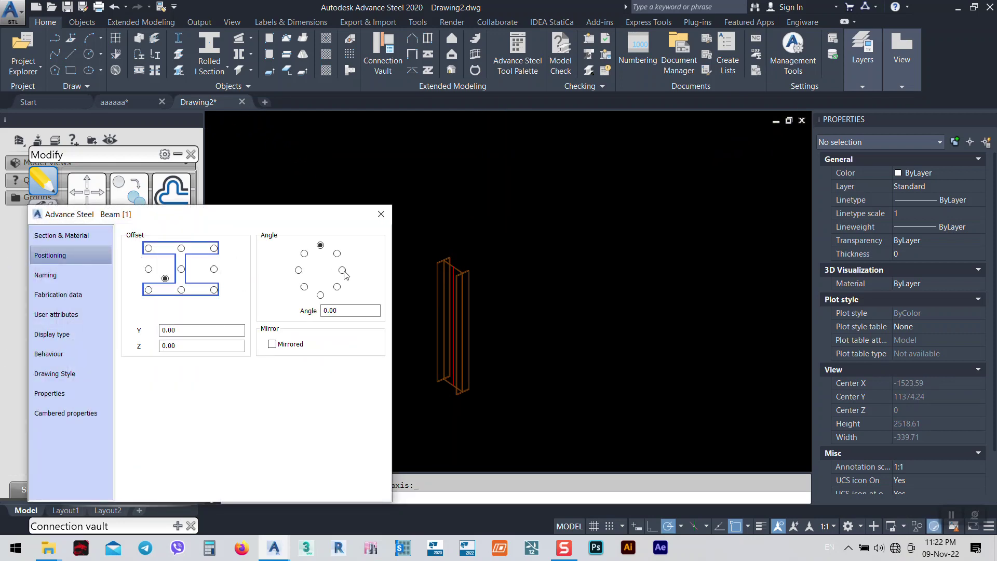
click(62, 236)
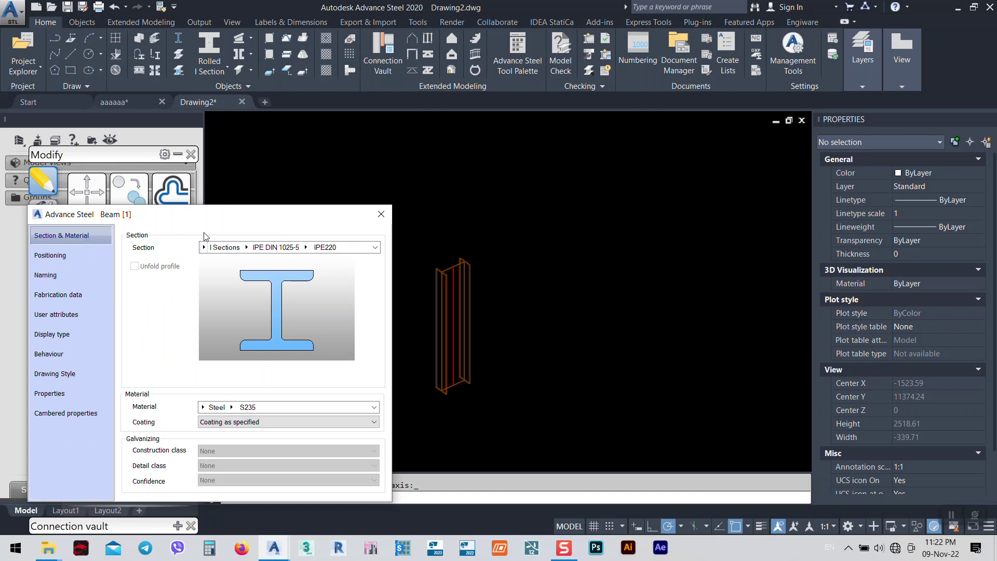
click(306, 248)
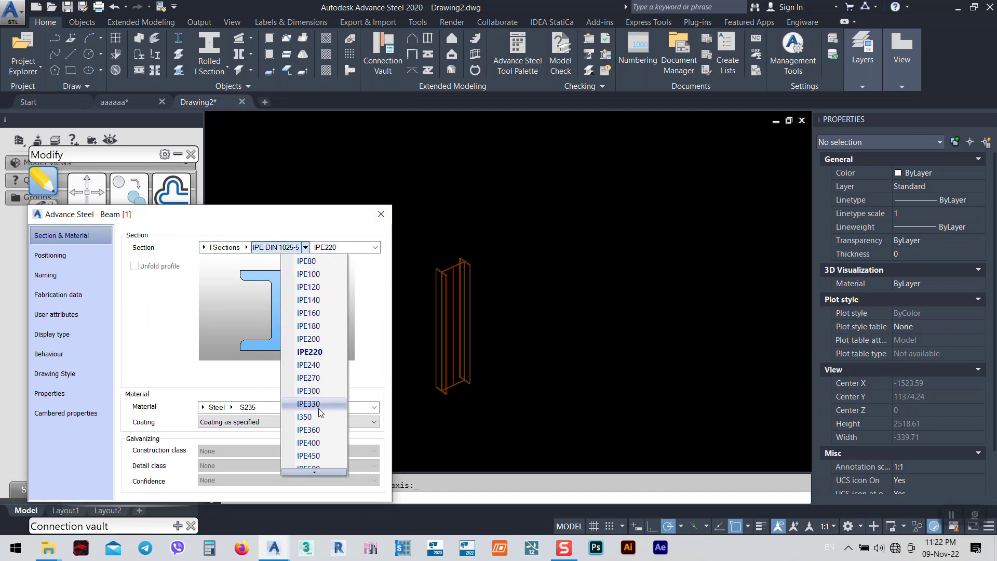
click(315, 444)
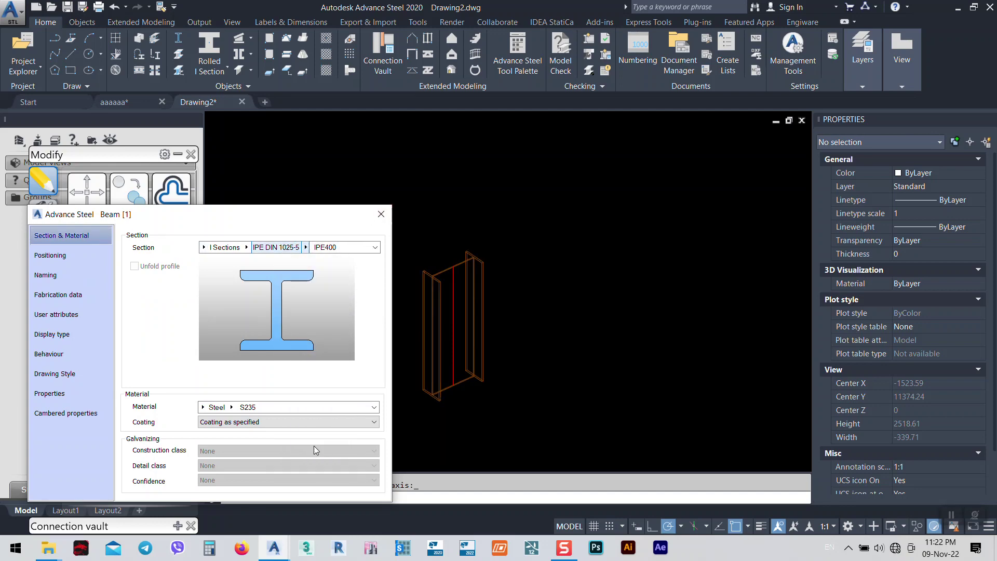
click(382, 214)
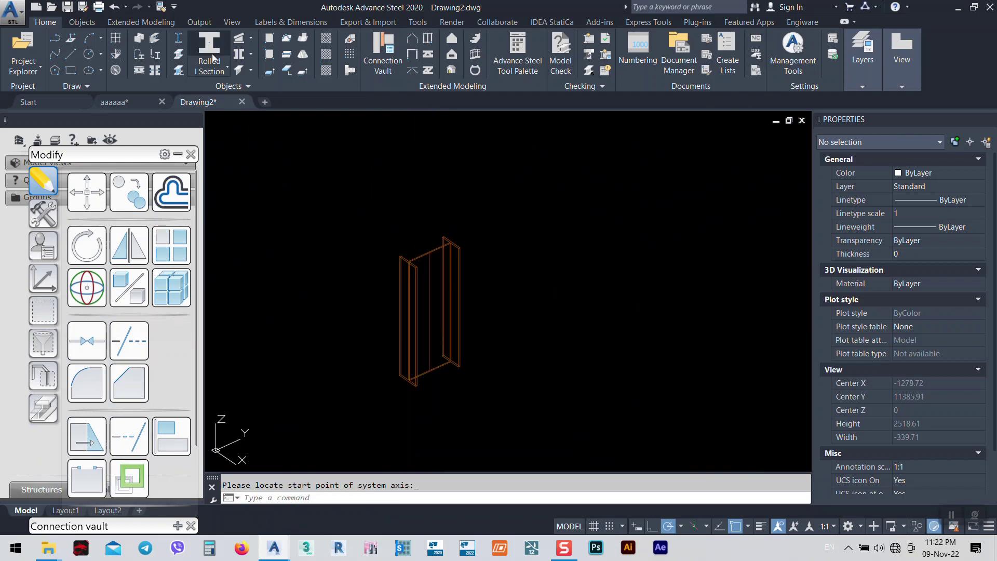
- Place a horizontal rolled I section beam 2000 long, running along the X axis from the column's upper end
scroll(444, 235, up, 12)
click(414, 328)
scroll(414, 328, down, 12)
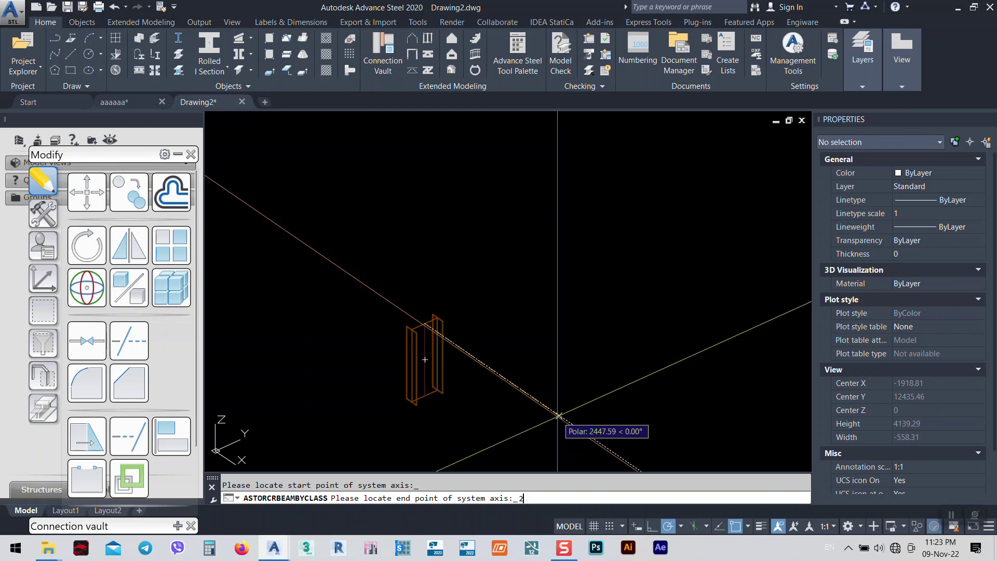
text(2000)
key(Return)
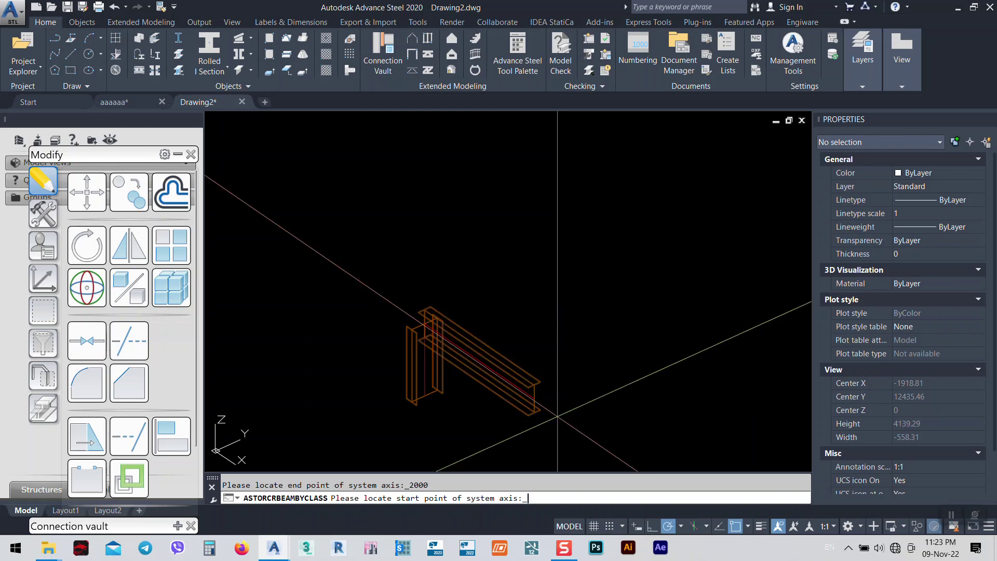
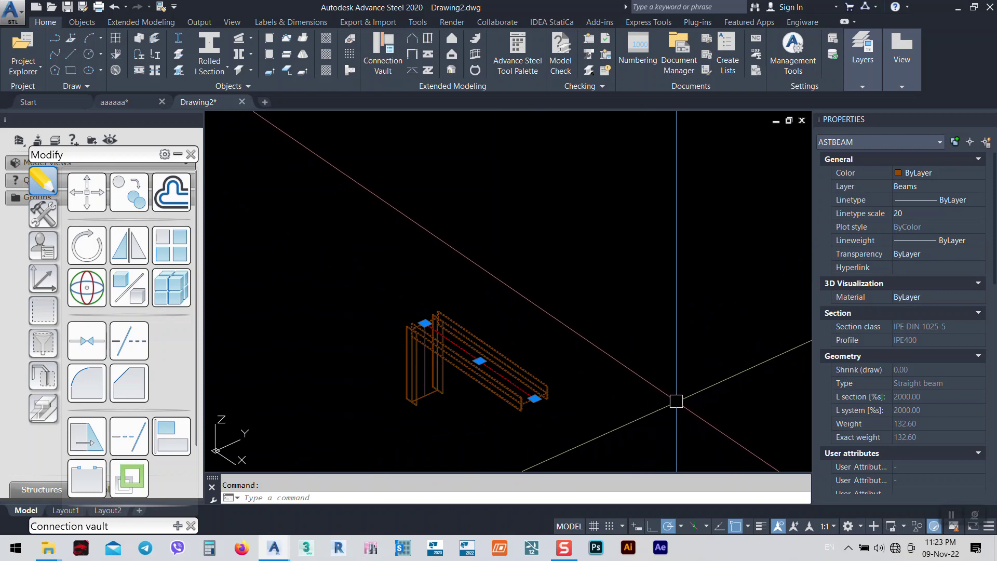
- Move the 2000 long beam 1000 in the negative X direction over the column
text(m)
key(Return)
click(635, 376)
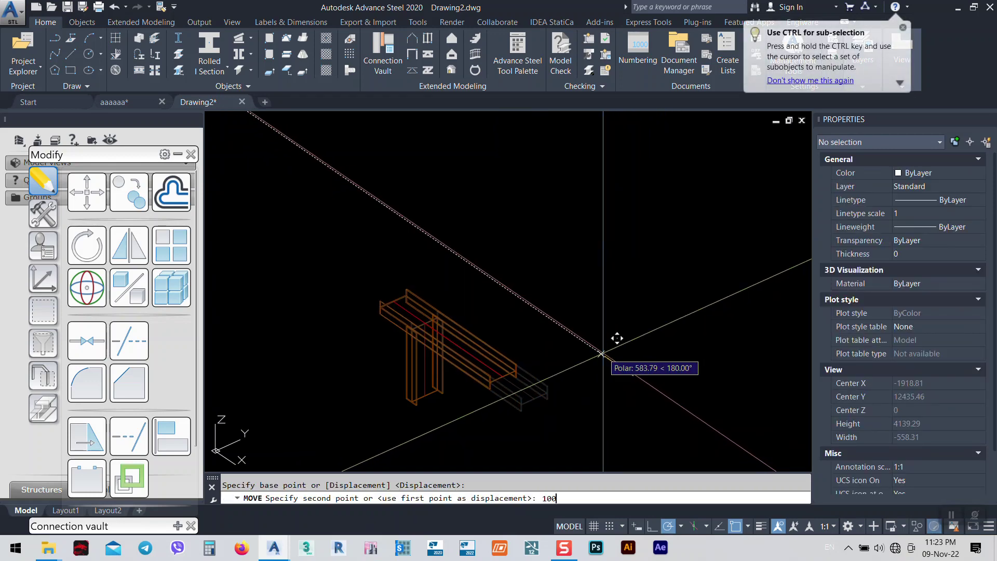
text(1000)
key(Return)
scroll(578, 268, up, 8)
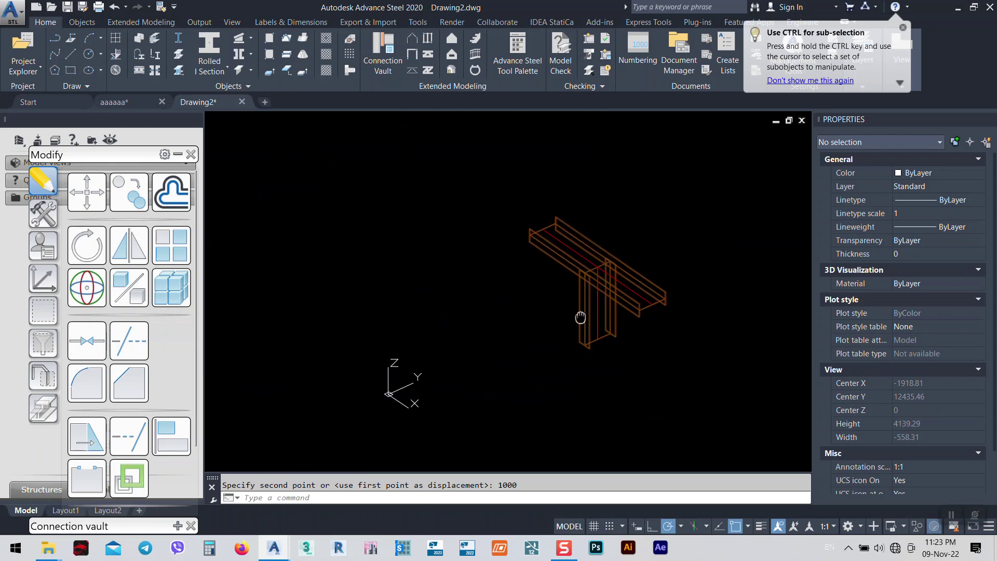
scroll(578, 268, down, 6)
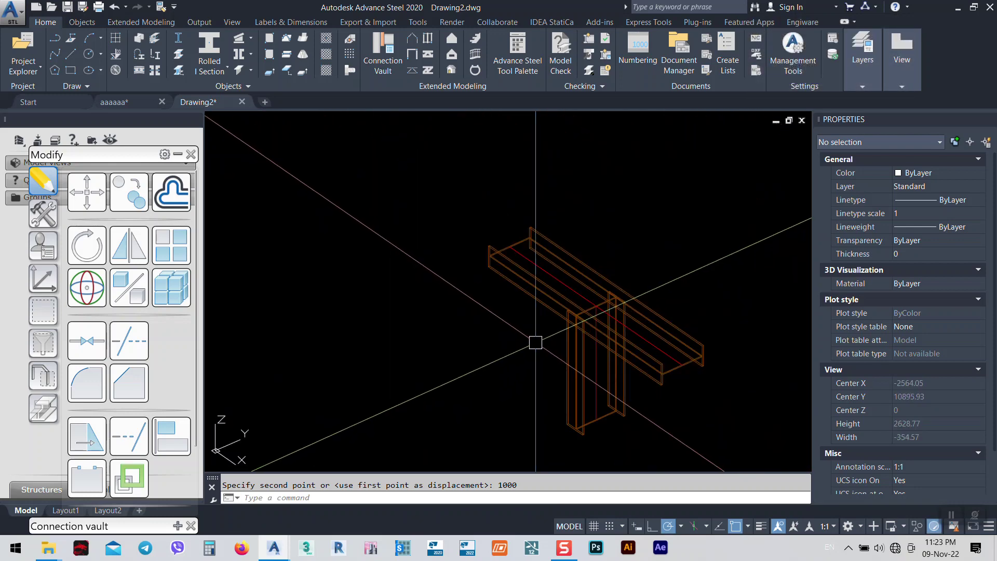
- Place a rolled I section beam 3000 long from the column flange's upper end, running in the negative Y direction
click(209, 47)
scroll(571, 244, up, 8)
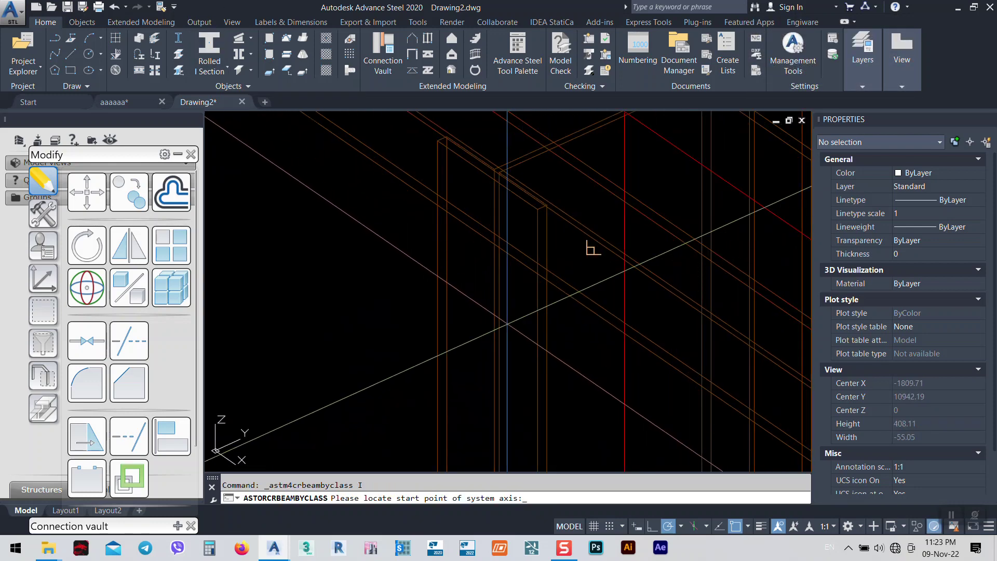
scroll(540, 235, up, 8)
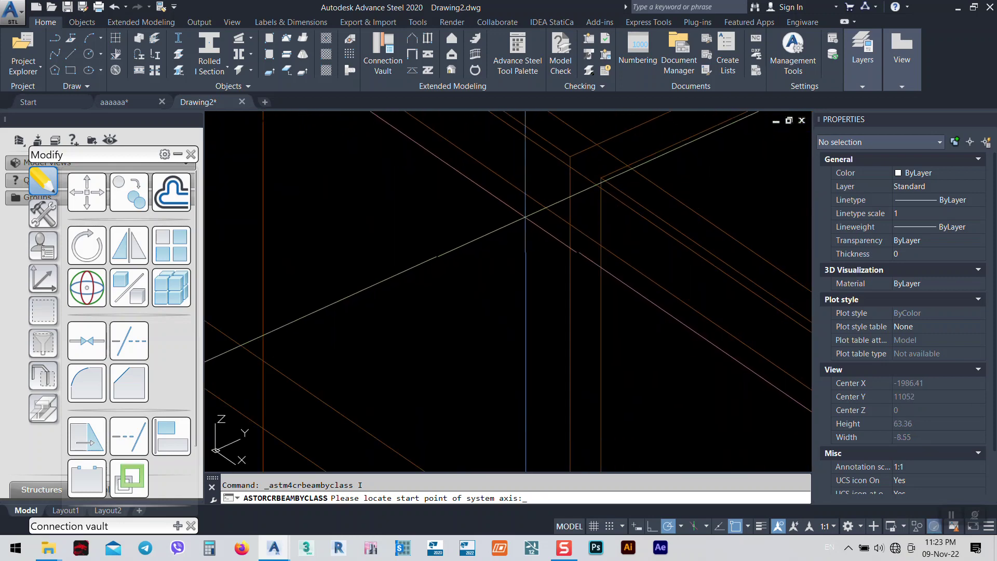
click(526, 195)
scroll(530, 193, down, 20)
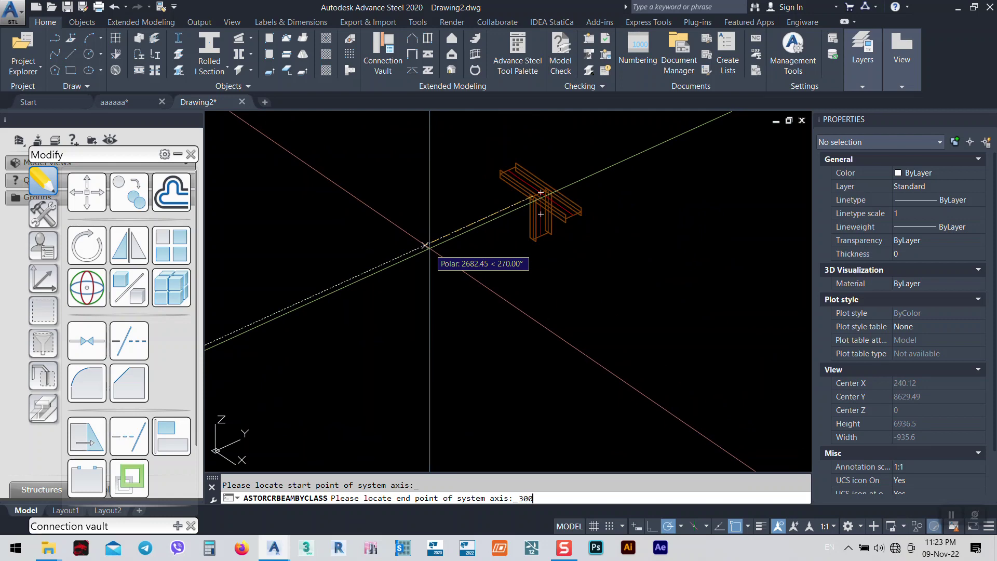
text(3000)
key(Return)
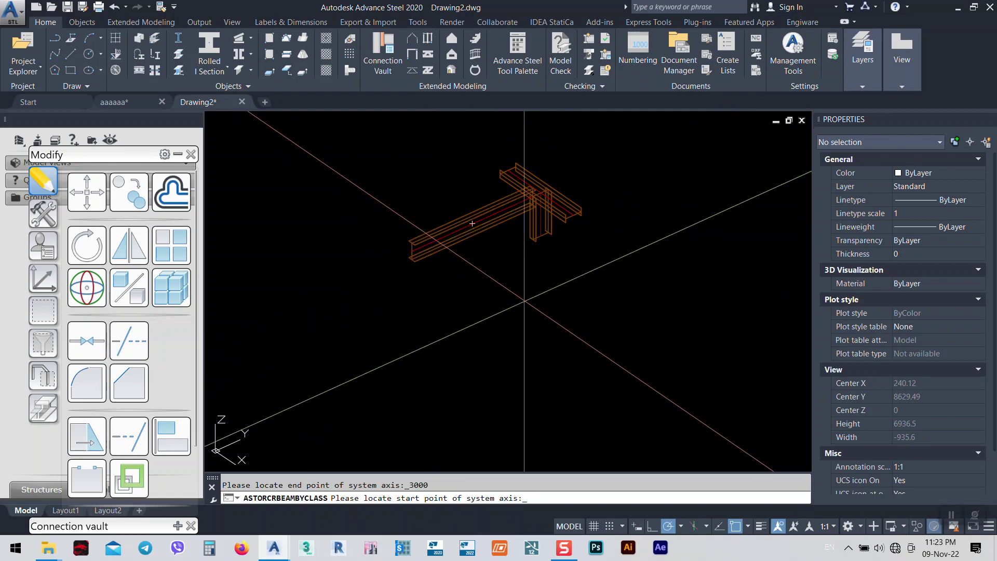
- Set the new 3000 long beam's section offset to the top-centre reference point
key(Return)
click(43, 187)
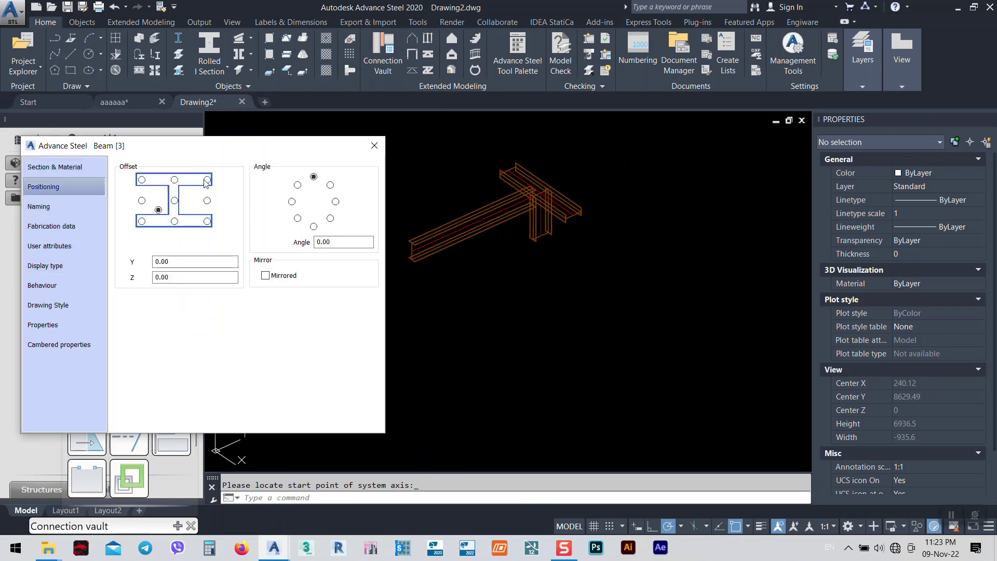
click(174, 180)
click(375, 145)
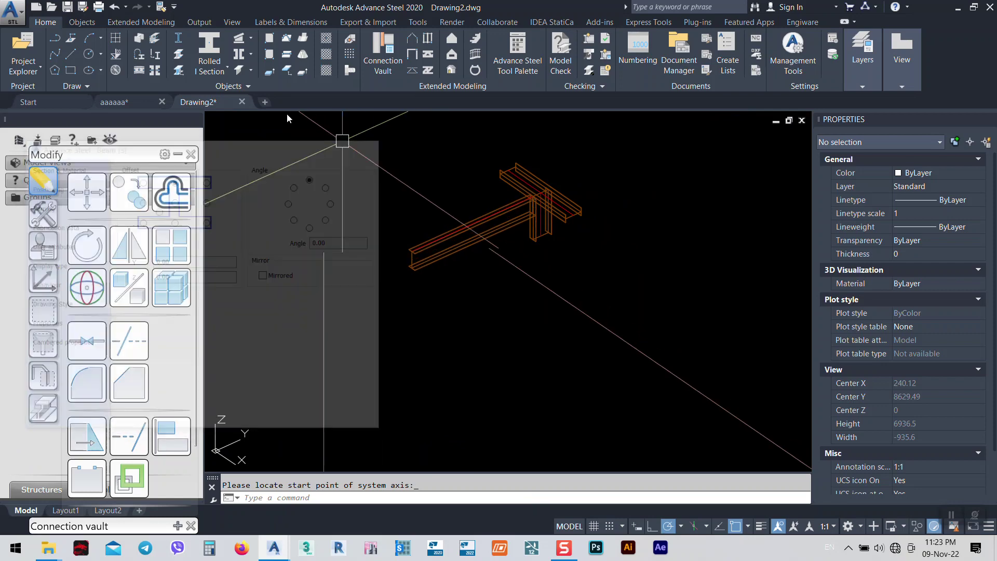
- Set the viewport's visual style to Shaded
click(283, 120)
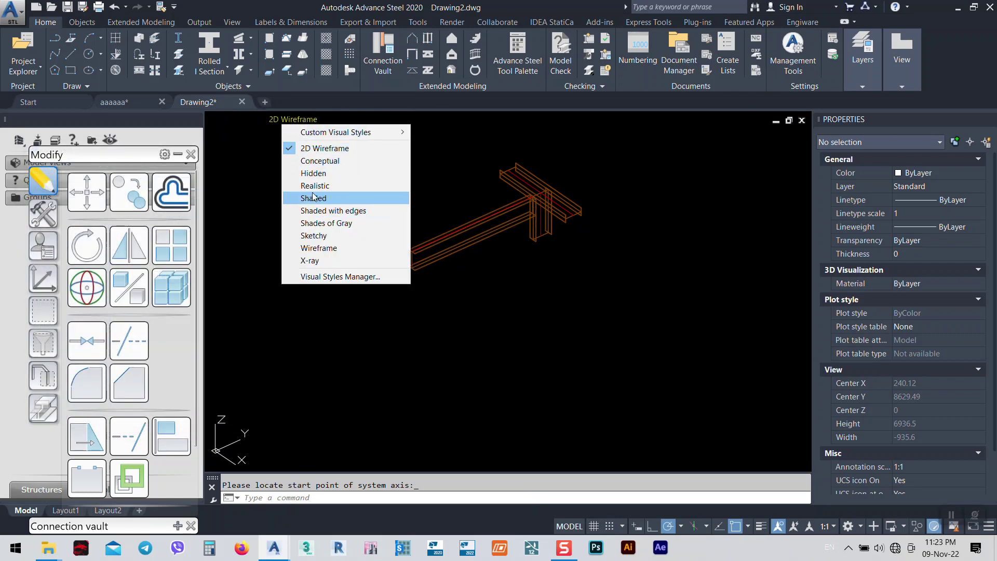
click(315, 185)
scroll(541, 202, up, 5)
middle_drag(540, 201, 569, 235)
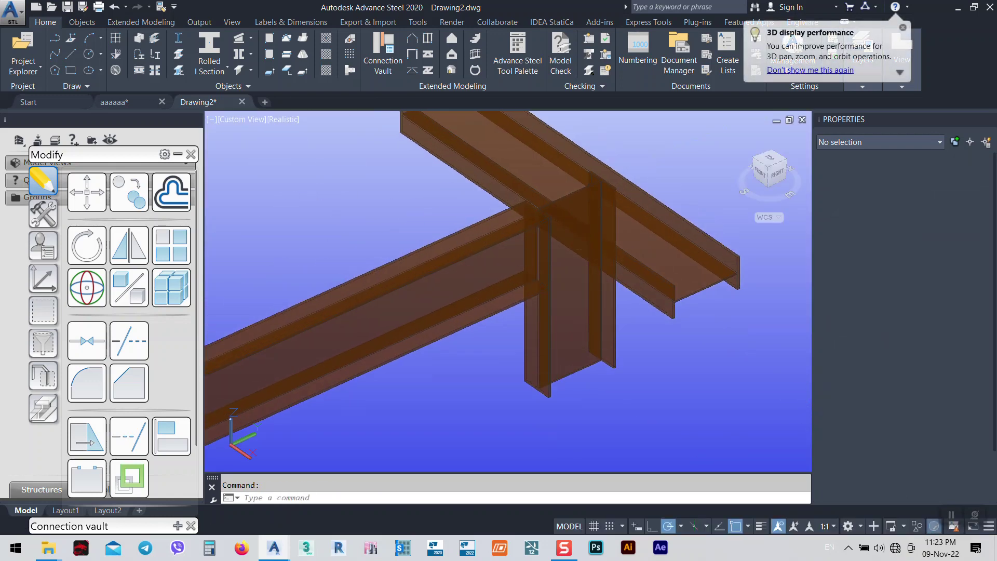
click(273, 120)
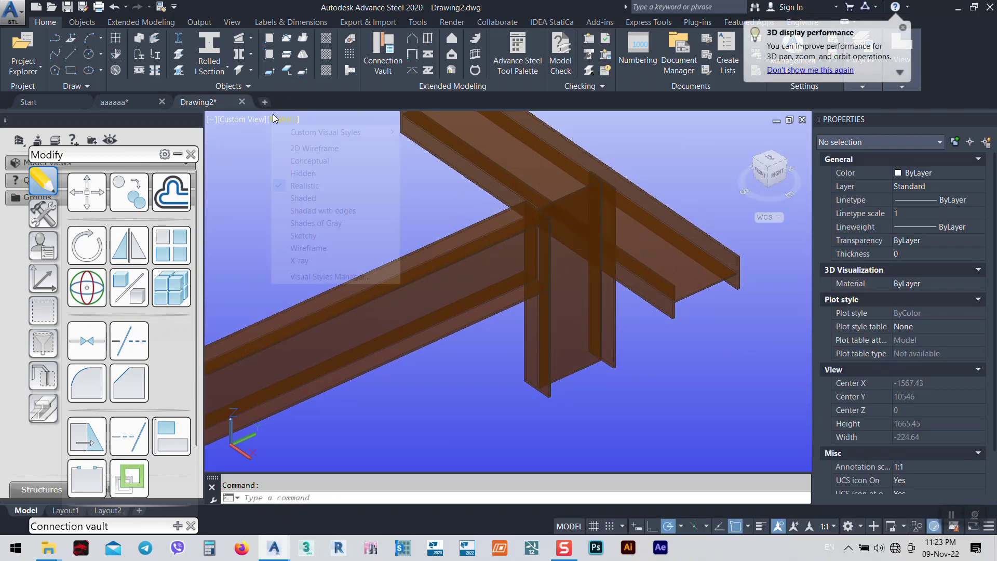
click(302, 199)
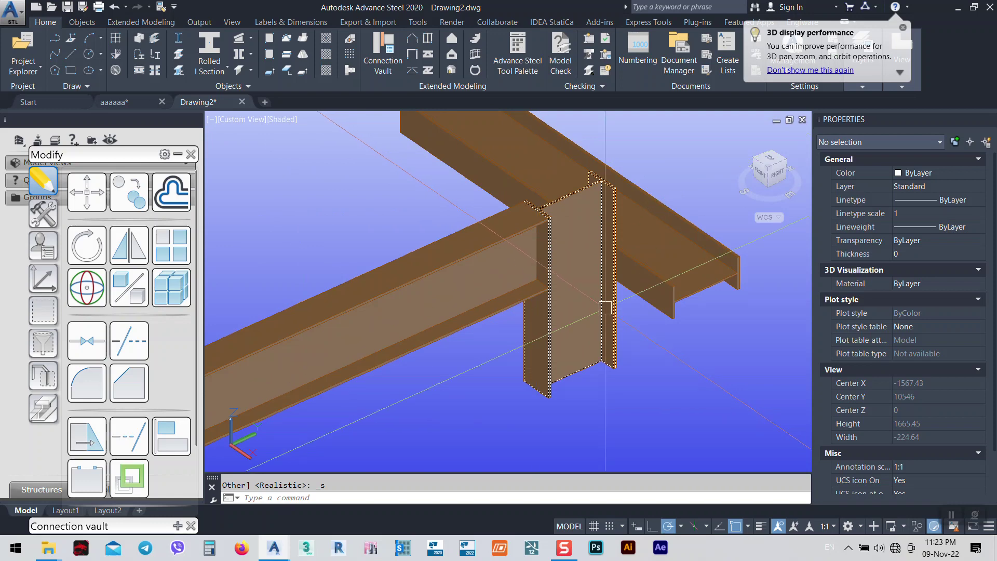
- Move the 2000 long beam by the midpoint of its near end onto the middle of the column's upper end
scroll(611, 309, down, 3)
shift+middle_drag(648, 336, 596, 343)
click(714, 316)
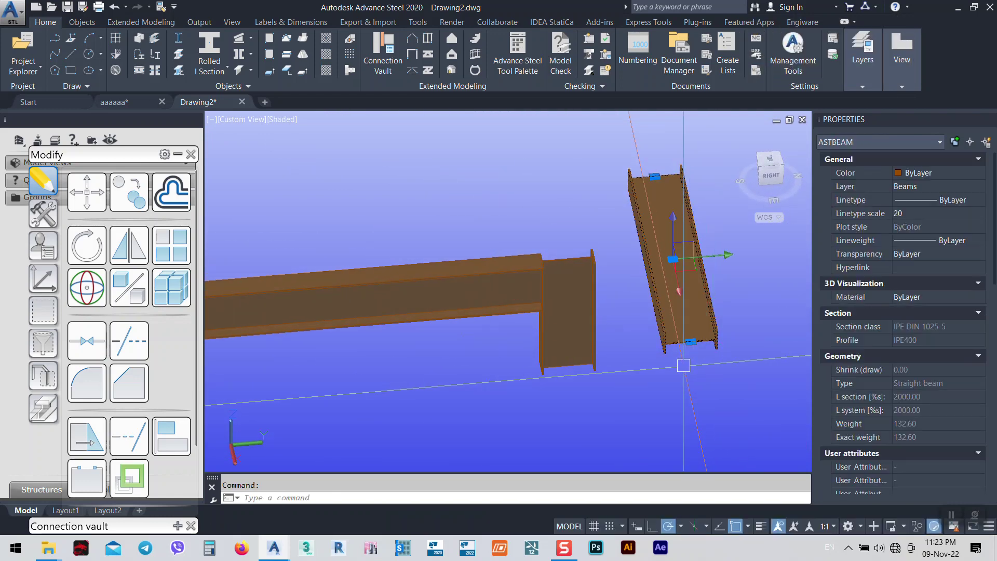
text(m)
key(space)
scroll(684, 365, up, 5)
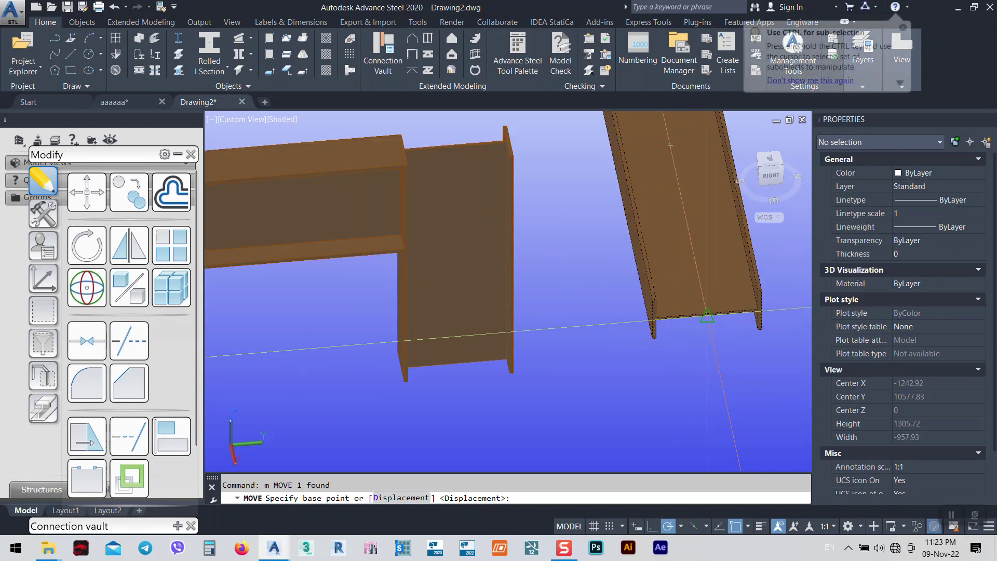
click(707, 314)
scroll(466, 136, up, 2)
click(452, 152)
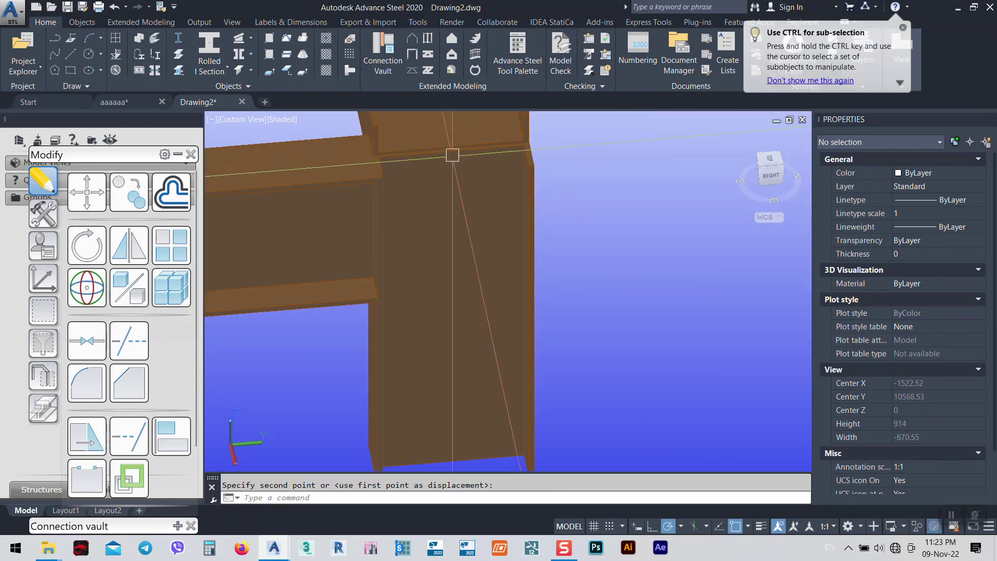
- Move the 2000 long beam 1000 in the positive X direction so it is centred over the column
scroll(472, 260, down, 5)
click(438, 175)
scroll(438, 176, down, 3)
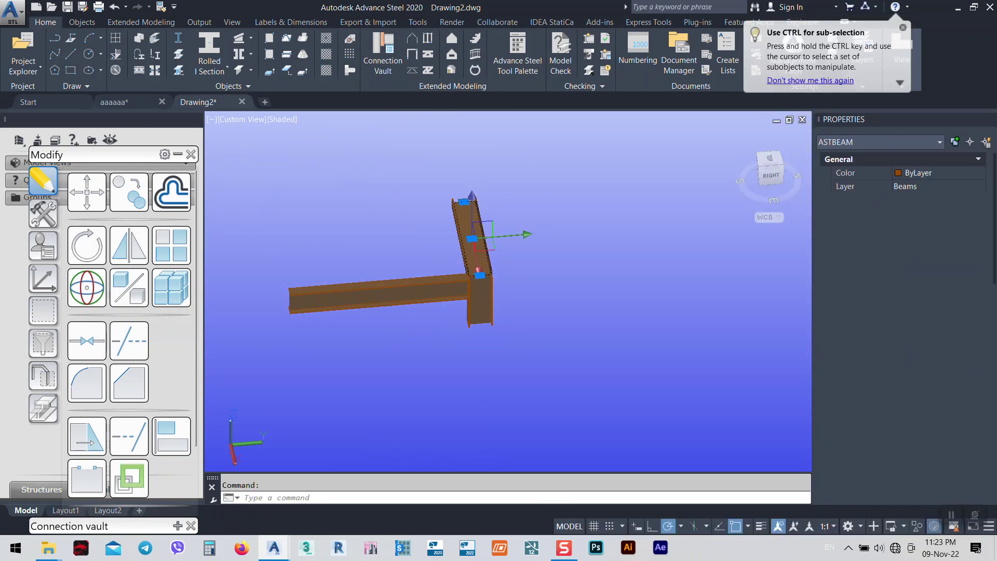
text(m)
key(space)
click(341, 170)
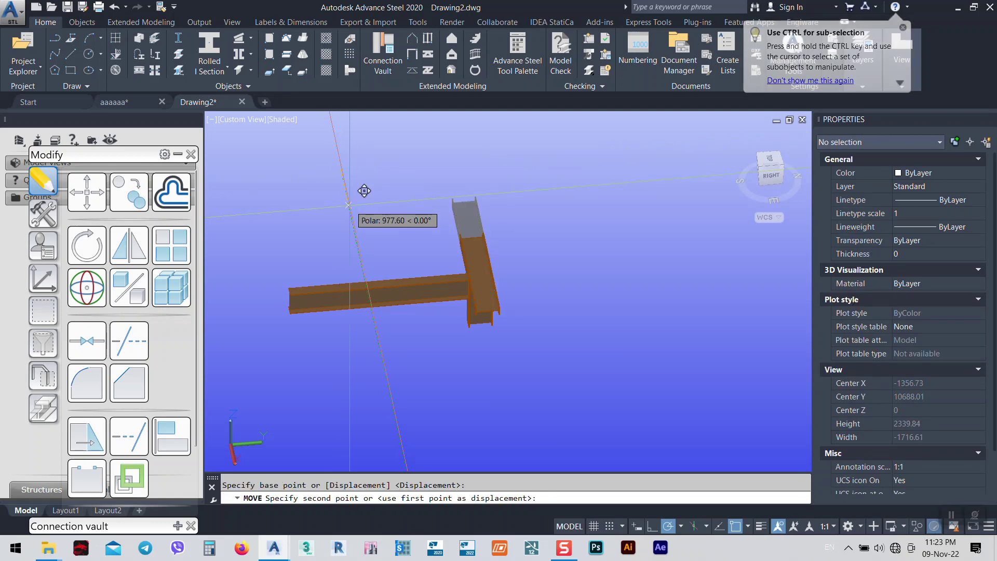
text(1)
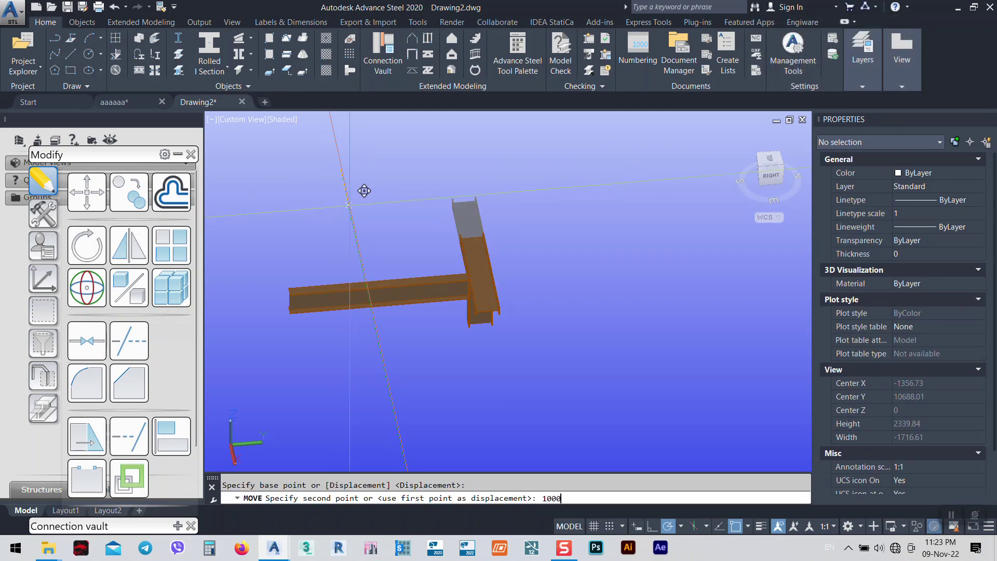
text(000)
key(Return)
scroll(395, 296, up, 4)
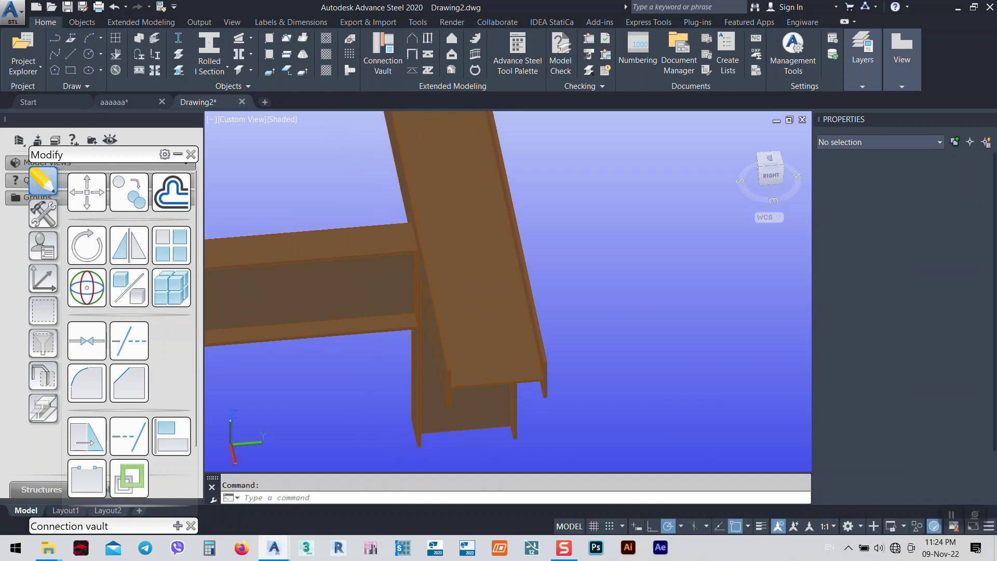
- Move the 3000 long beam vertically so its top is level with the upper edge of the cross beam's flange
shift+middle_drag(466, 271, 502, 304)
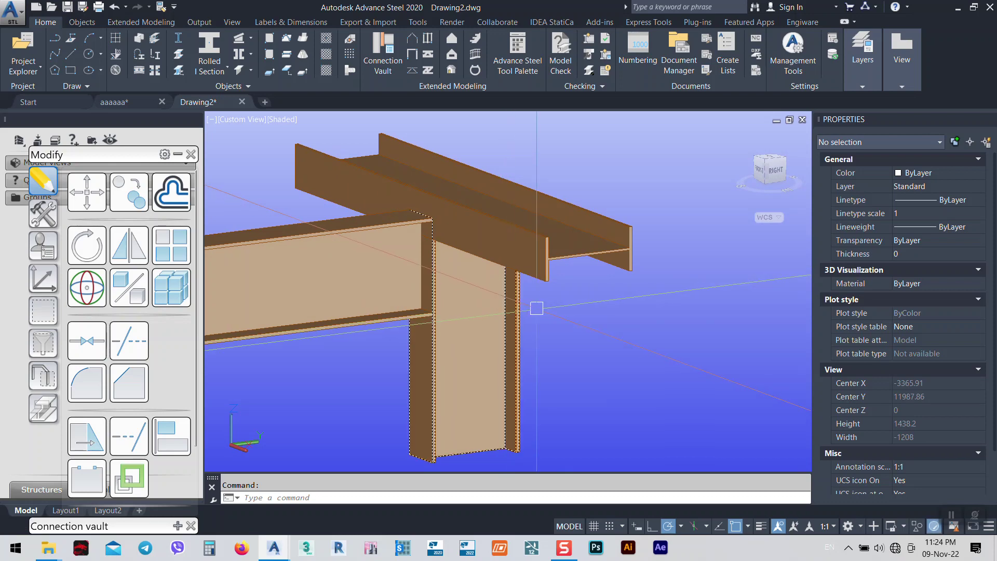
middle_drag(429, 176, 590, 146)
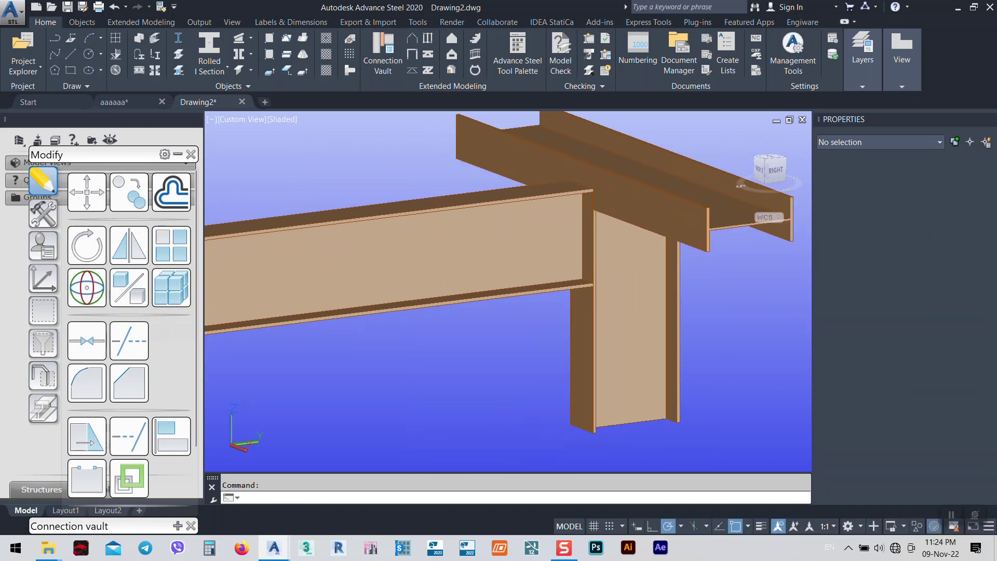
click(497, 203)
scroll(498, 204, up, 4)
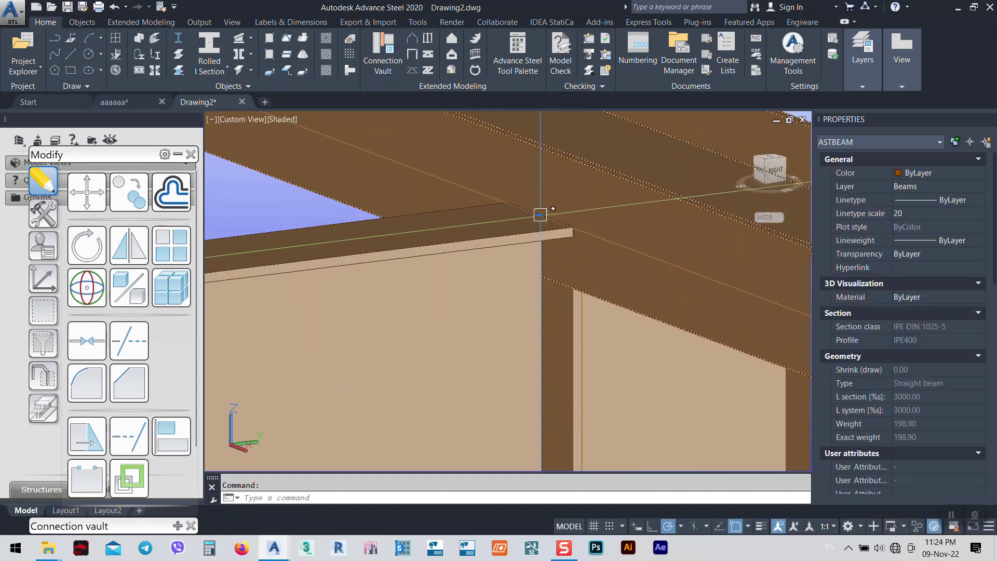
text(m)
key(space)
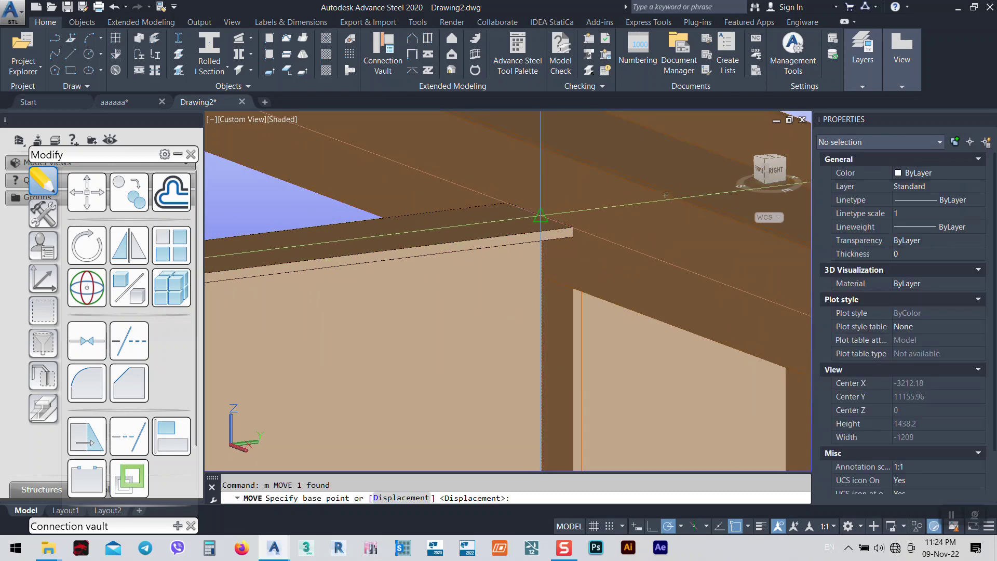
click(538, 215)
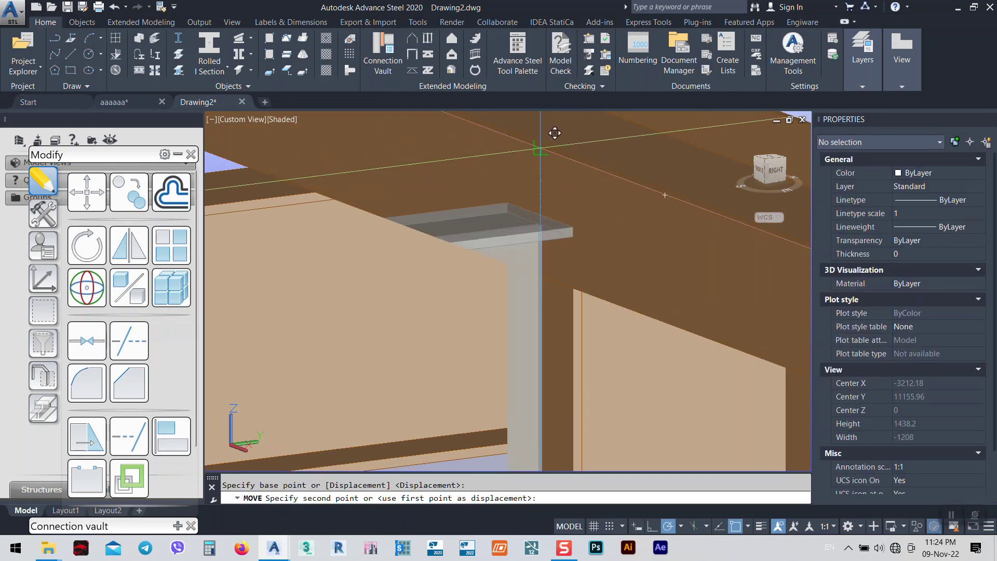
click(549, 135)
scroll(506, 248, down, 3)
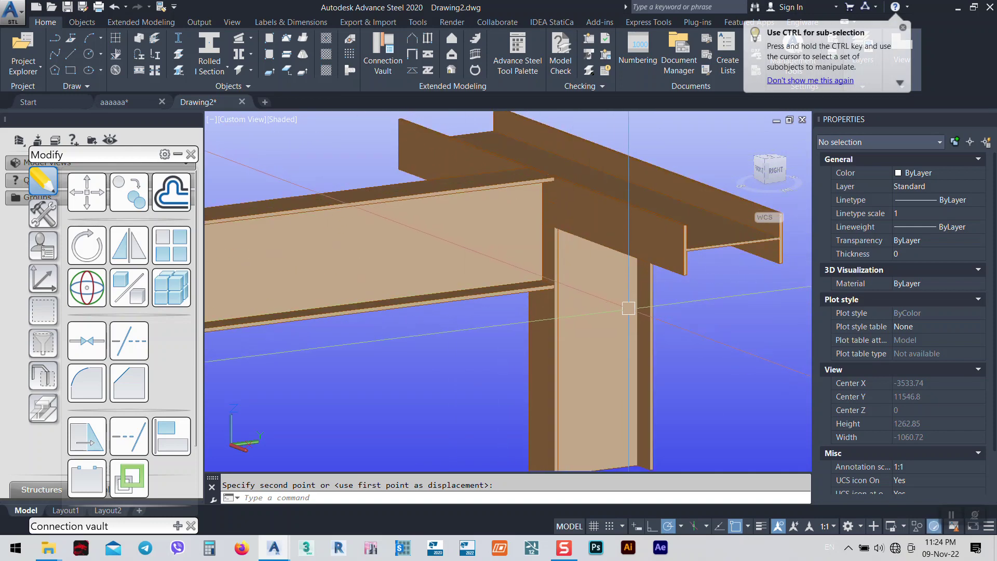
- Apply a parametric cope to the column's upper end where it meets the cross beam
shift+middle_drag(582, 280, 533, 255)
scroll(535, 254, up, 6)
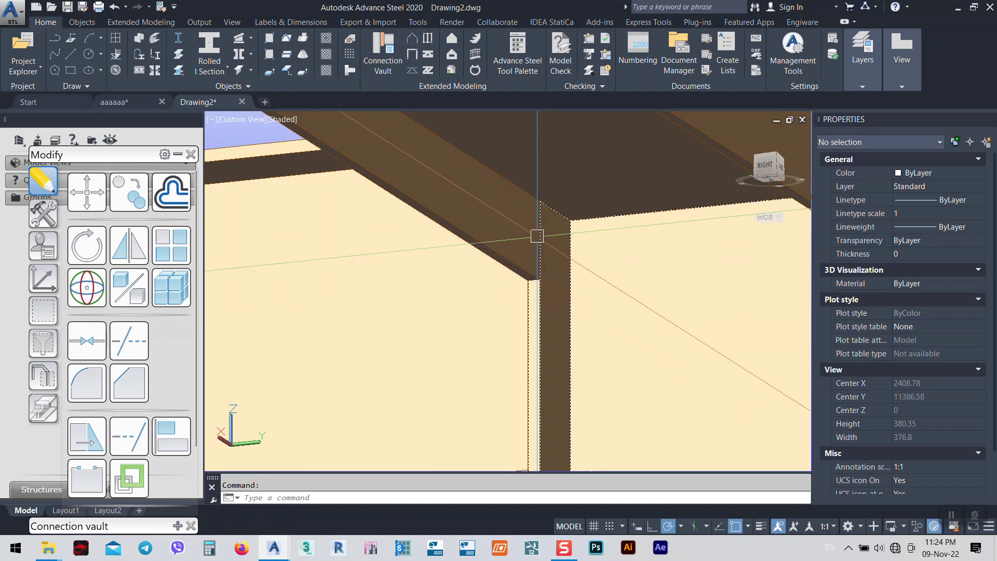
mouse_move(537, 237)
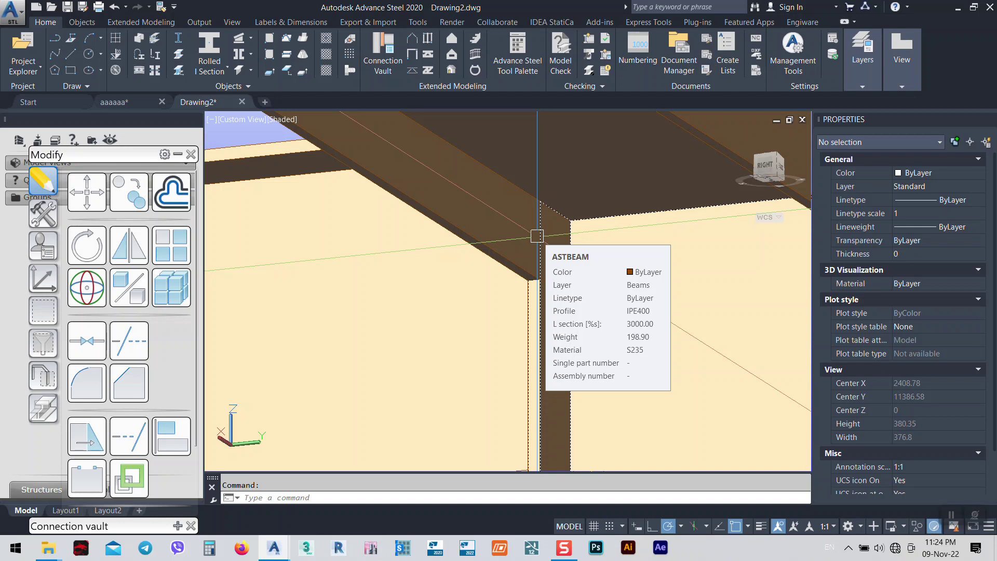
click(45, 410)
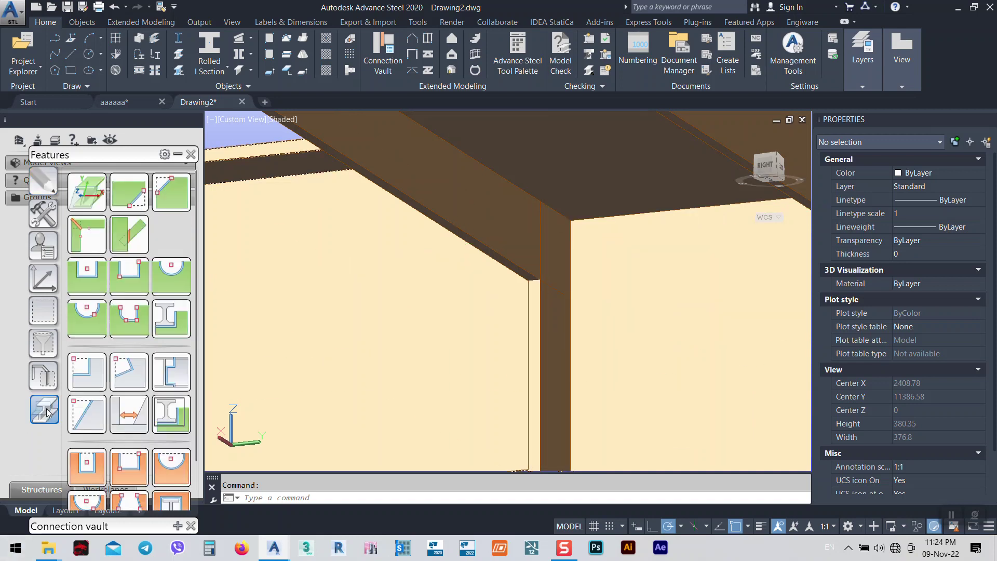
click(179, 360)
scroll(612, 243, down, 4)
scroll(612, 242, down, 2)
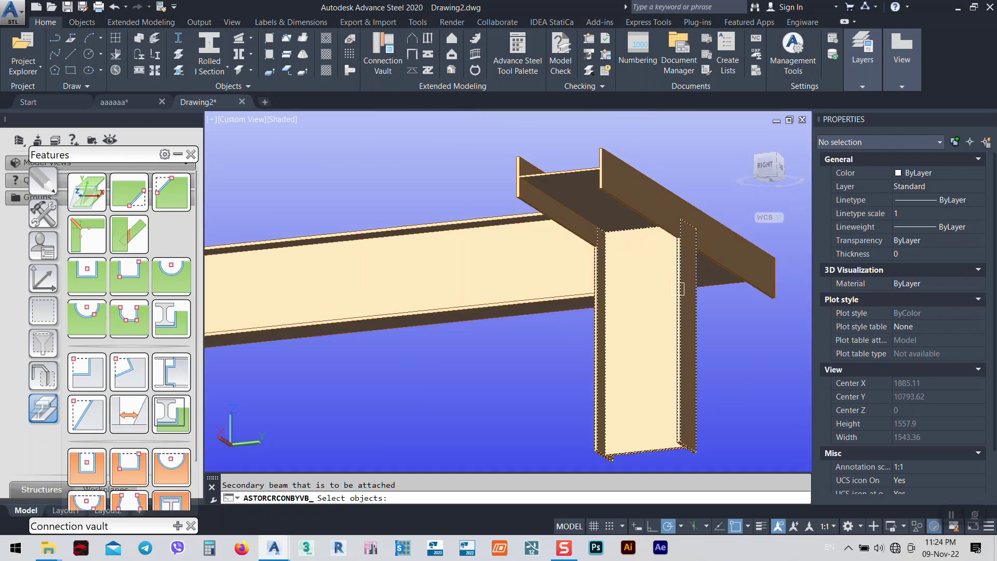
key(Return)
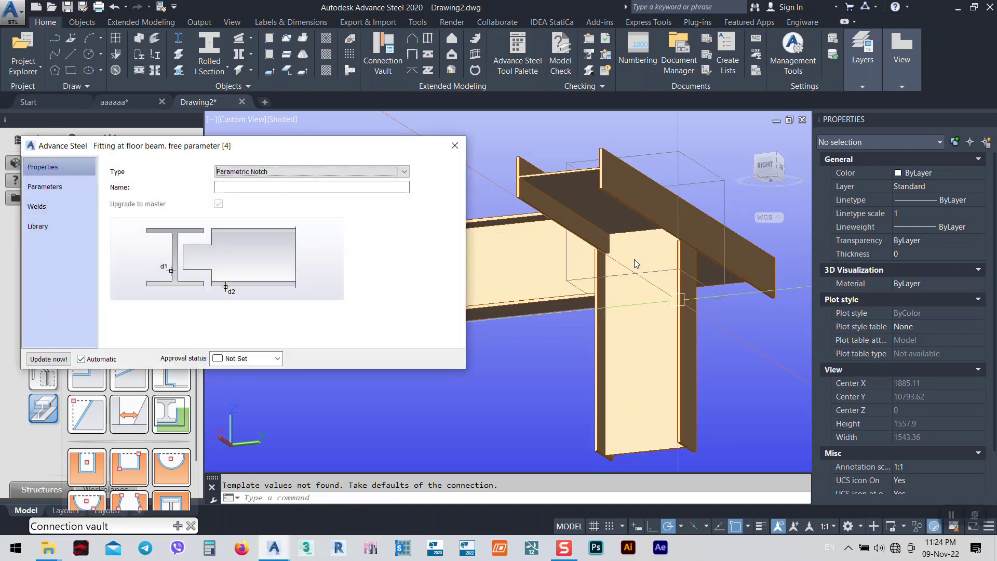
- Reopen the notch joint's properties from its box around the column's upper end and set Distance web to 0
scroll(609, 248, up, 6)
shift+middle_drag(637, 293, 669, 319)
click(768, 168)
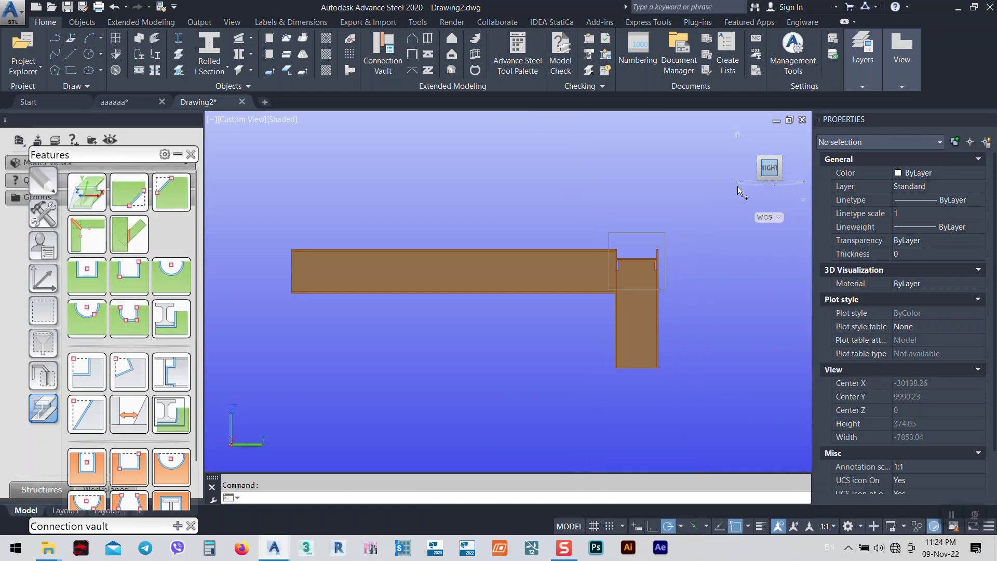
scroll(601, 263, up, 8)
middle_drag(703, 258, 708, 262)
scroll(598, 167, down, 8)
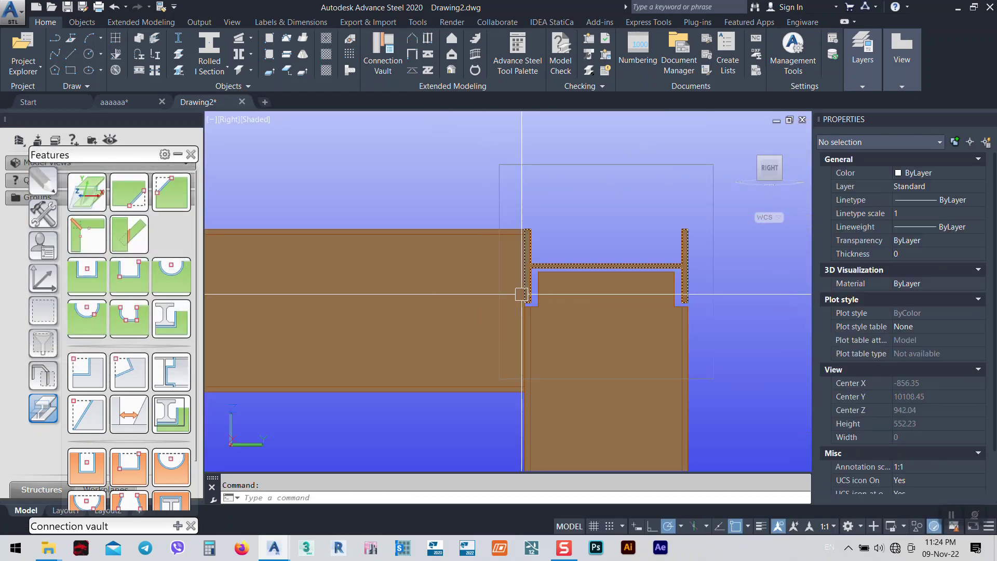
click(582, 163)
right_click(559, 171)
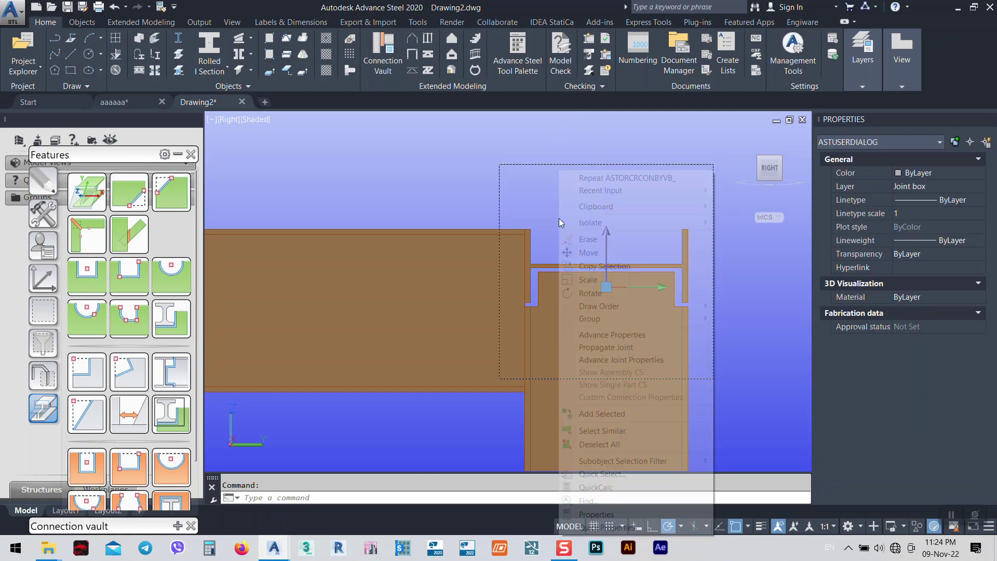
click(658, 363)
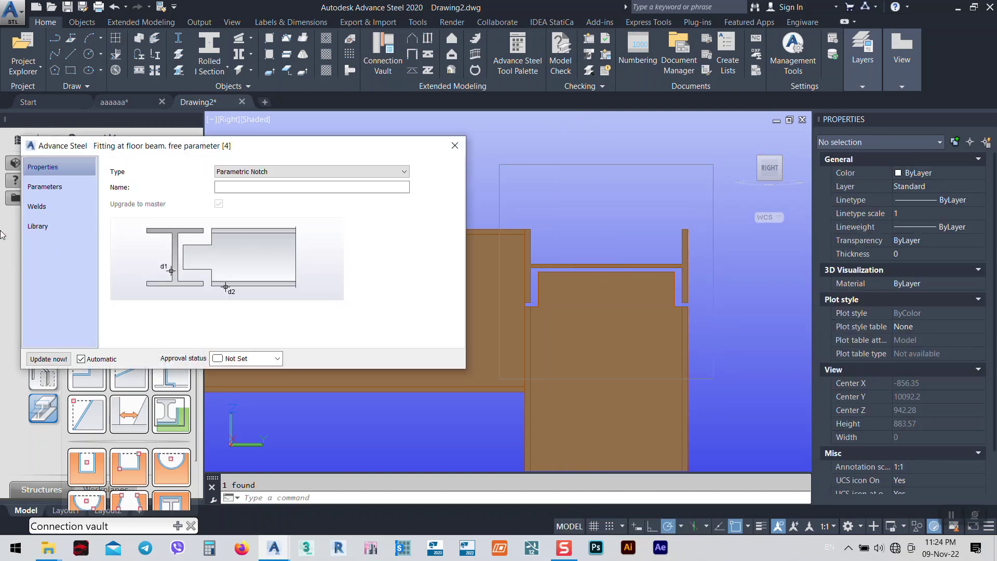
click(35, 187)
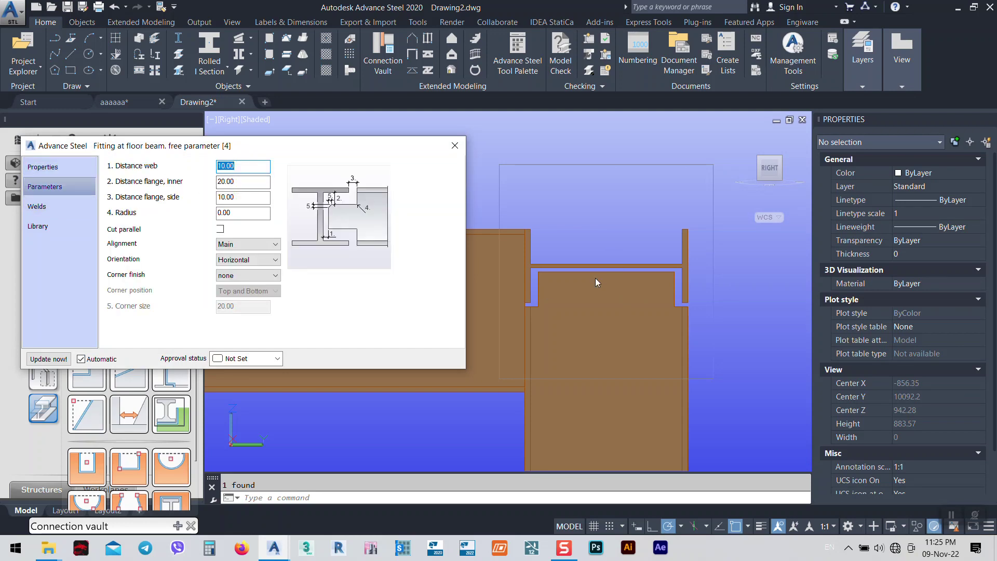
text(0)
key(Return)
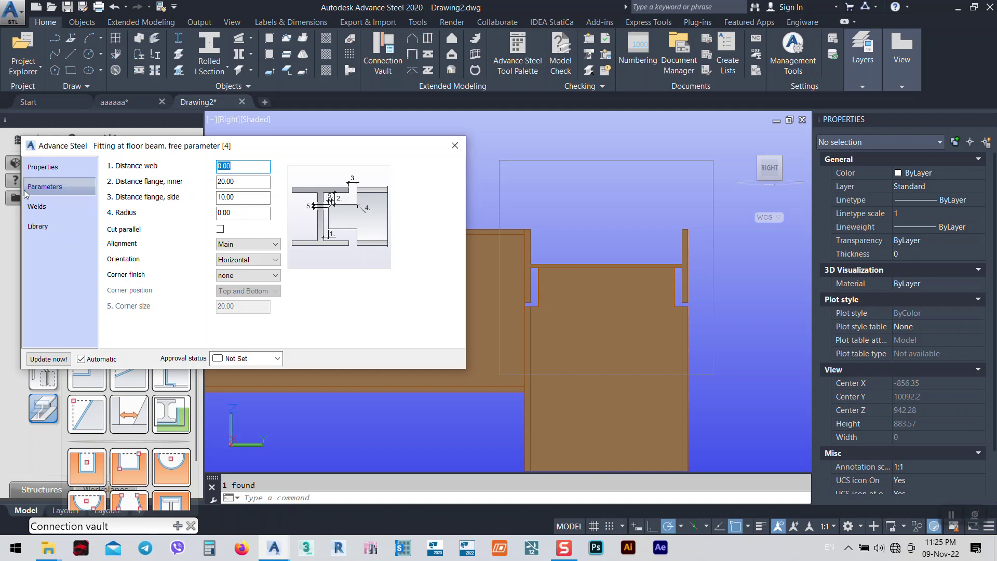
- Set the notch's inner and side flange distances to 0
click(33, 206)
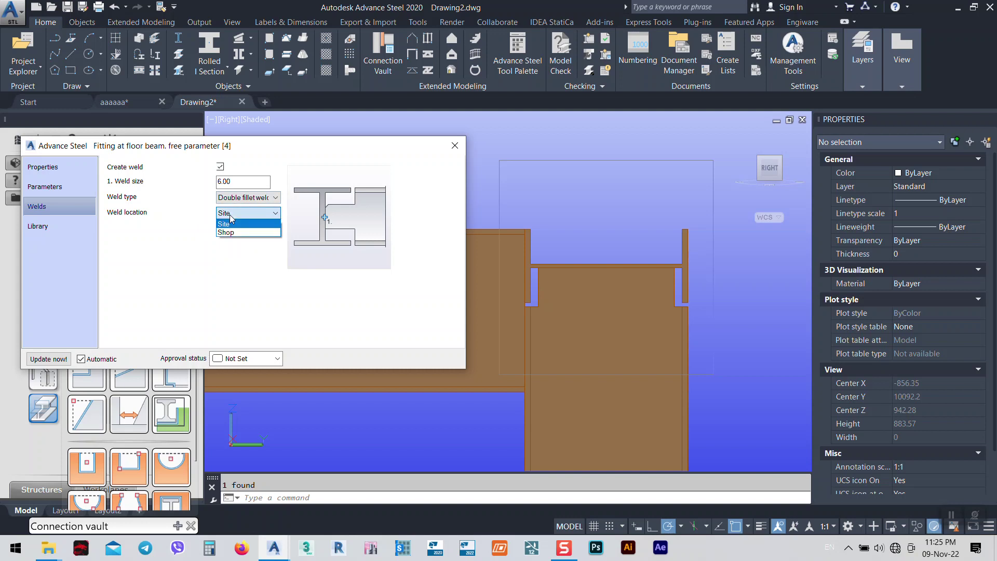
click(67, 168)
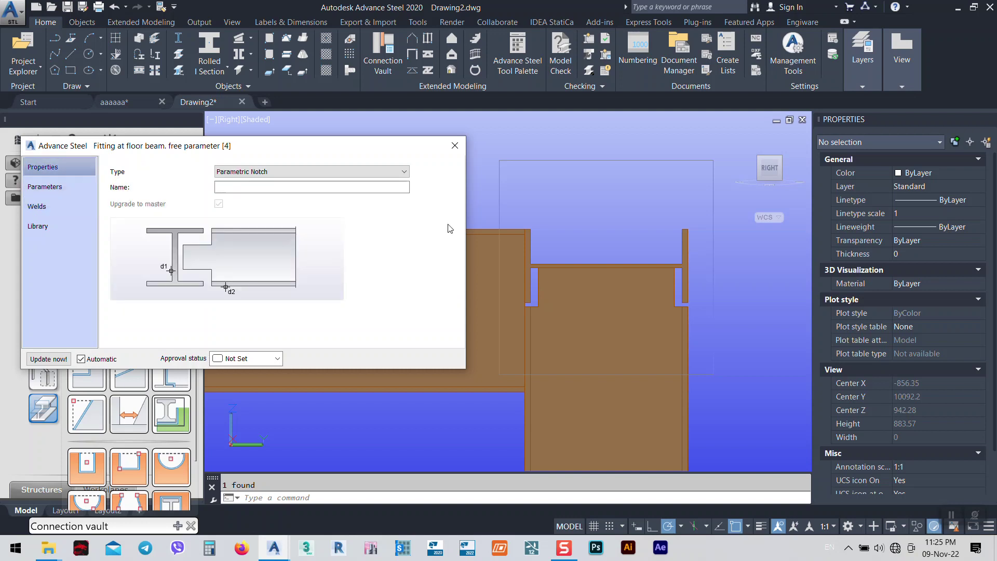
scroll(541, 268, up, 5)
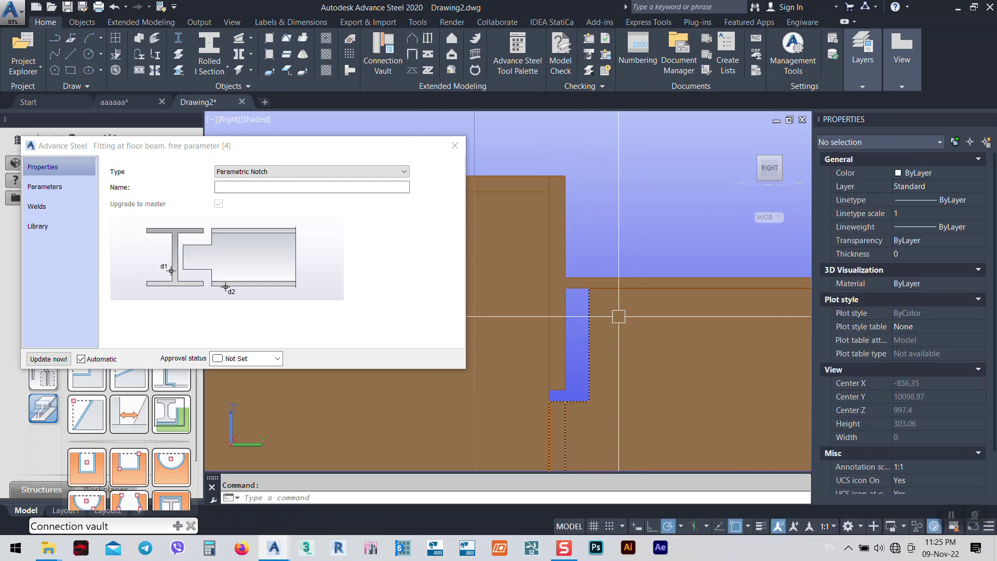
click(70, 186)
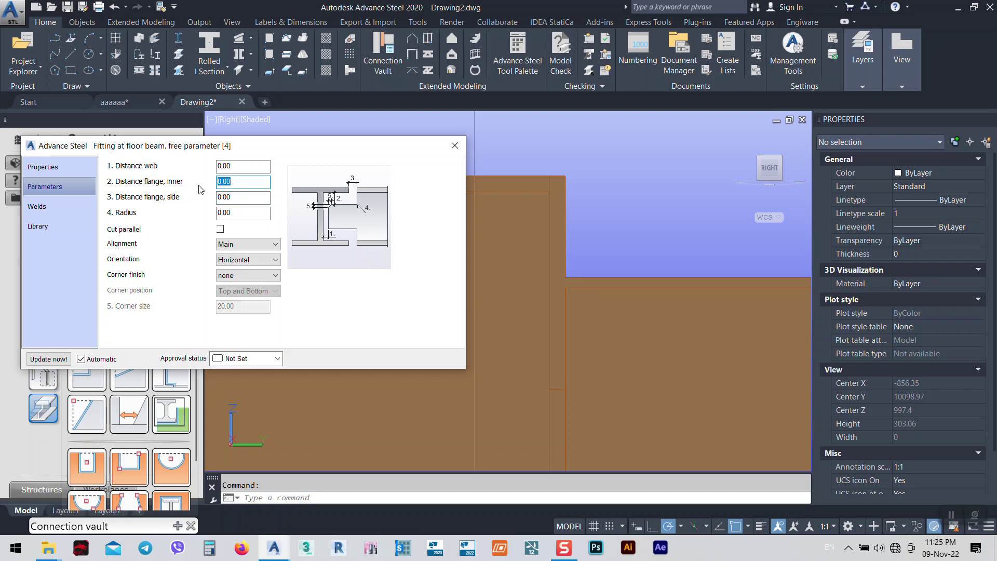
click(460, 149)
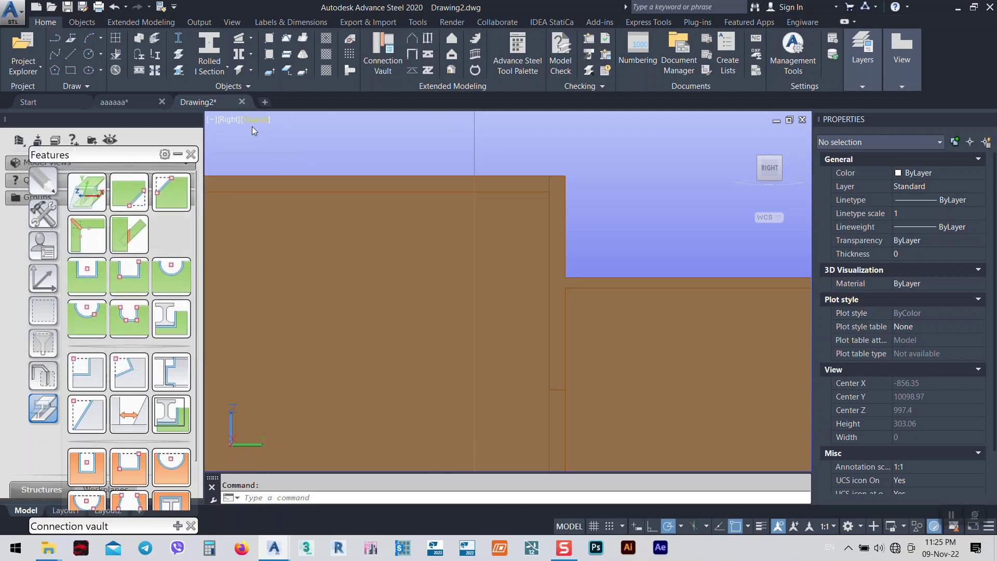
- Switch the viewport's visual style to 2D Wireframe
click(252, 122)
click(300, 147)
middle_drag(766, 393, 697, 341)
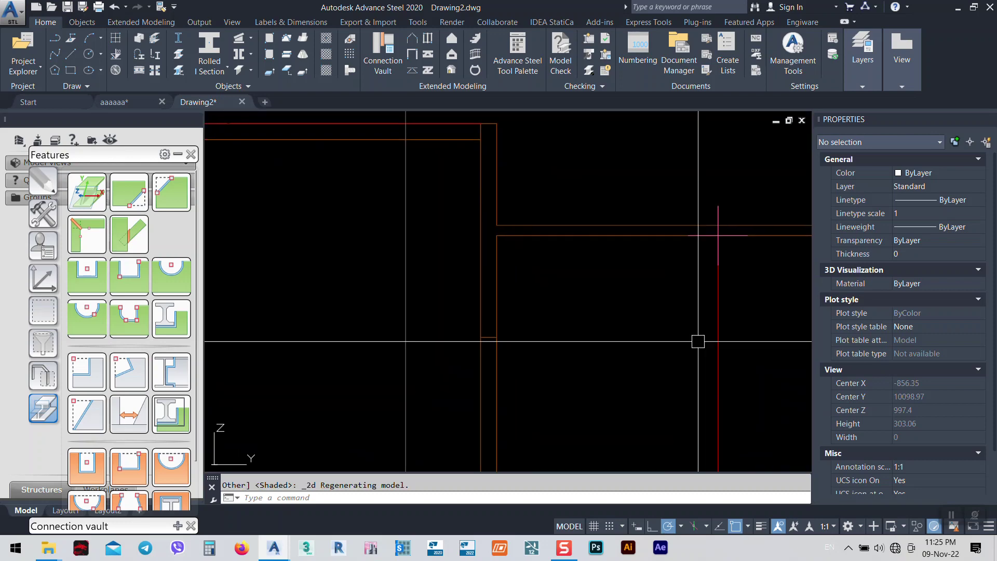
- Set the cross beam's display type to Exact with edge features
double_click(495, 205)
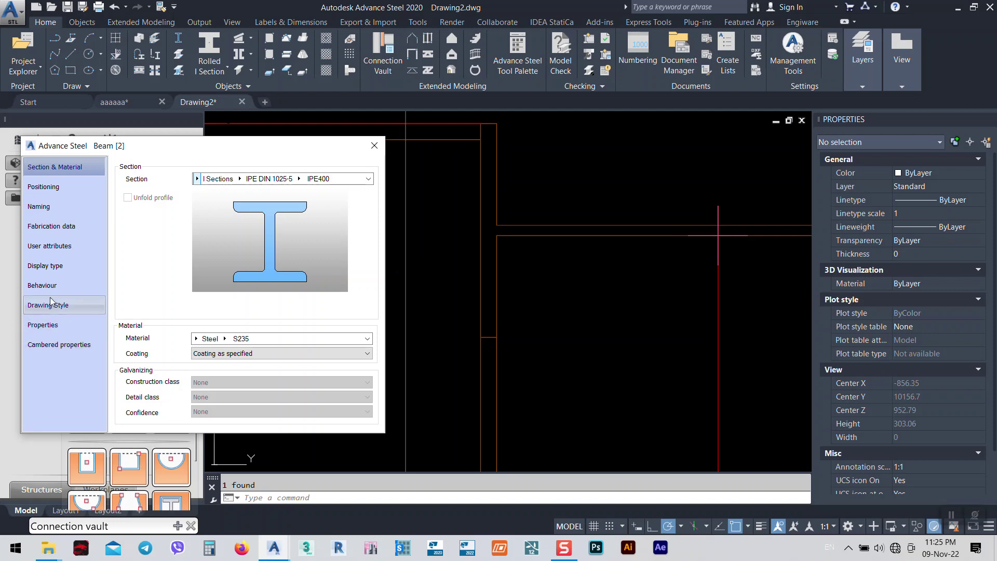
click(46, 266)
click(150, 332)
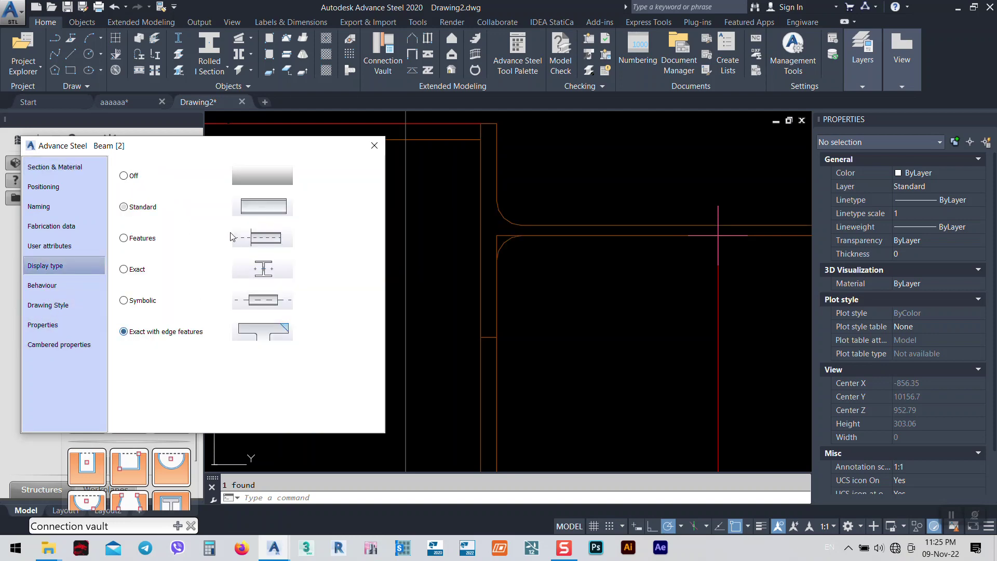
click(374, 145)
scroll(489, 254, up, 4)
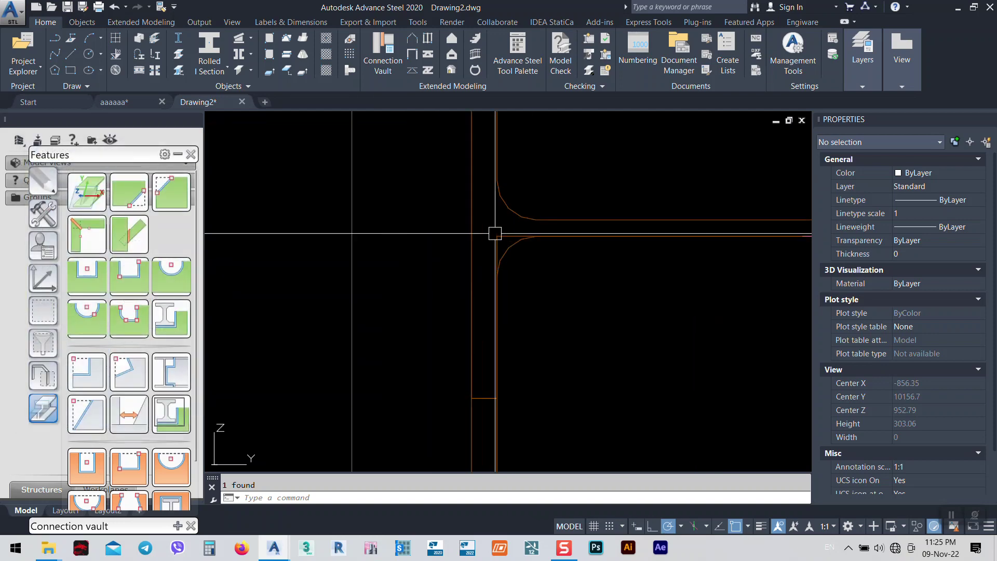
scroll(534, 286, down, 8)
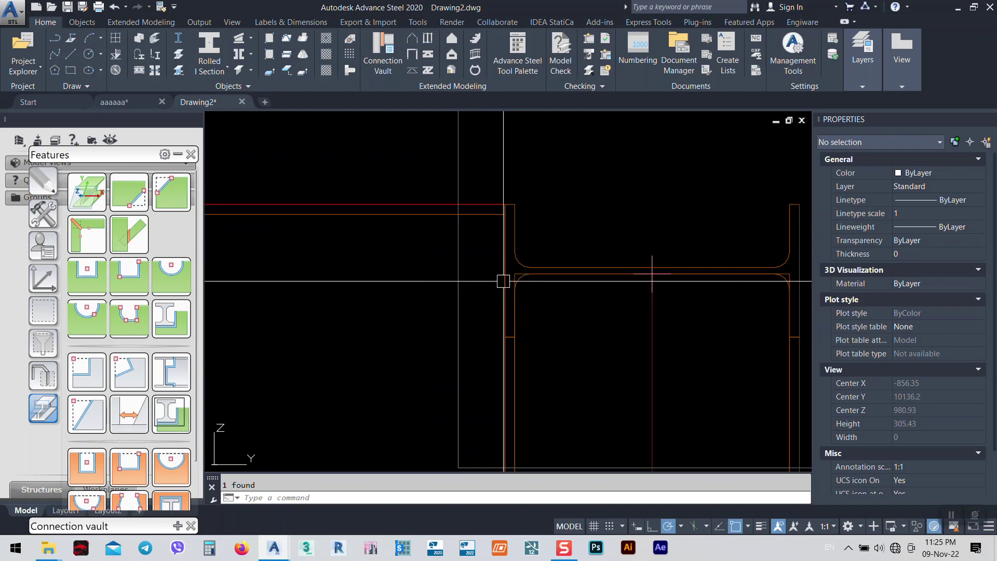
- Give the notch on the column a straight corner finish with a corner size of 25
double_click(525, 158)
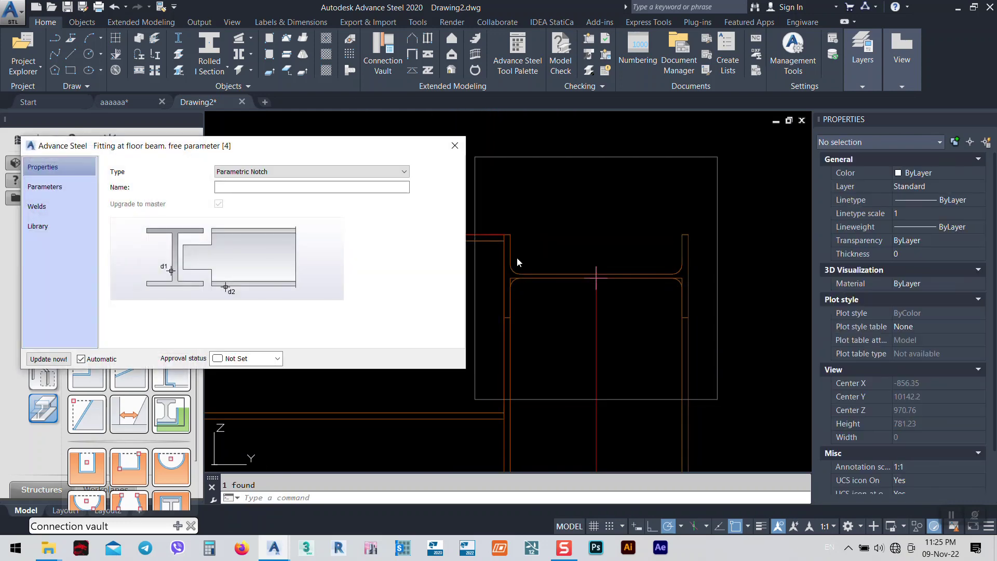
click(57, 187)
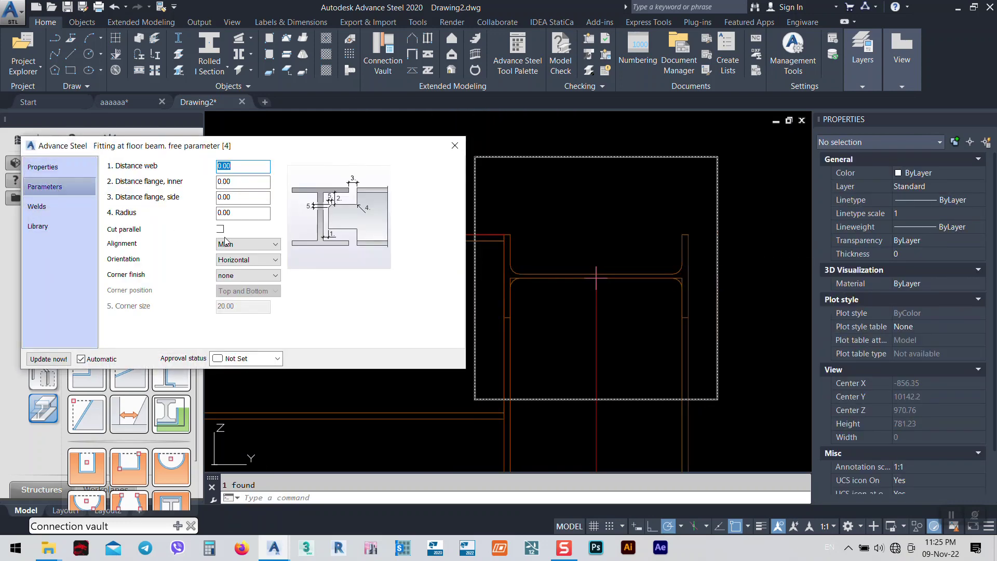
click(237, 280)
click(232, 287)
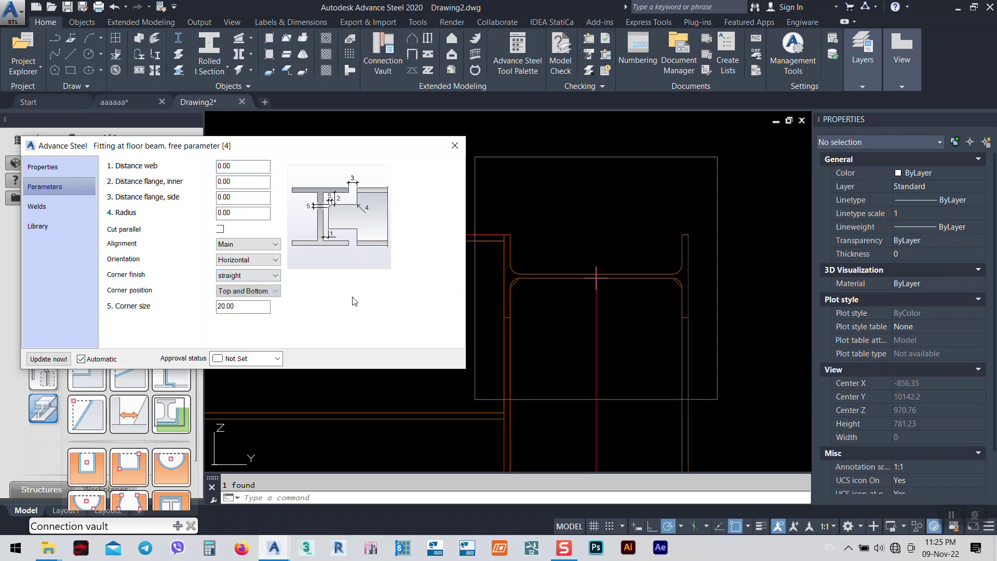
scroll(632, 307, up, 12)
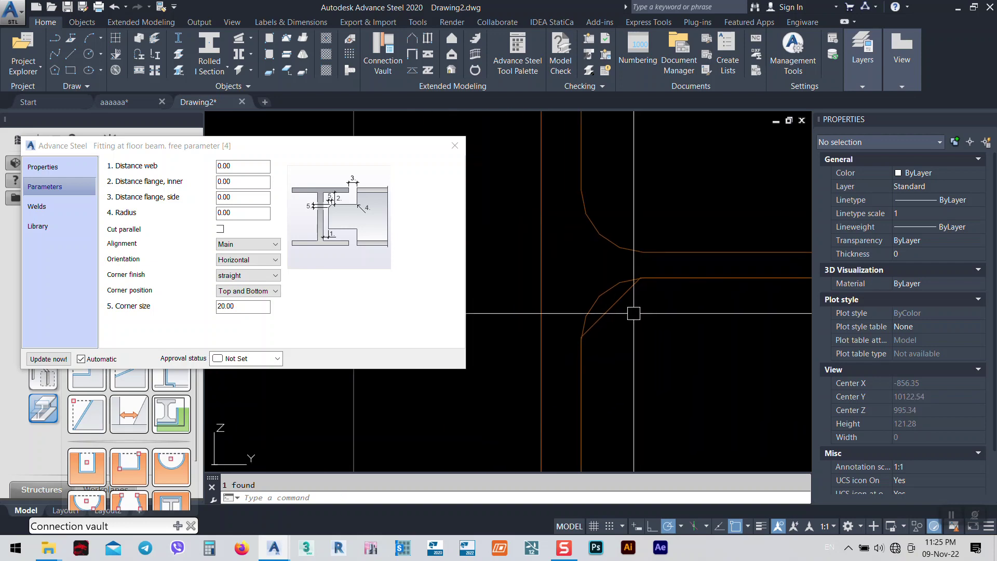
double_click(245, 307)
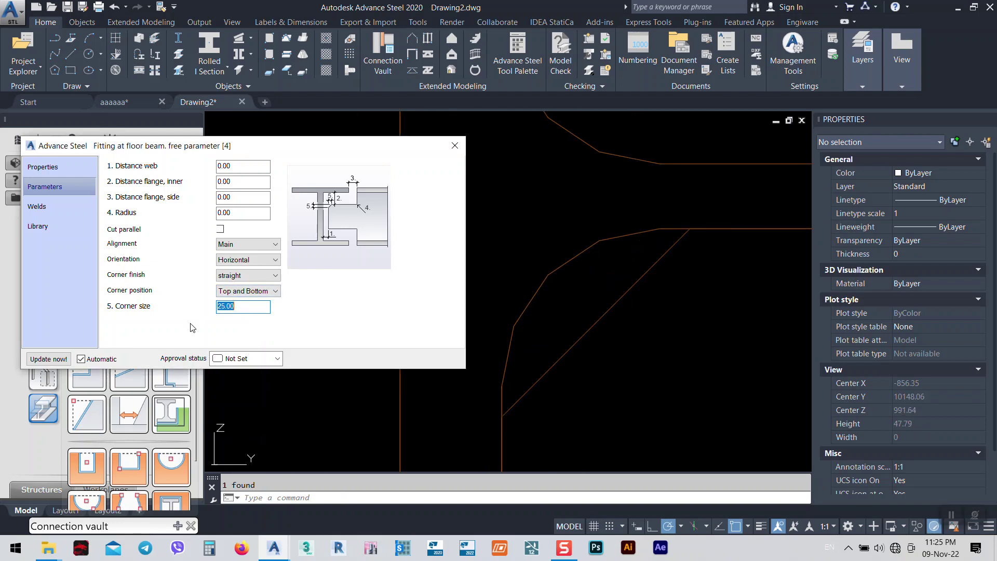
click(455, 146)
scroll(567, 222, down, 15)
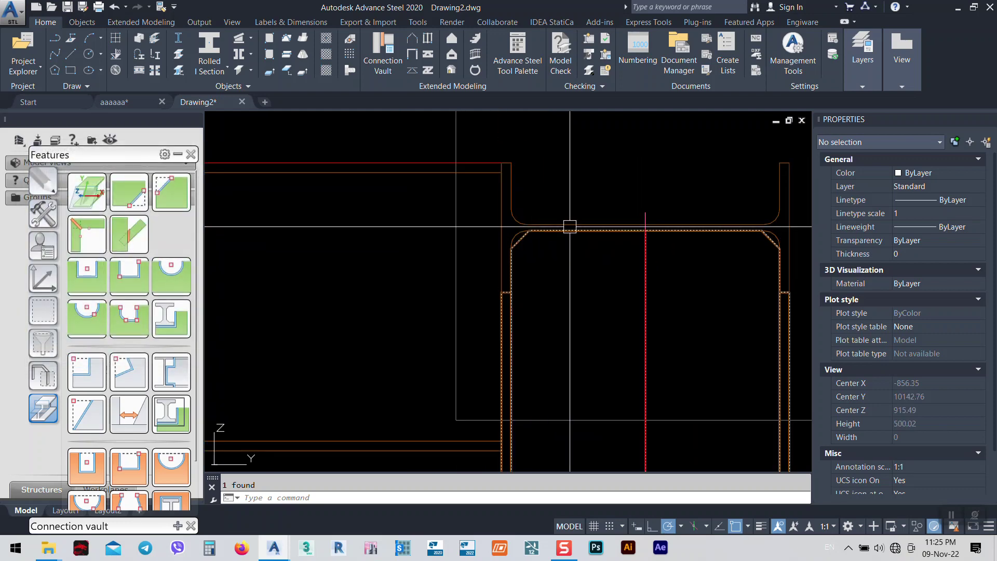
- Switch the visual style to Conceptual and unmark all marked objects
click(275, 128)
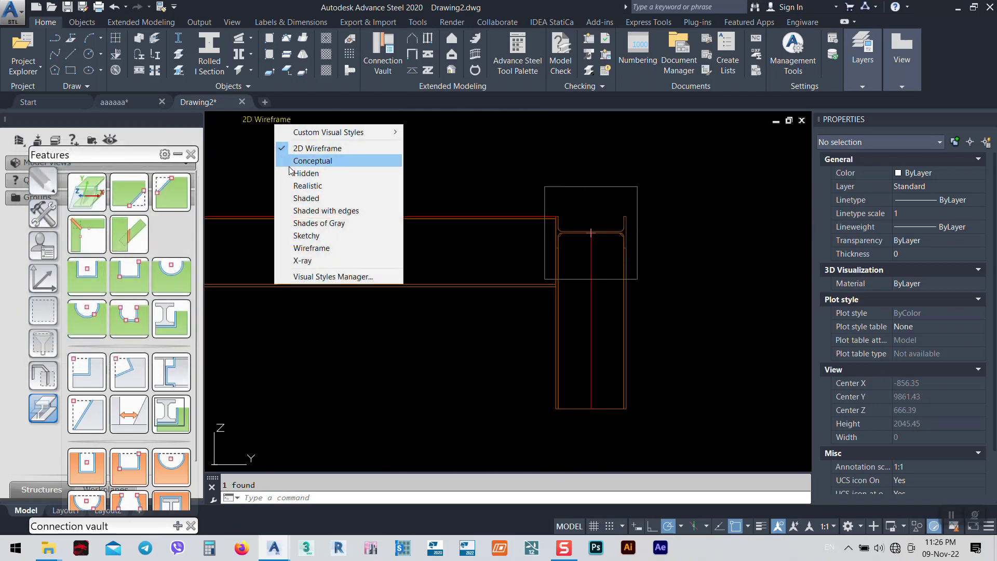
click(311, 161)
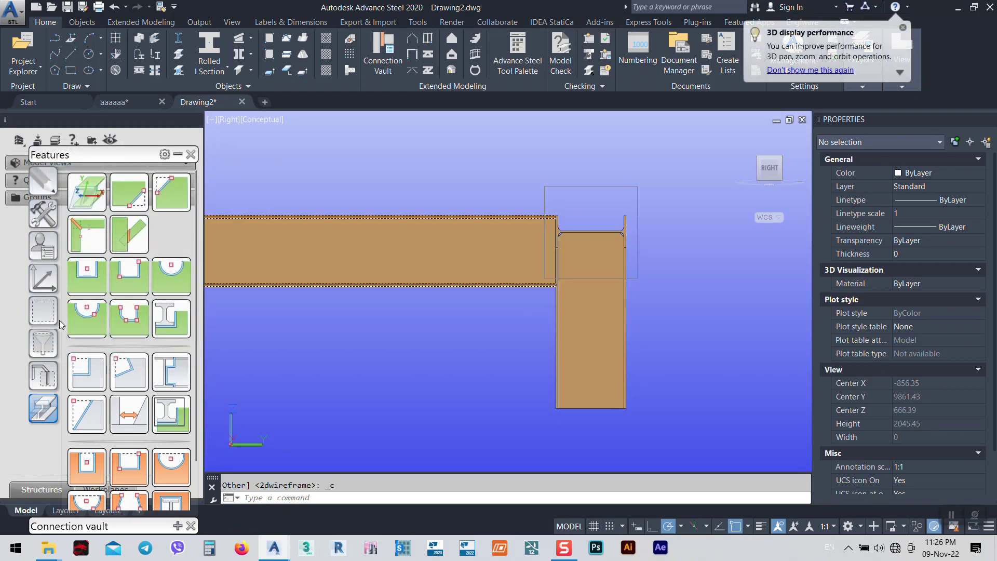
click(43, 280)
click(44, 317)
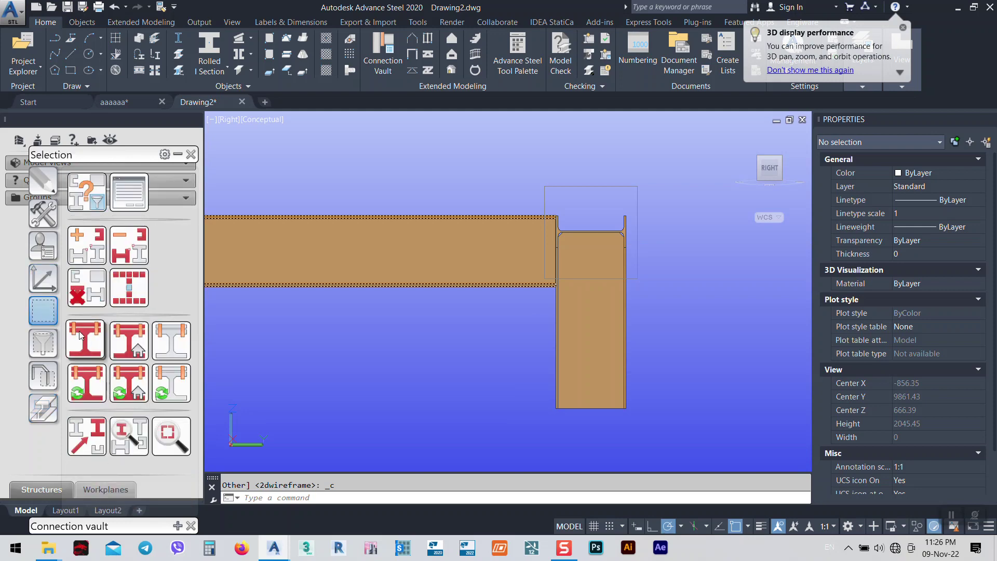
click(78, 291)
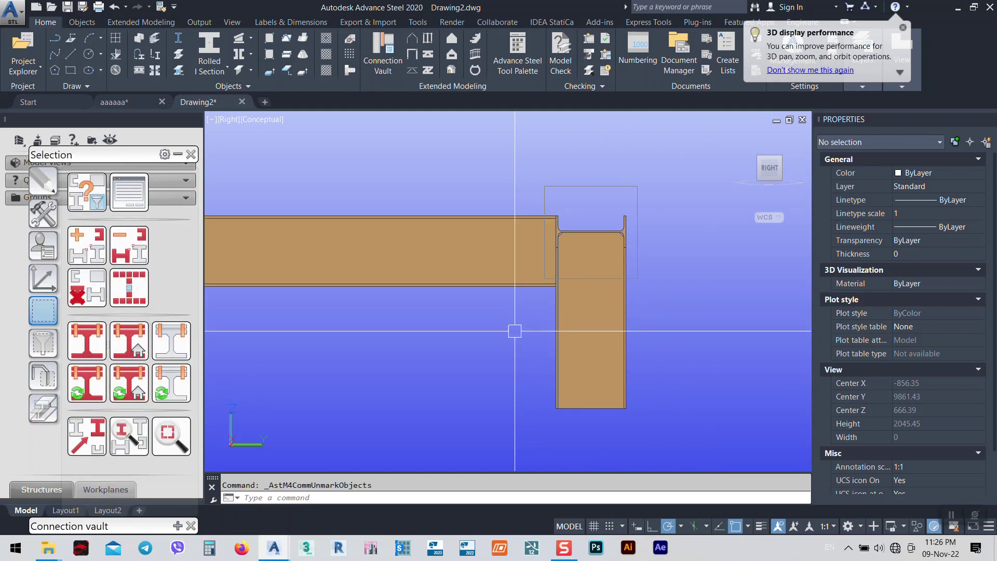
- Hide the 3000 long beam and the joint box to inspect the column's notch under the cross beam
shift+middle_drag(516, 332, 609, 400)
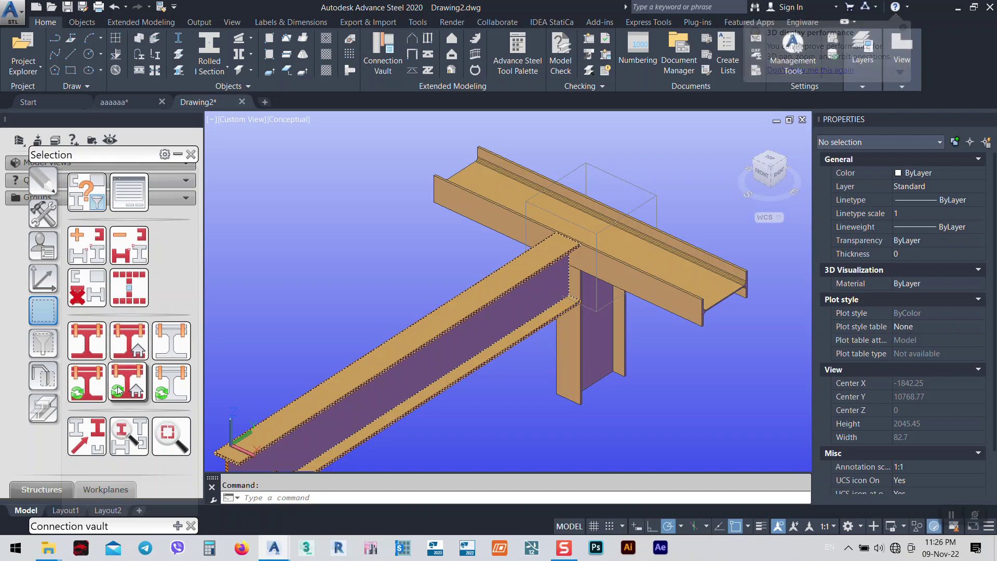
click(51, 380)
click(96, 395)
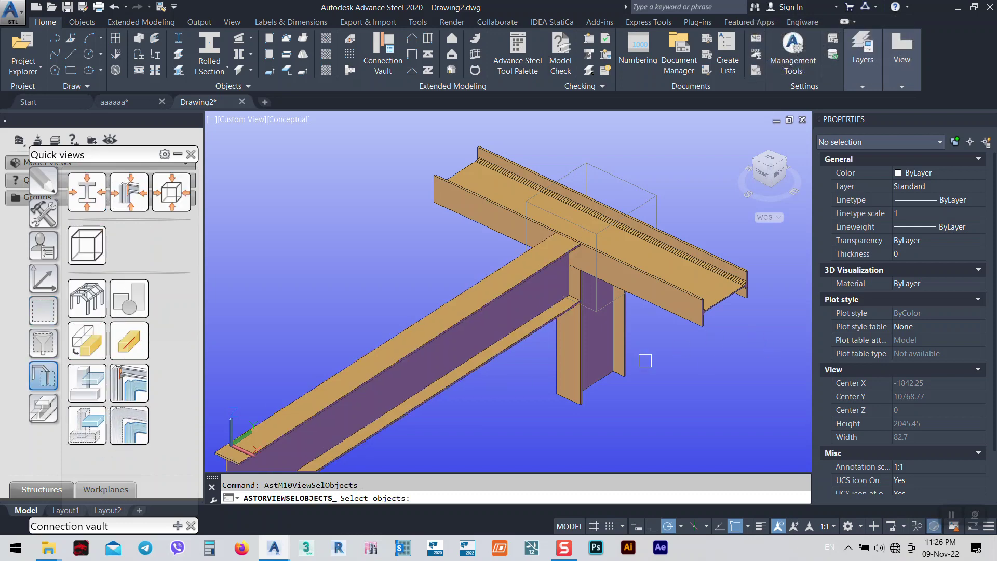
key(Return)
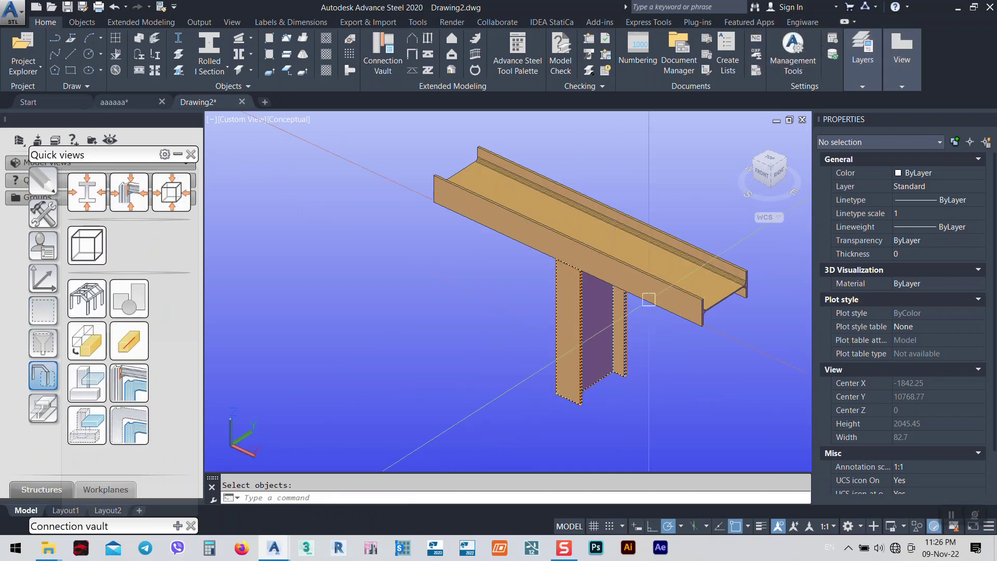
shift+middle_drag(636, 335, 620, 337)
drag(620, 338, 476, 333)
key(Escape)
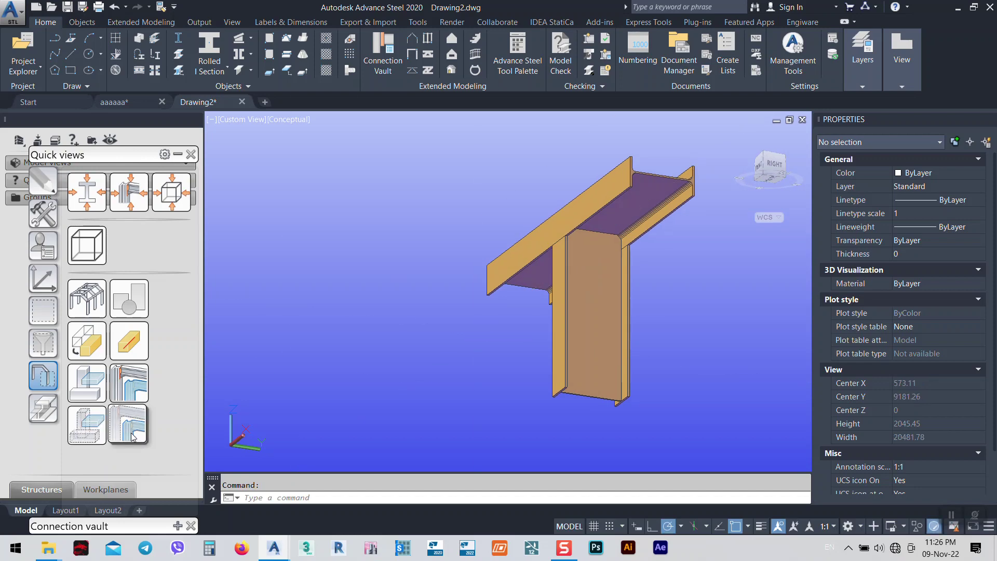
shift+middle_drag(566, 344, 594, 405)
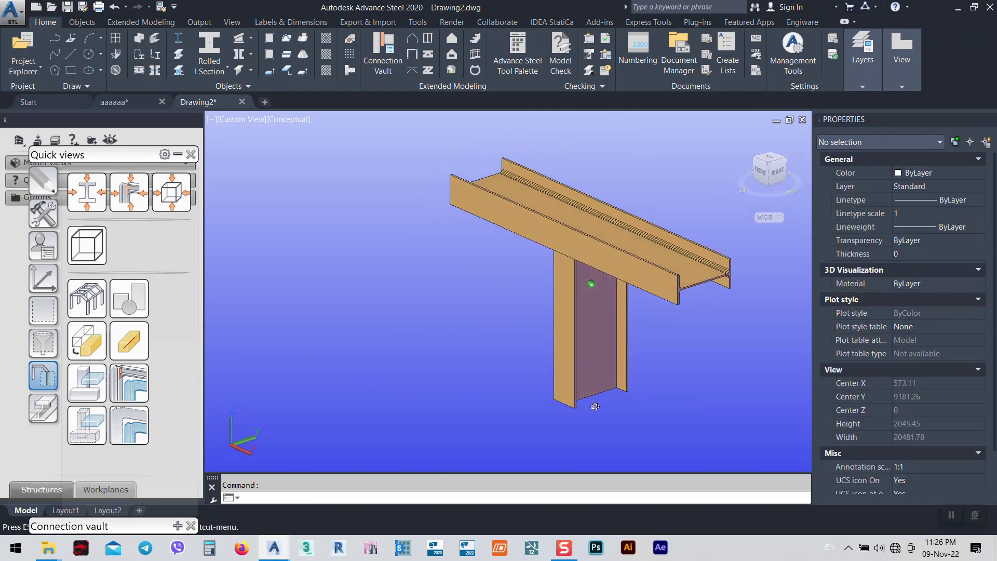
- Undo the hiding and the Conceptual visual style, and make all objects visible
key(ctrl+z)
key(ctrl+z)
key(ctrl+z)
key(ctrl+z)
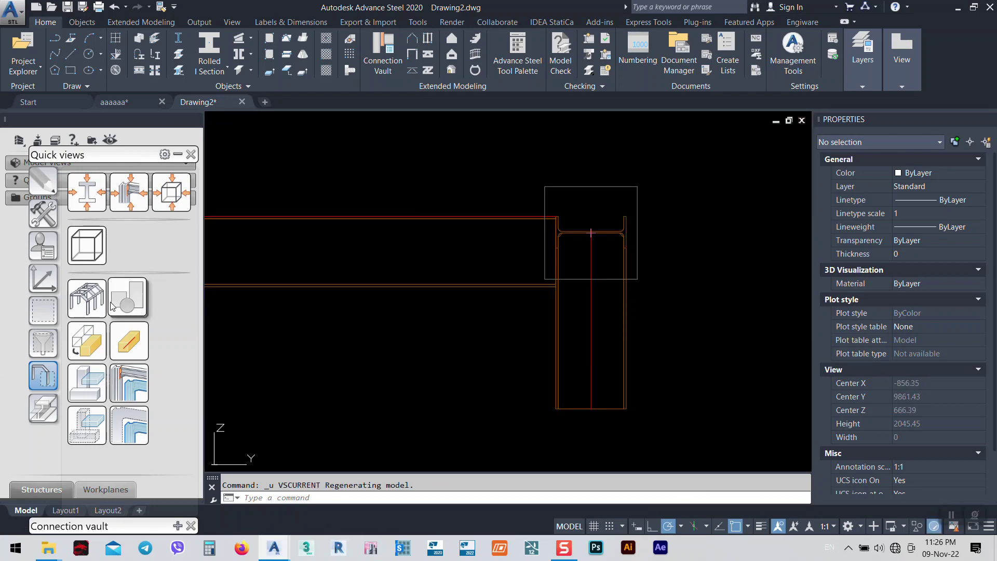
click(112, 306)
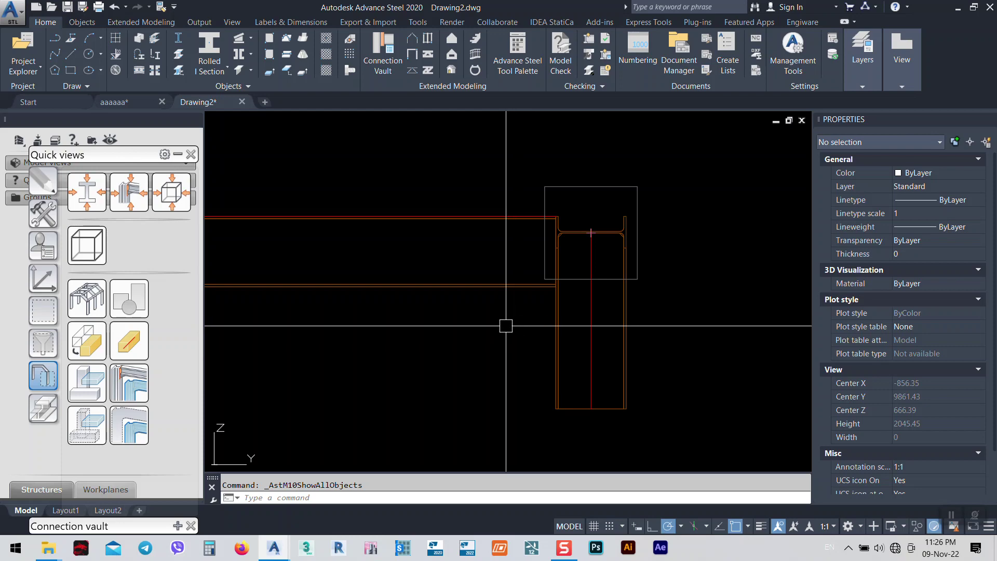
- Hide the 3000 long beam and the joint box, keeping only the column and cross beam in view
shift+middle_drag(505, 325, 520, 416)
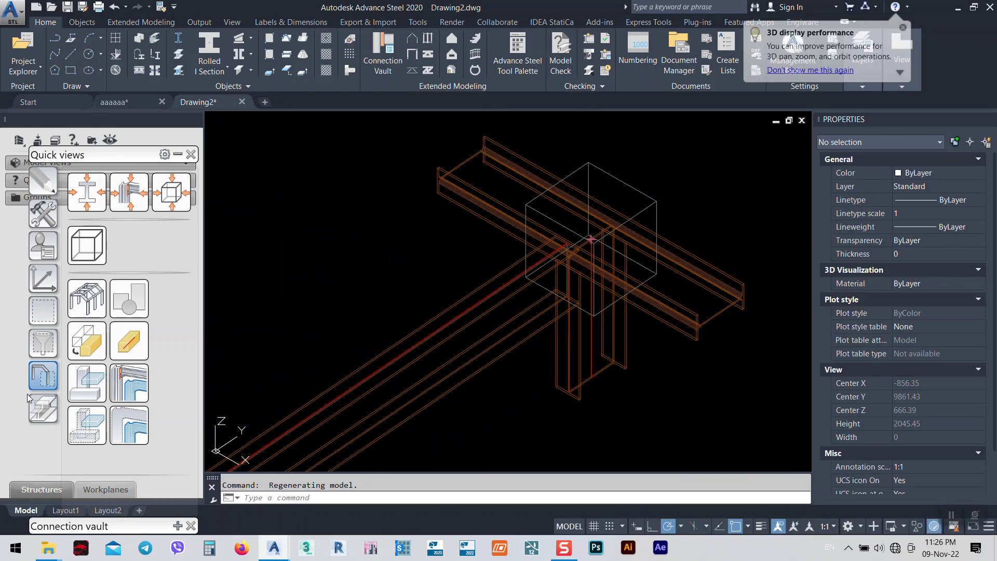
click(128, 425)
key(Return)
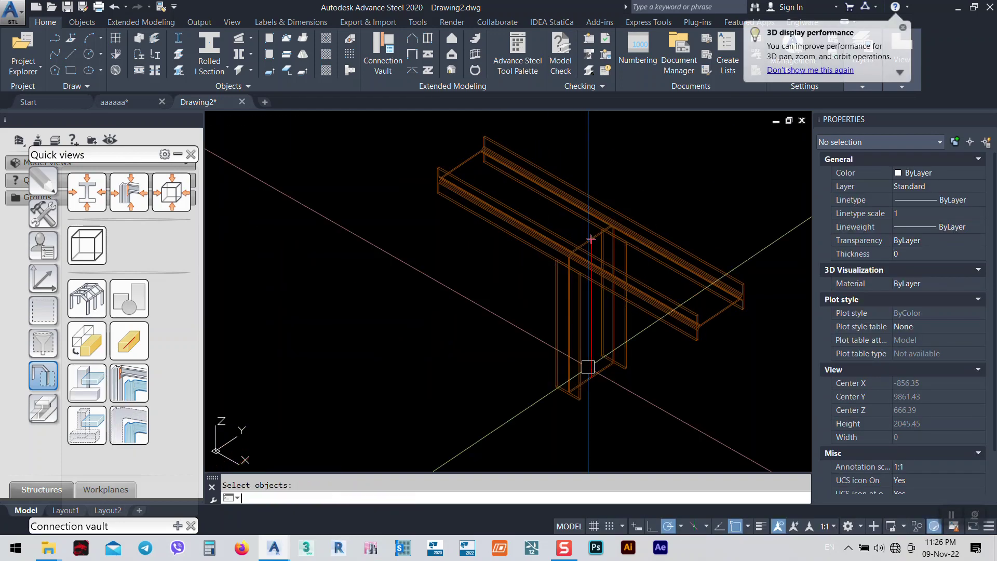
- Undo the hiding of the 3000 long beam and joint box, and set the visual style to Shaded
key(ctrl+z)
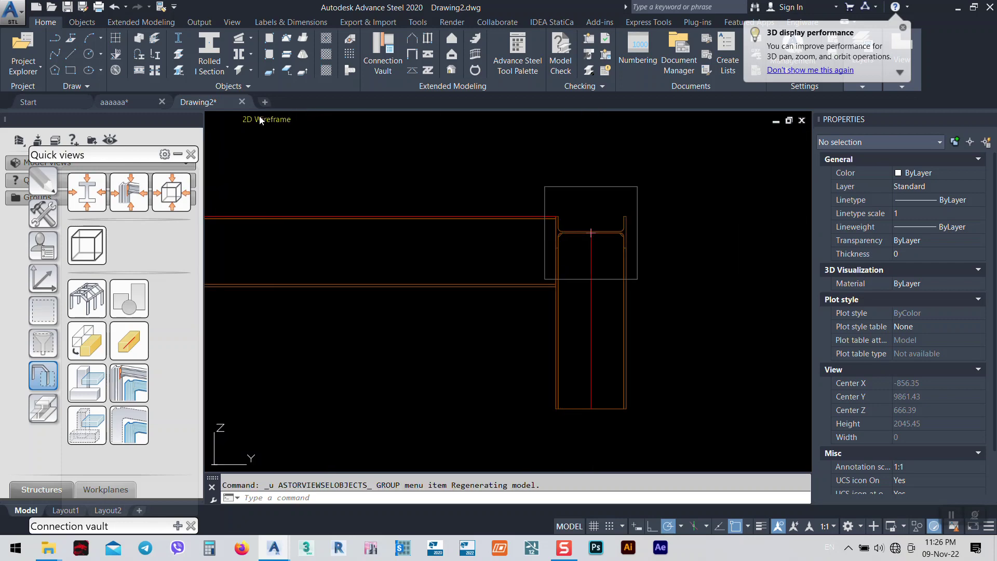
click(260, 120)
click(302, 199)
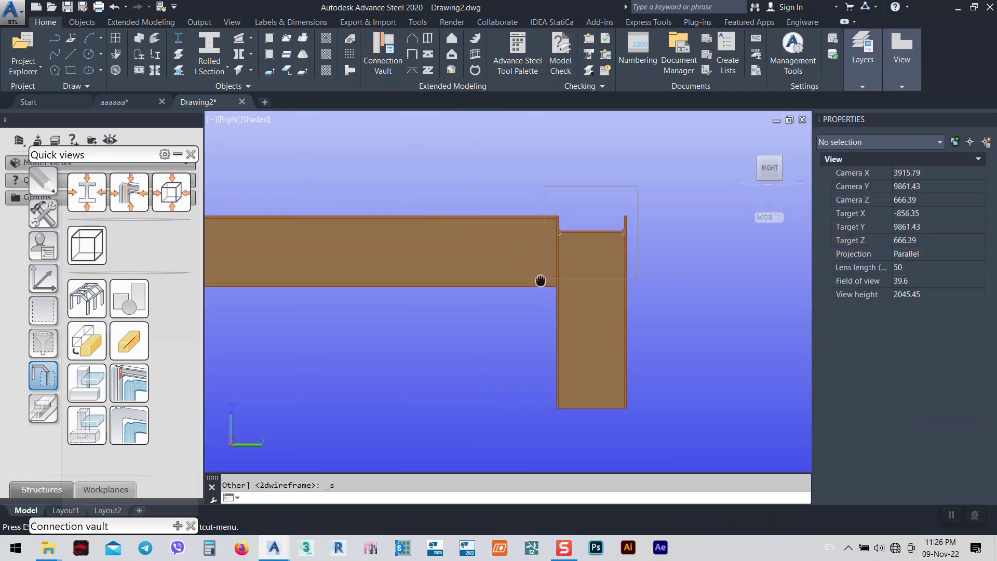
- Examine the joint between the column, the 3000 long beam and the cross beam up close from several sides
shift+middle_drag(538, 280, 575, 346)
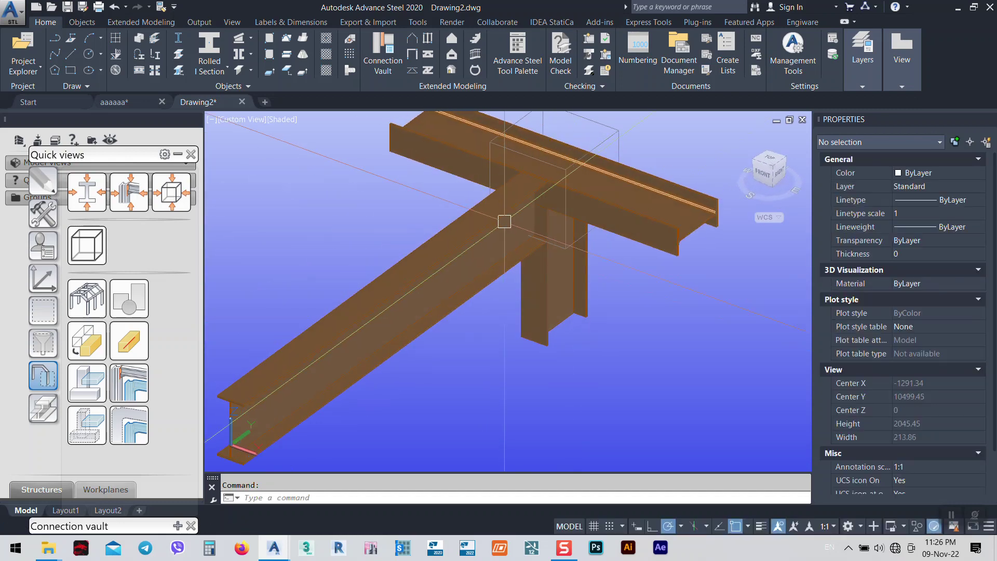
scroll(513, 221, up, 4)
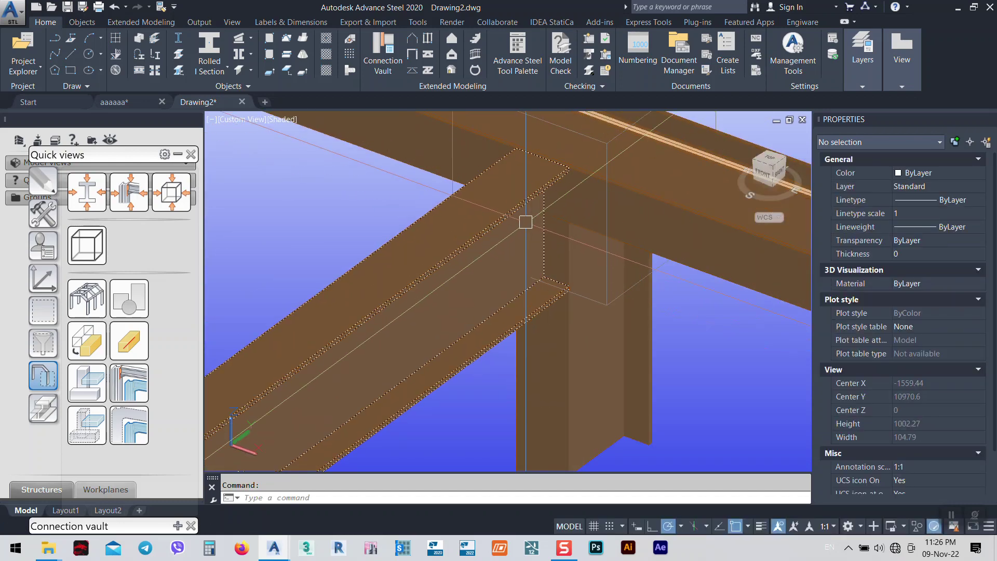
scroll(539, 233, down, 4)
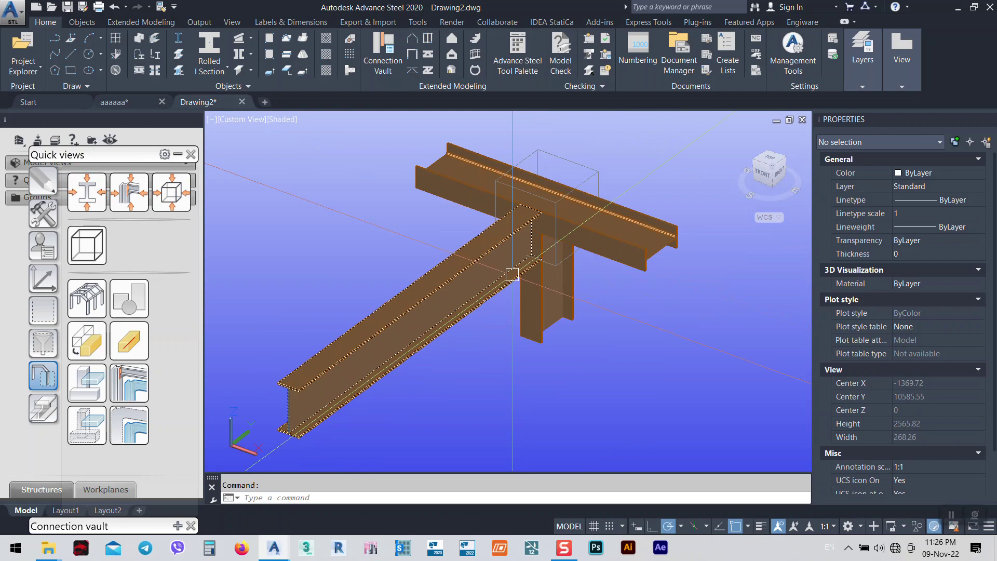
scroll(612, 257, up, 4)
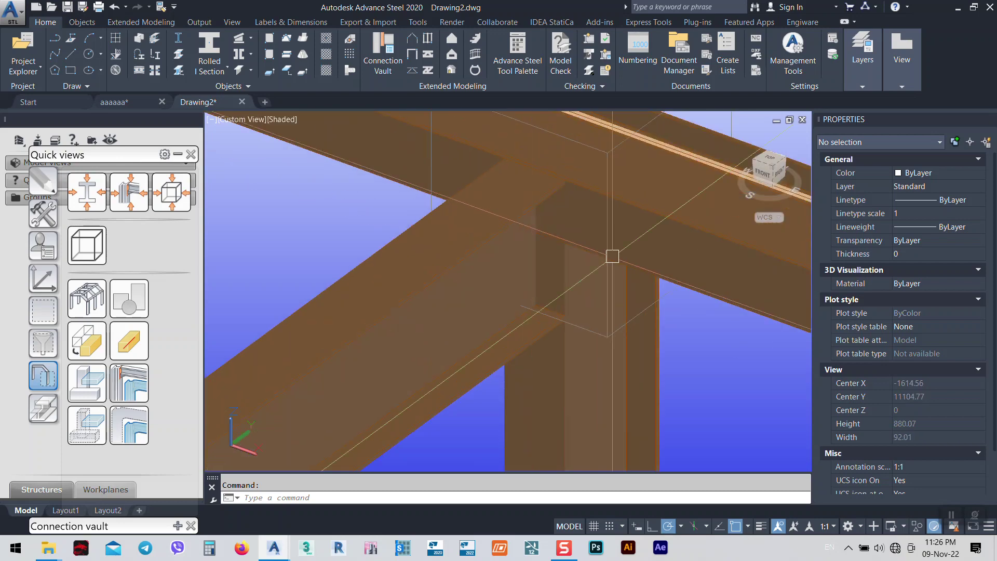
scroll(577, 238, up, 6)
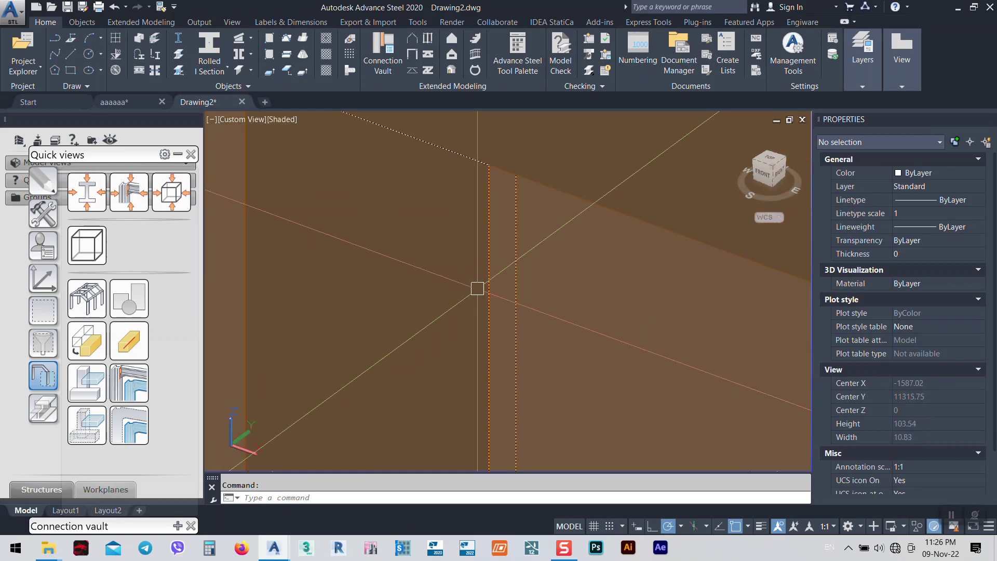
scroll(477, 288, down, 4)
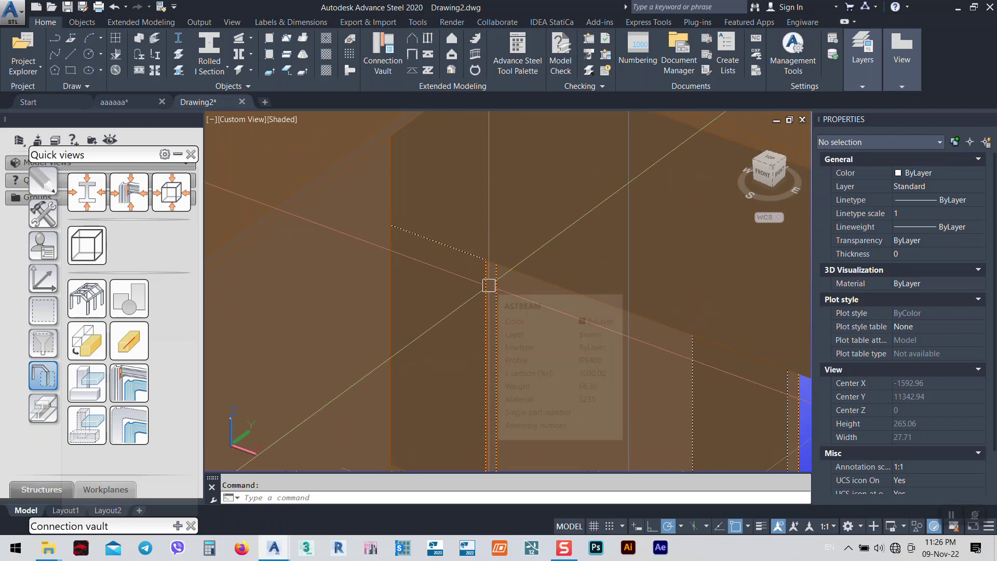
scroll(479, 219, down, 8)
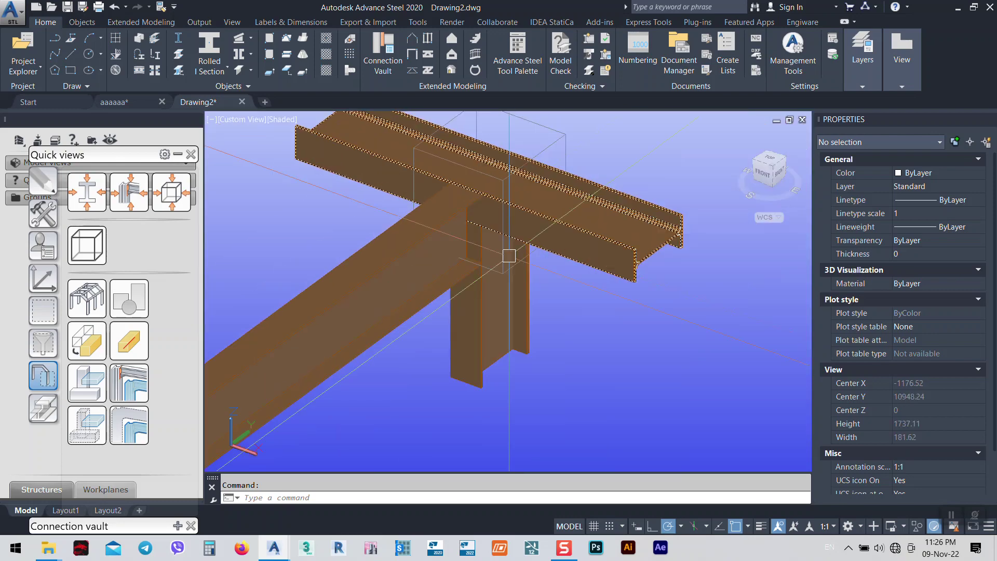
shift+middle_drag(565, 329, 462, 207)
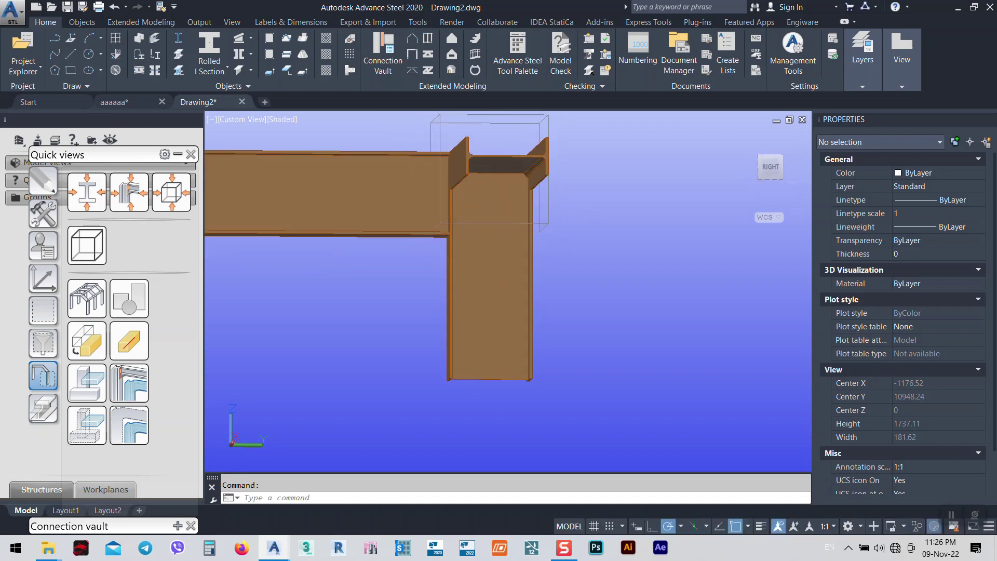
scroll(462, 207, up, 10)
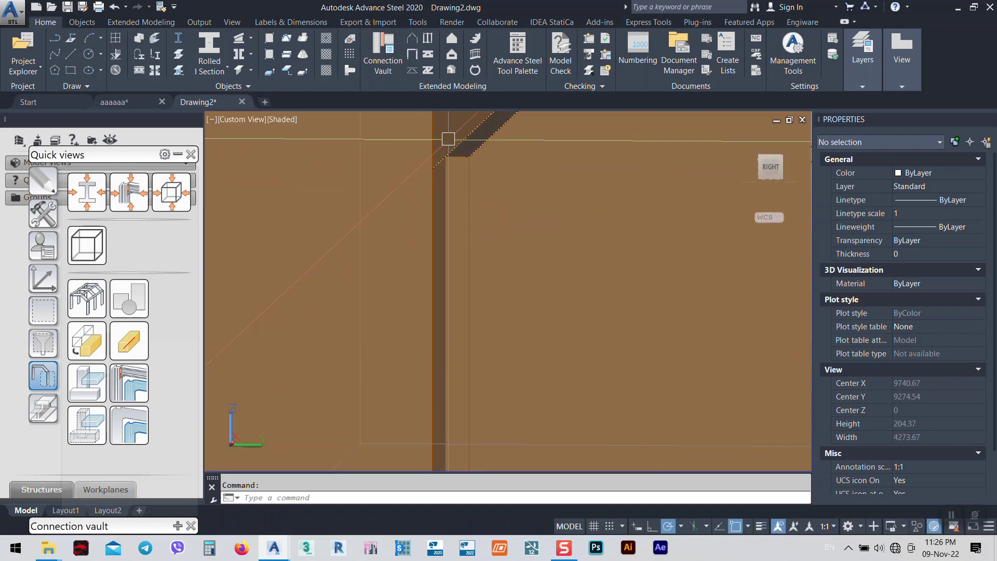
scroll(496, 199, down, 10)
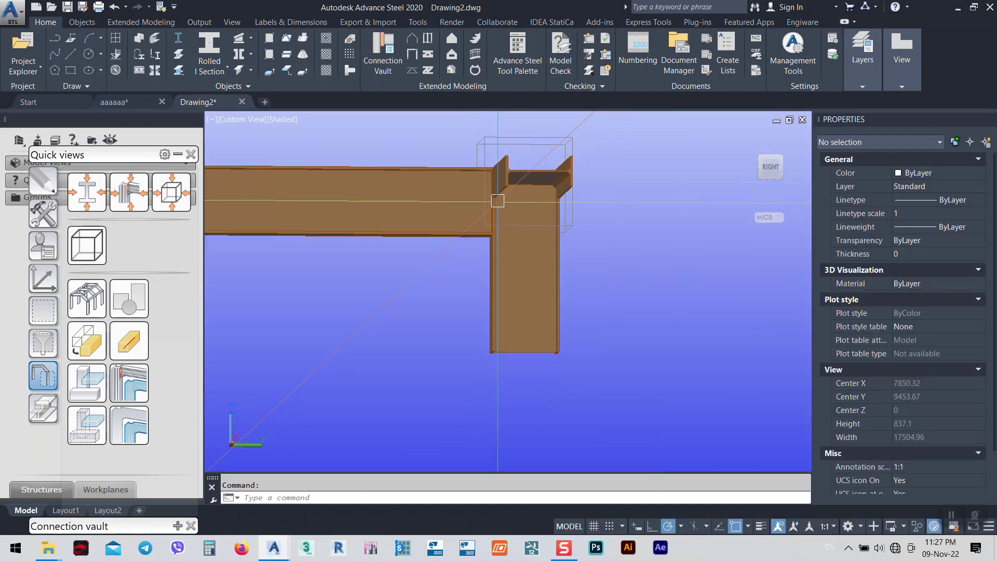
shift+middle_drag(499, 281, 553, 314)
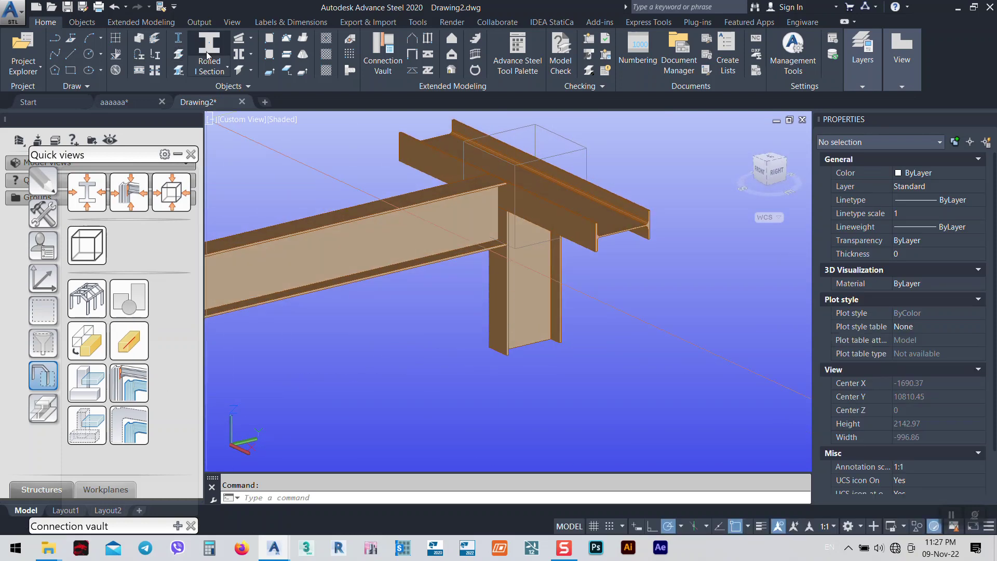
- Apply the favorite connection "Knee of frame bolted, with haunch" to the column and the 3000 long beam
click(178, 155)
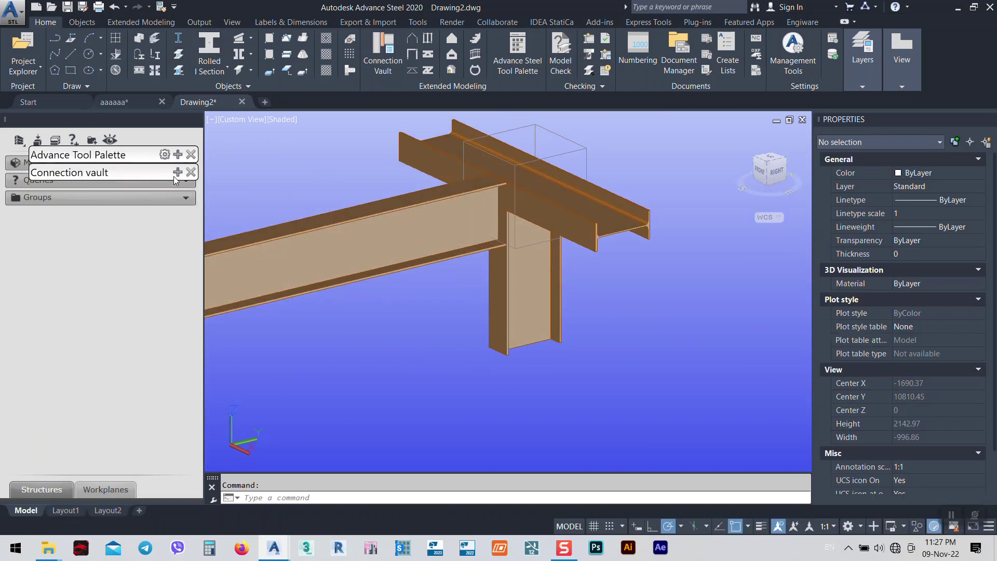
click(177, 173)
drag(127, 152, 113, 90)
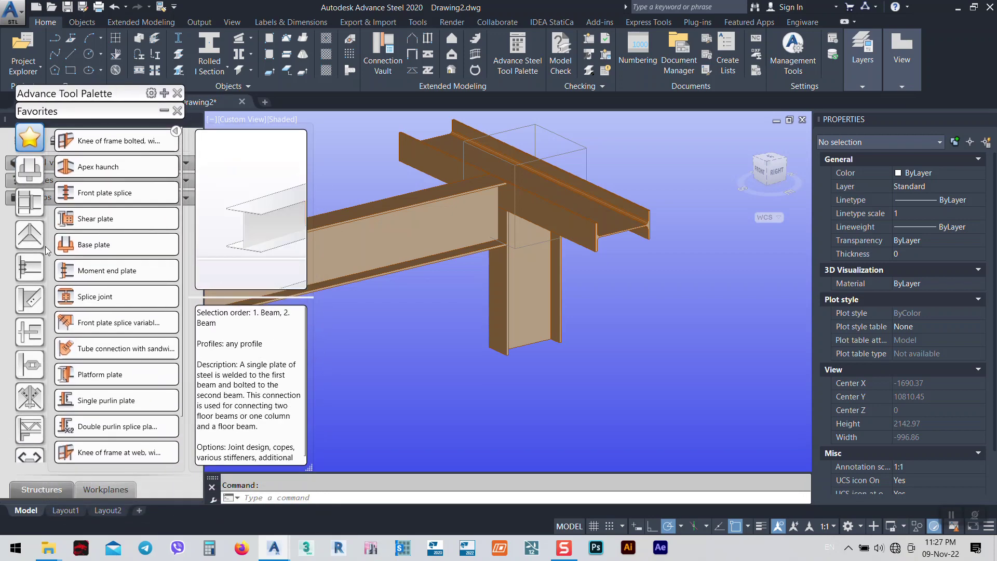
click(96, 139)
middle_drag(529, 280, 648, 310)
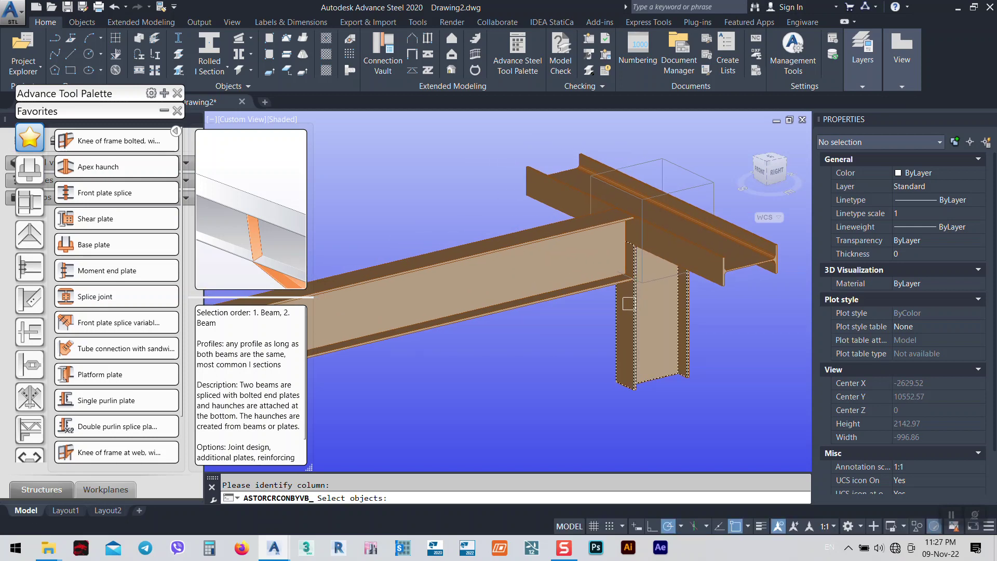
click(629, 303)
click(555, 288)
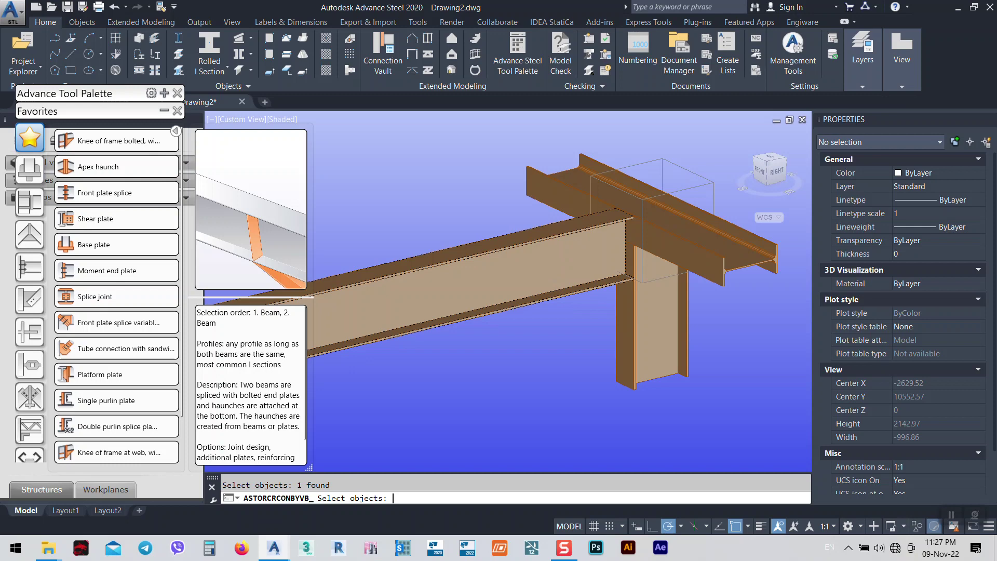
key(Return)
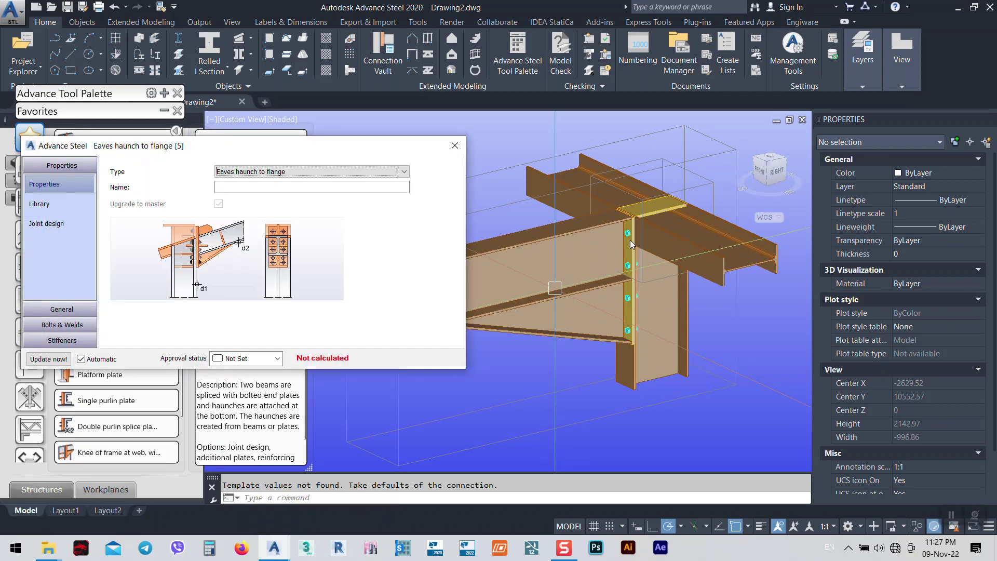
- Inspect how the haunch connection's end plate, cap plate and bolts sit against the cross beam and column
drag(248, 151, 252, 103)
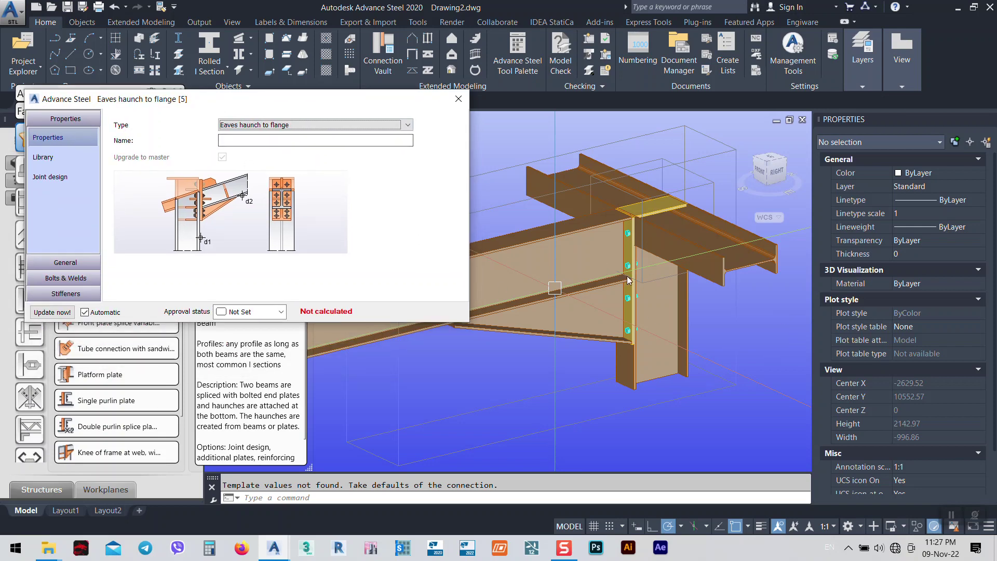
scroll(653, 220, up, 5)
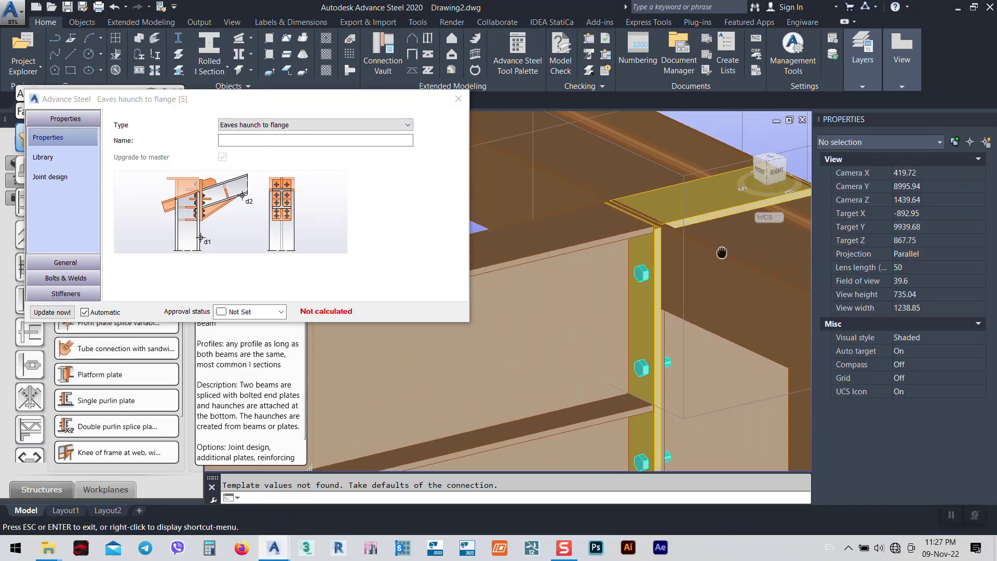
scroll(698, 270, down, 2)
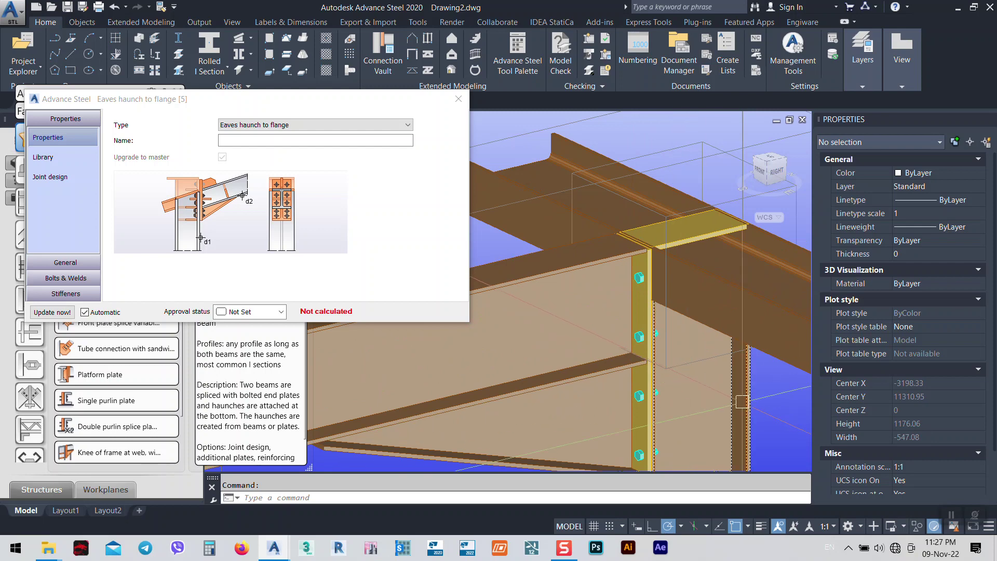
click(691, 298)
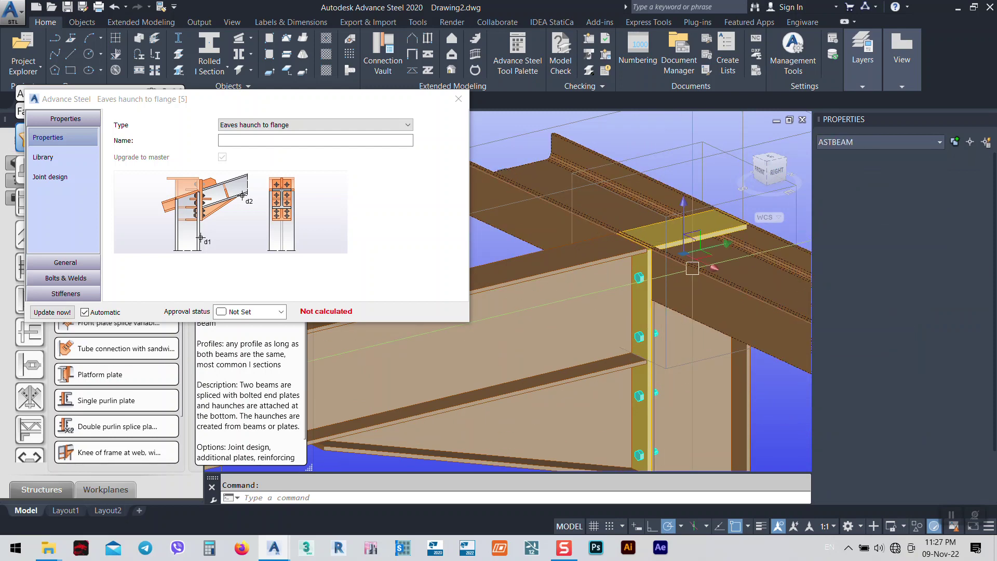
mouse_move(692, 298)
shift+middle_down()
mouse_move(699, 321)
mouse_move(689, 305)
shift+middle_up()
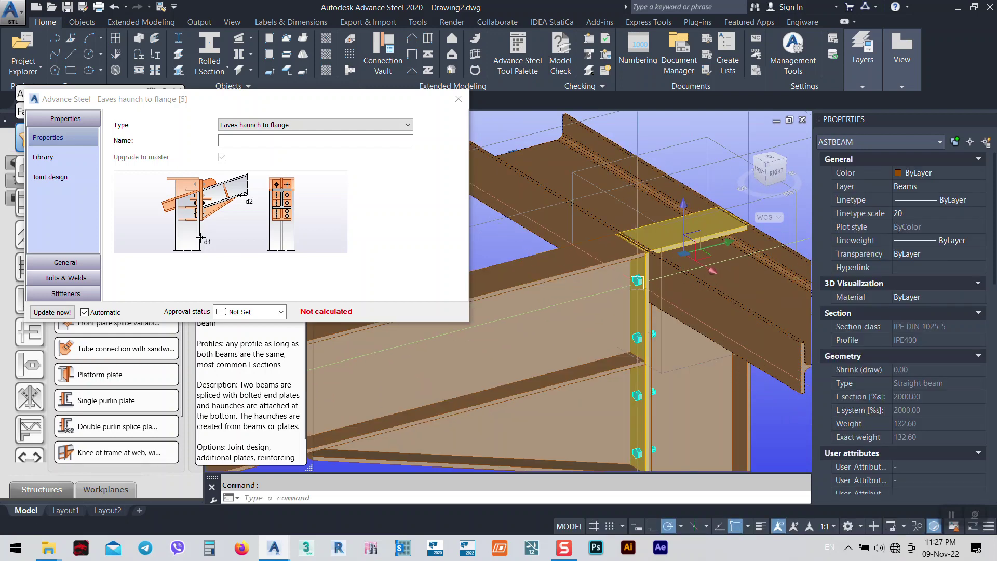
key(Escape)
scroll(675, 260, down, 3)
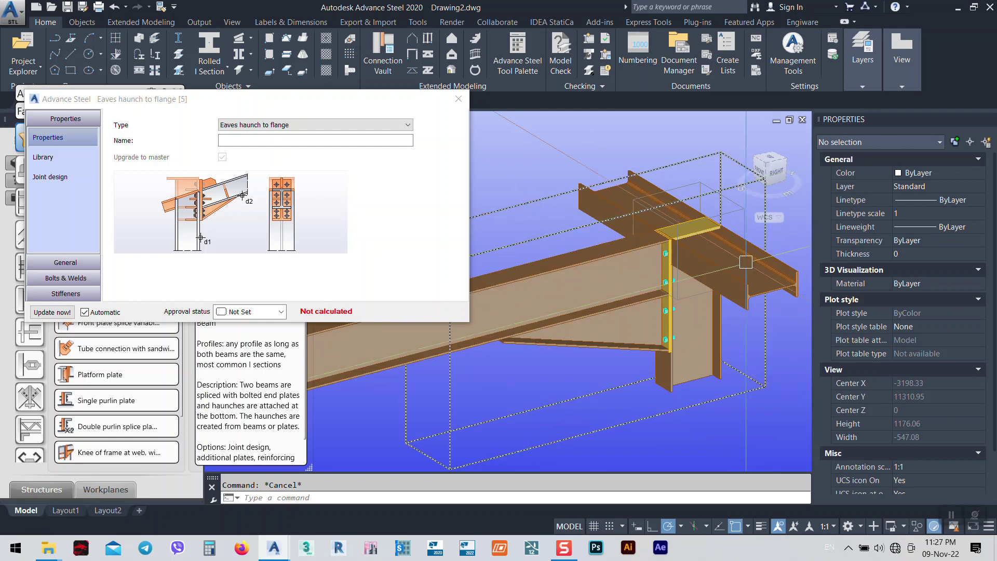
- Set the haunch's depth from rafter bottom to 380 mm
click(383, 53)
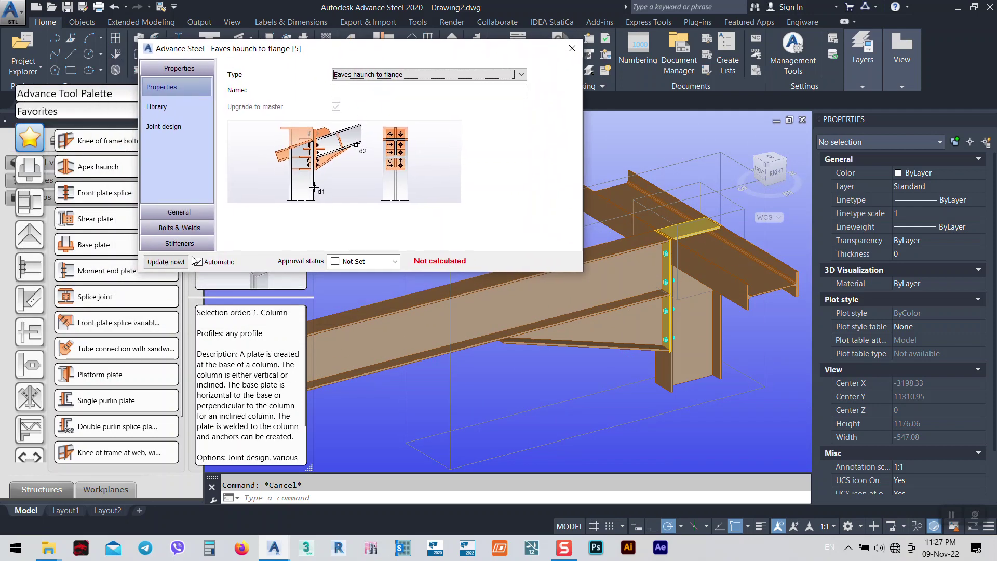
click(180, 224)
click(200, 85)
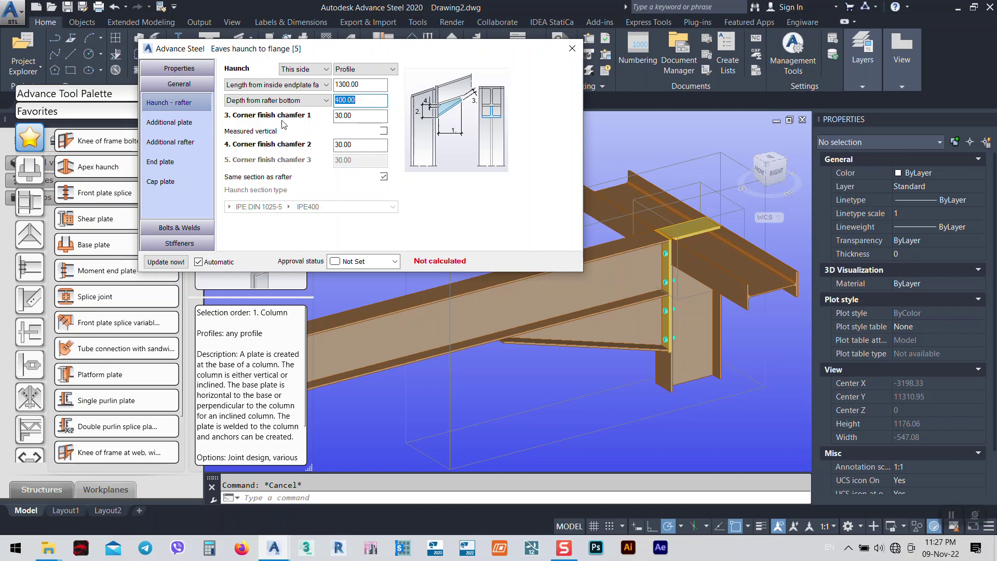
key(Return)
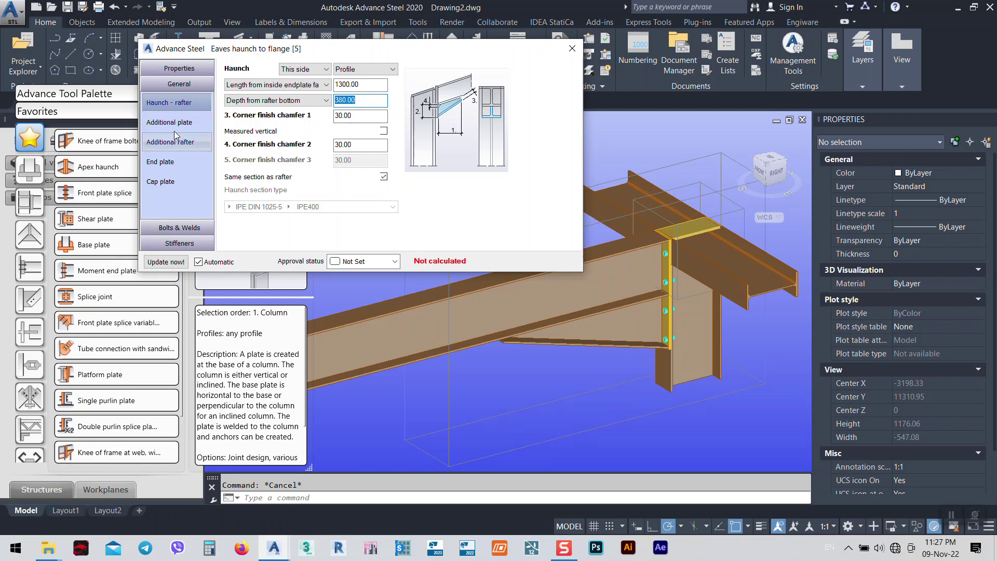
- Take the connection's bolts off the gauge line and set their horizontal distance to 100 mm
click(161, 161)
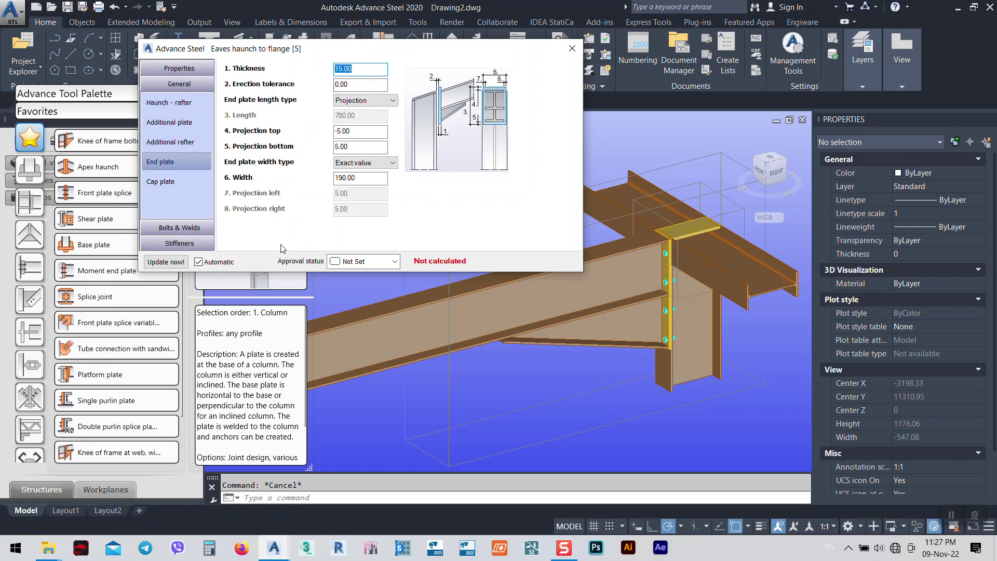
click(177, 229)
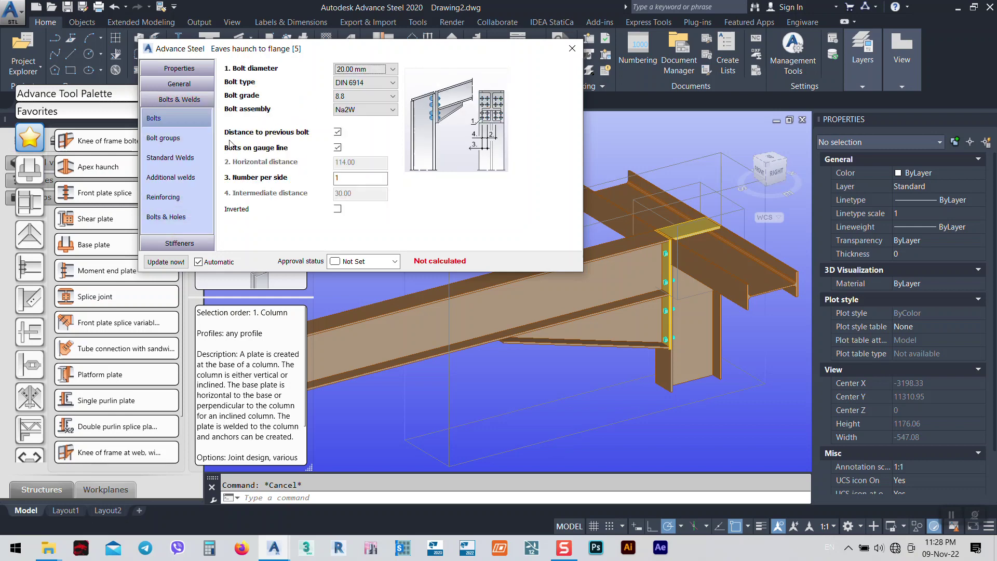
click(338, 148)
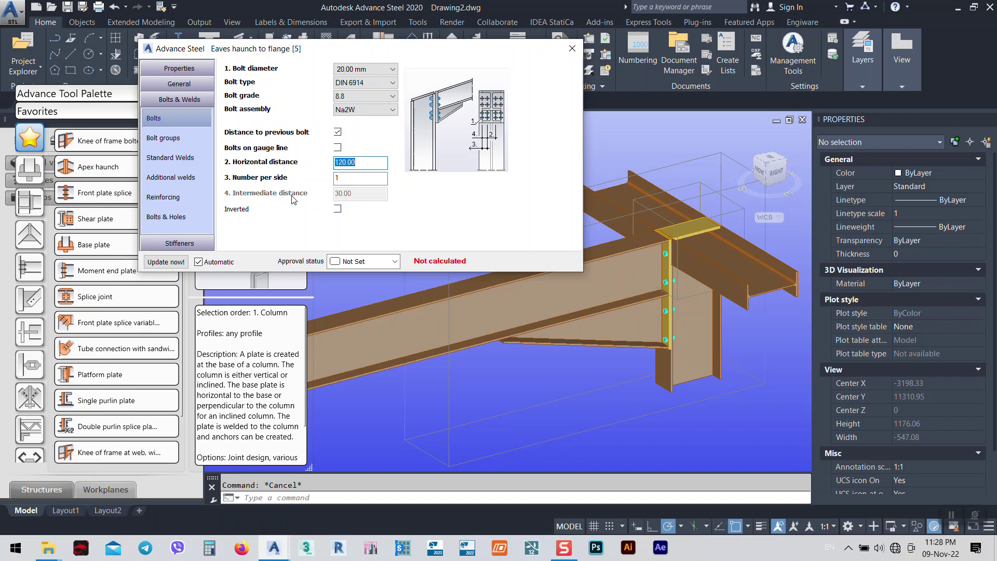
scroll(684, 252, up, 6)
shift+middle_drag(619, 364, 644, 354)
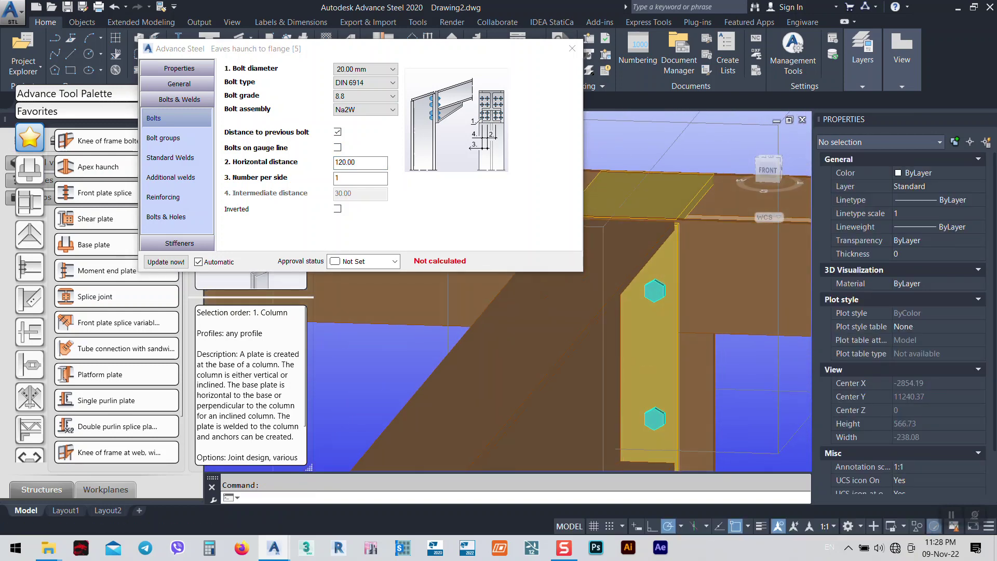
drag(364, 163, 328, 162)
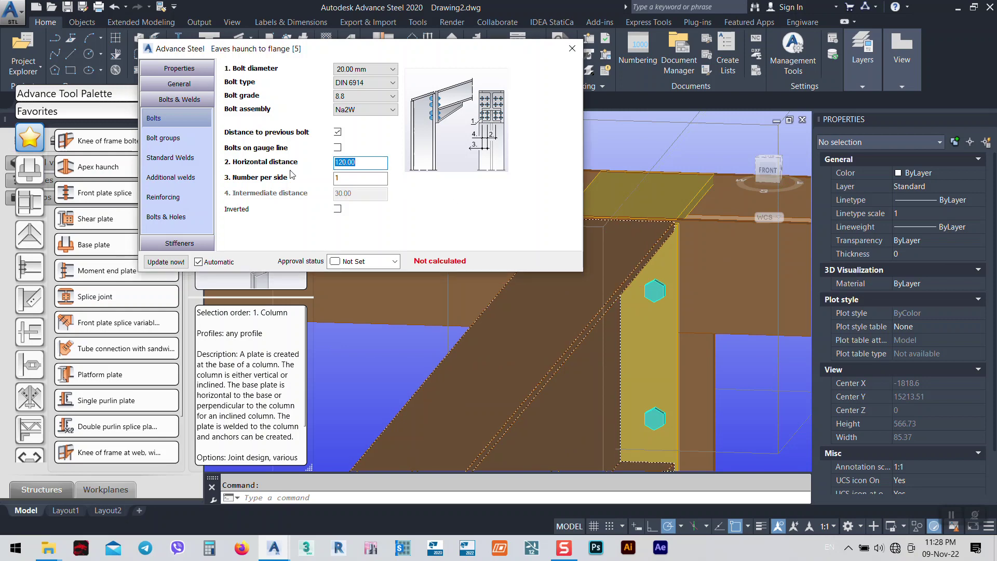
text(100)
key(Return)
- Set bolt group 1 of the haunch connection to a 50 mm start distance and an 80 mm intermediate distance
click(163, 138)
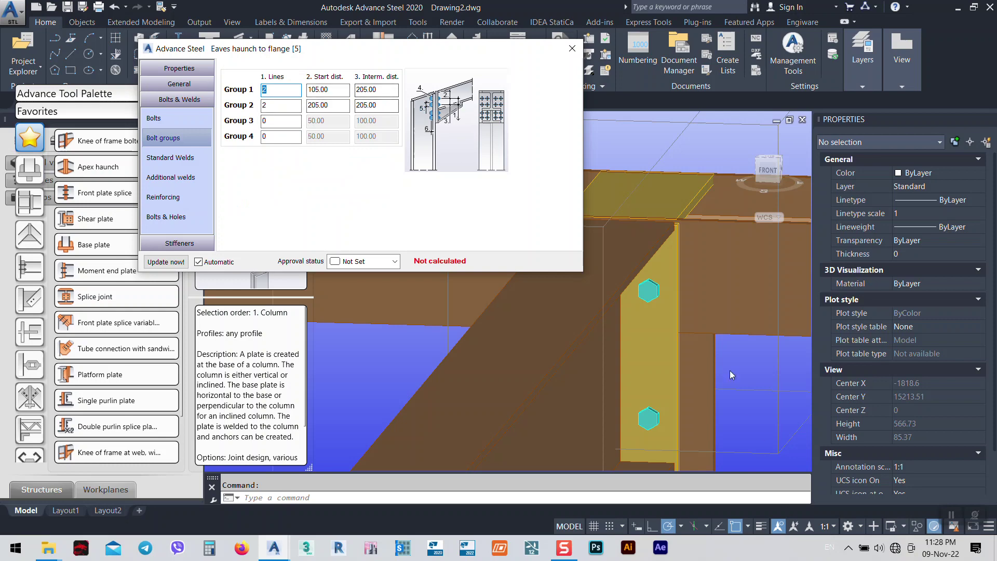
scroll(727, 296, down, 3)
scroll(759, 260, down, 3)
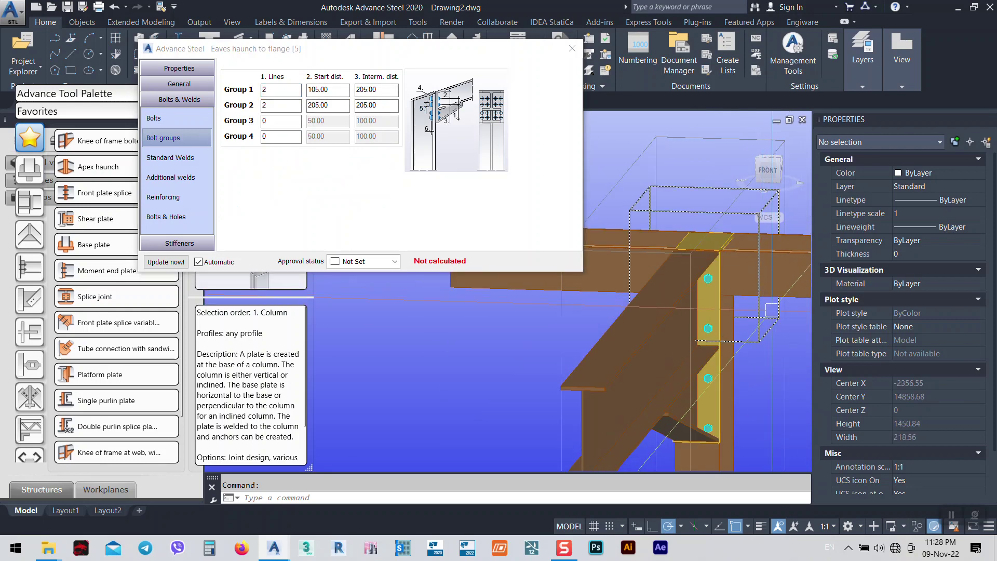
shift+middle_drag(771, 297, 642, 309)
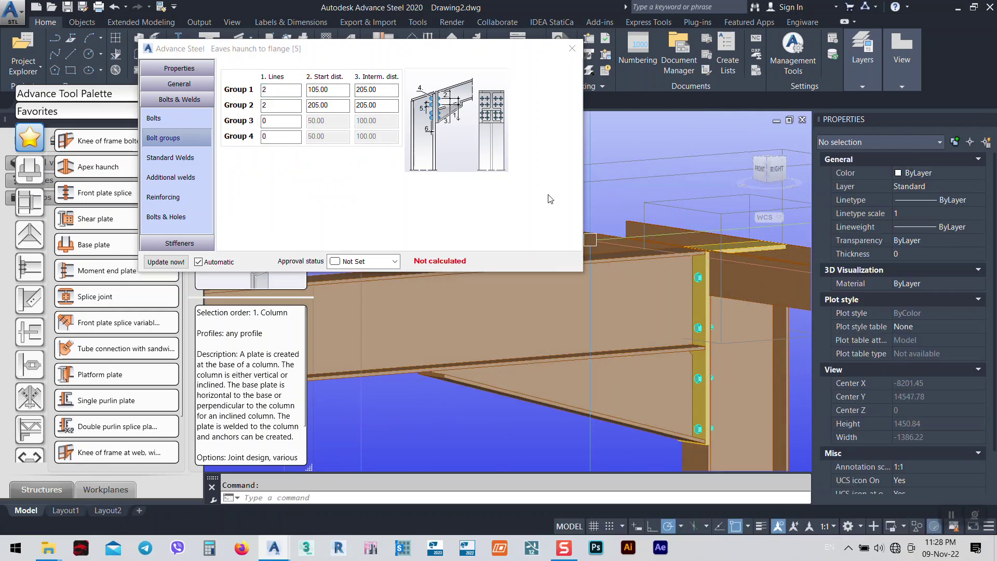
drag(339, 89, 250, 97)
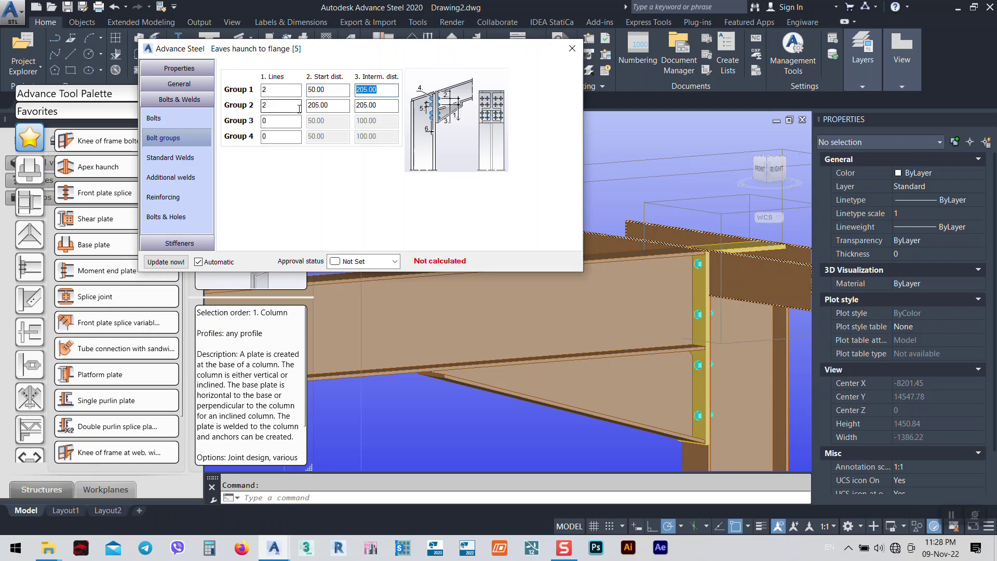
text(60)
key(Return)
scroll(734, 345, up, 5)
scroll(683, 312, down, 4)
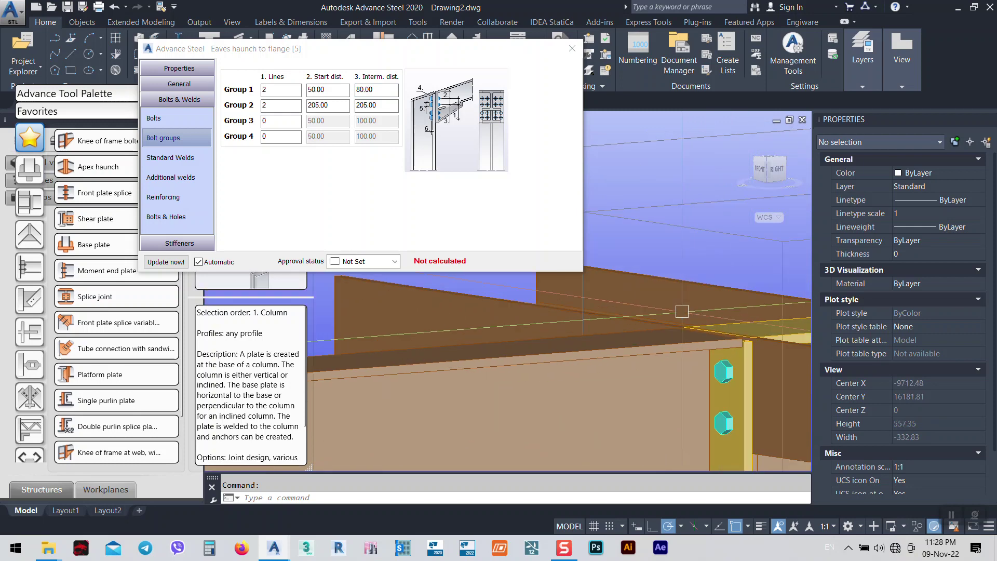
middle_drag(716, 385, 623, 304)
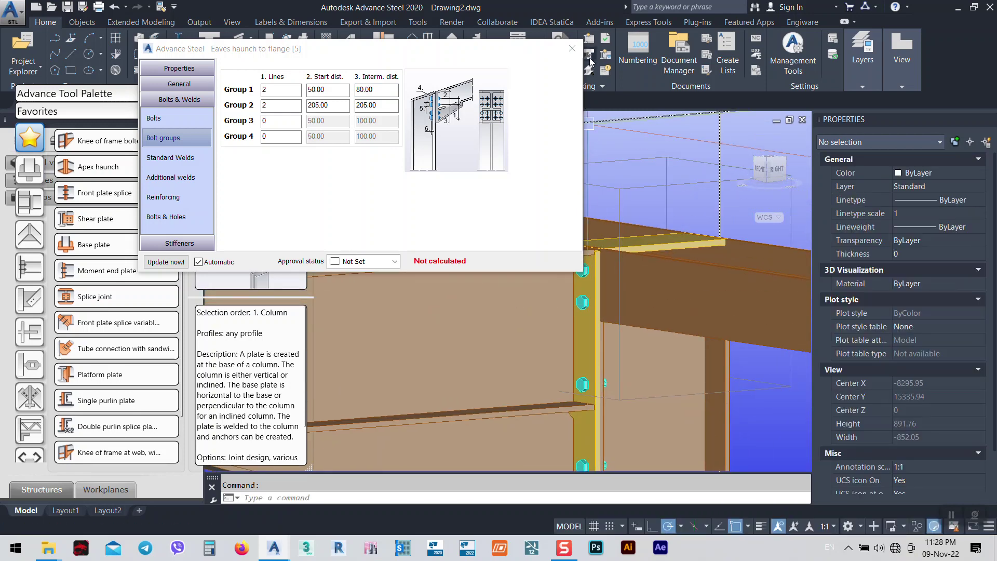
scroll(587, 274, up, 5)
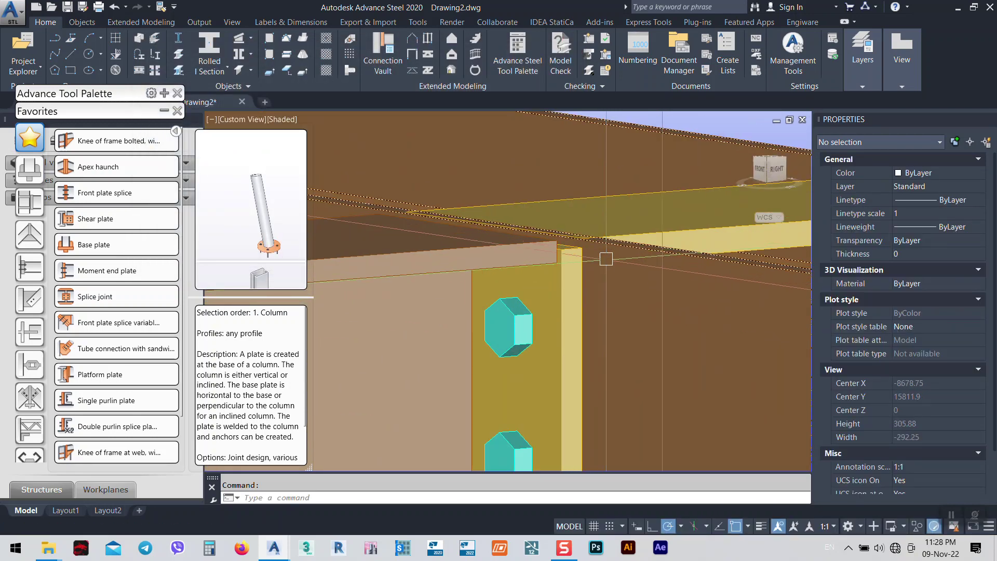
- Look up the cross beam's section dimensions in its advanced properties, checking the flange width
scroll(587, 274, down, 5)
double_click(676, 287)
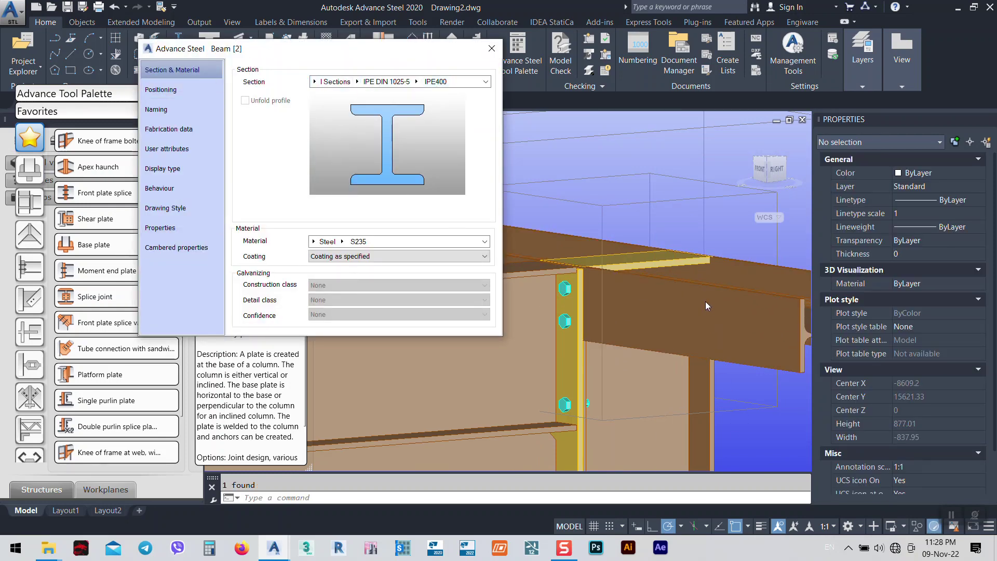
click(181, 229)
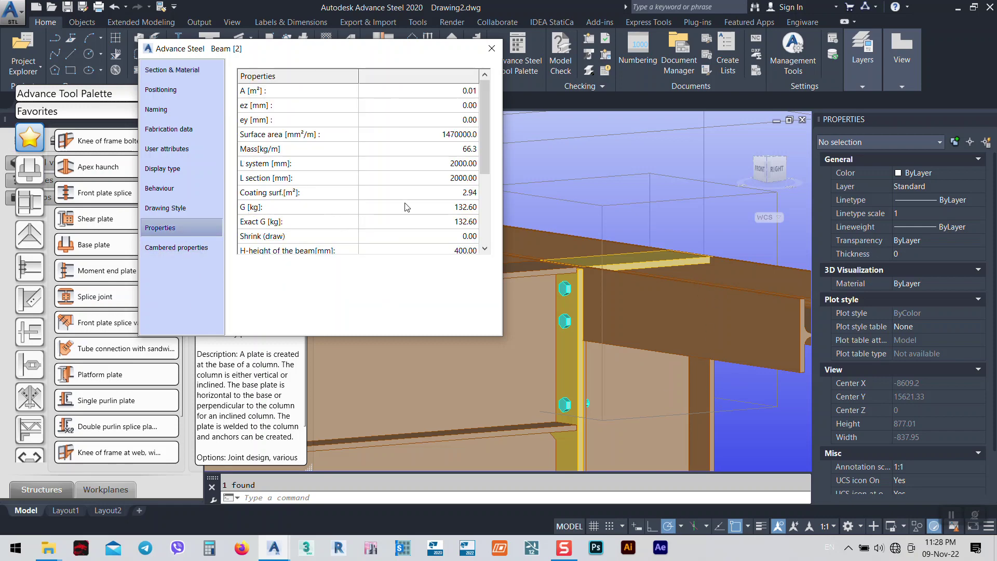
scroll(429, 166, down, 2)
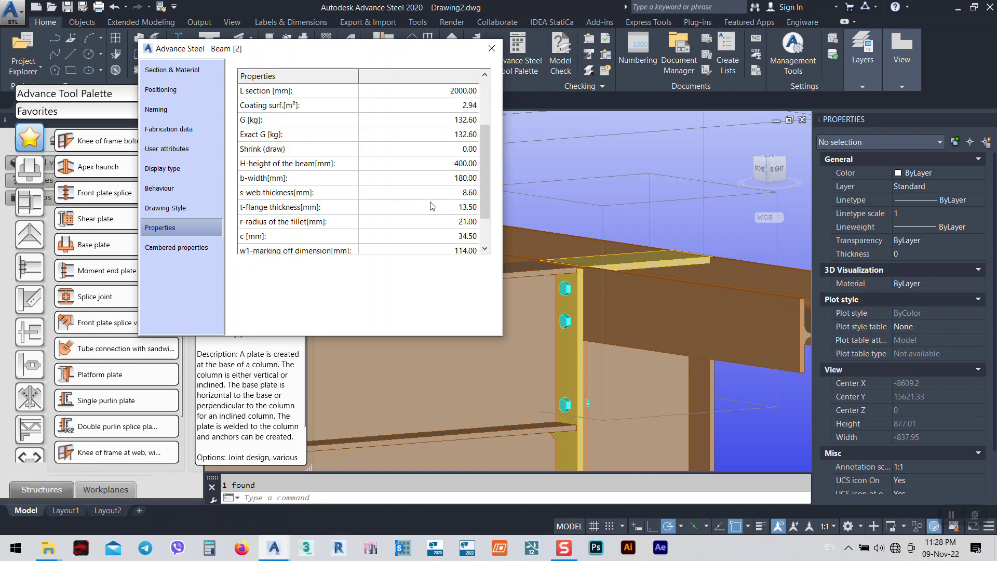
click(444, 177)
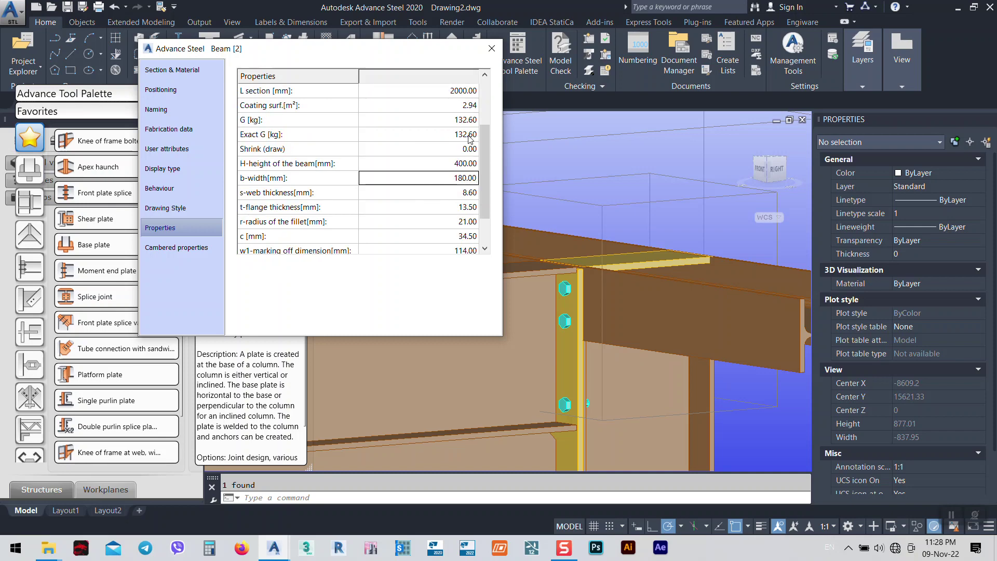
click(491, 52)
scroll(581, 312, down, 3)
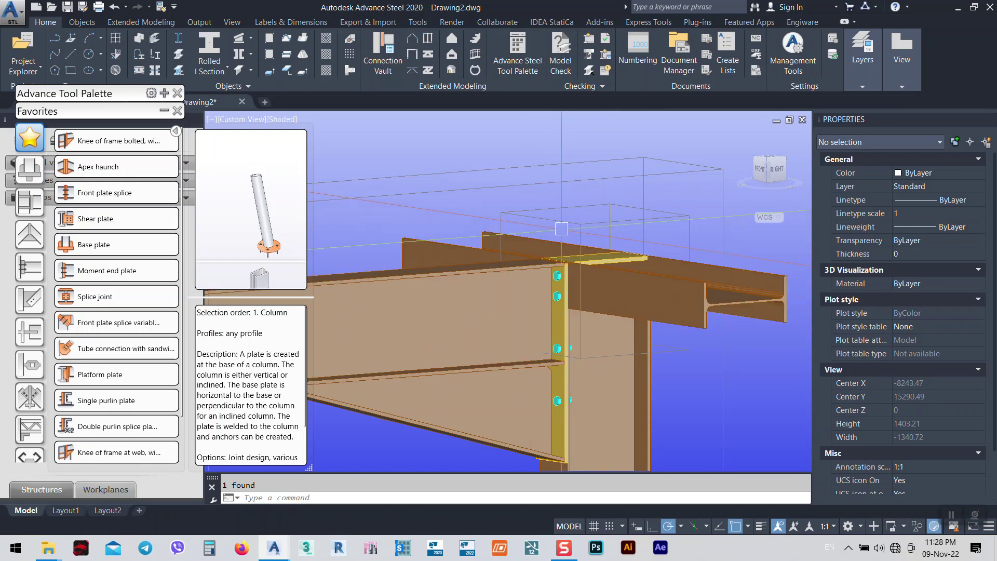
double_click(563, 222)
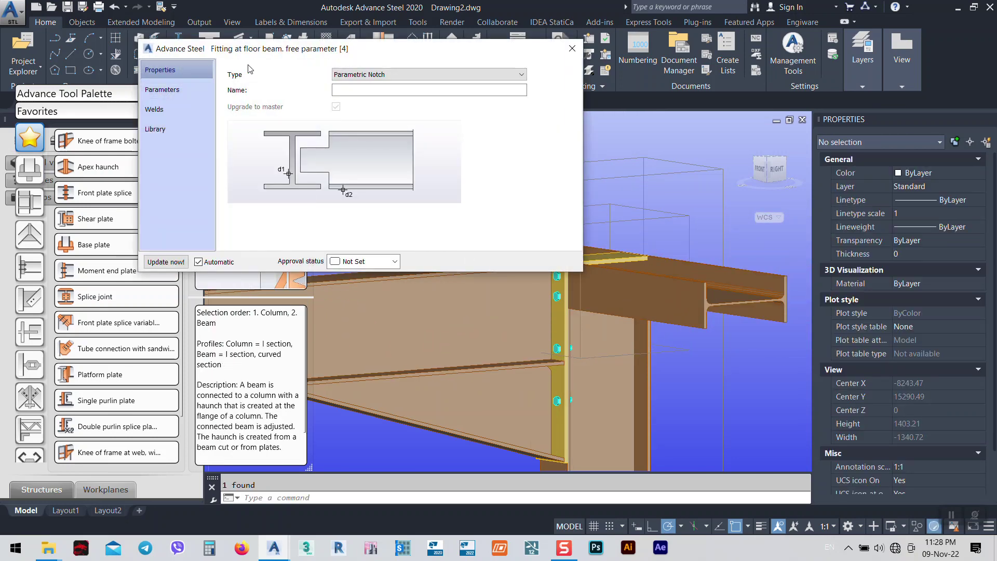
click(572, 48)
- Reopen the eaves haunch connection's joint properties through one of its bolts and move the dialog clear of the model
scroll(568, 298, up, 5)
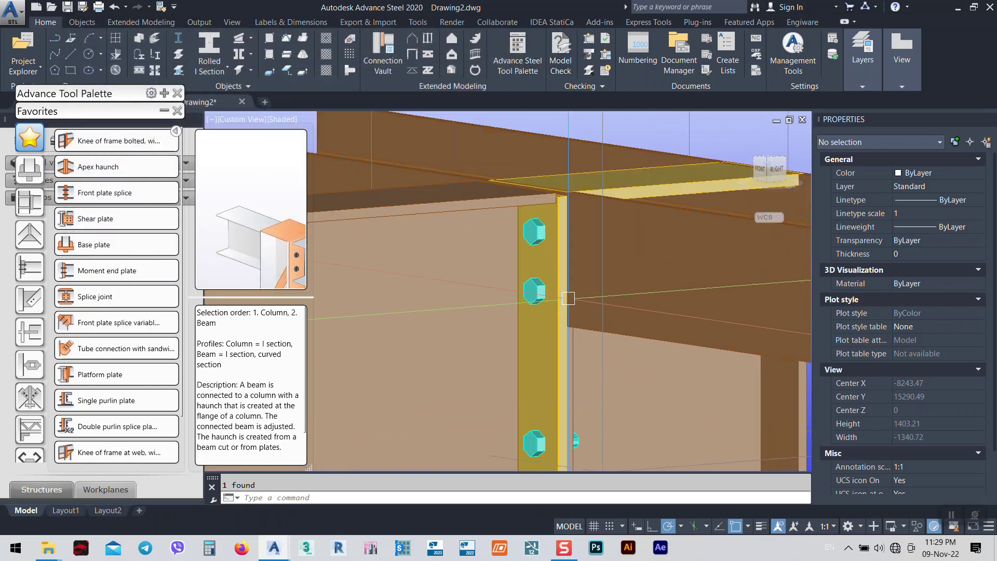
click(535, 290)
scroll(535, 293, down, 5)
right_click(467, 171)
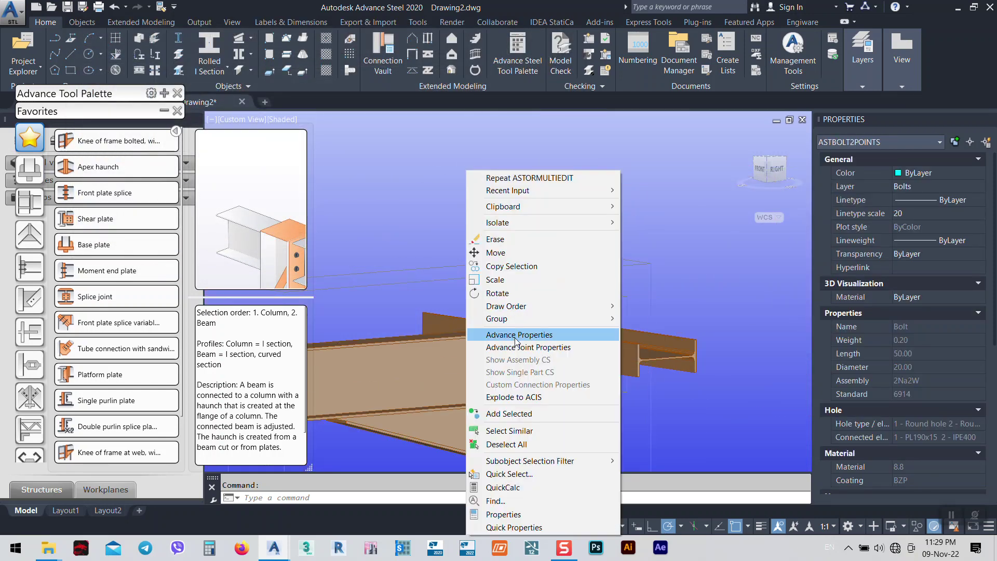
click(517, 347)
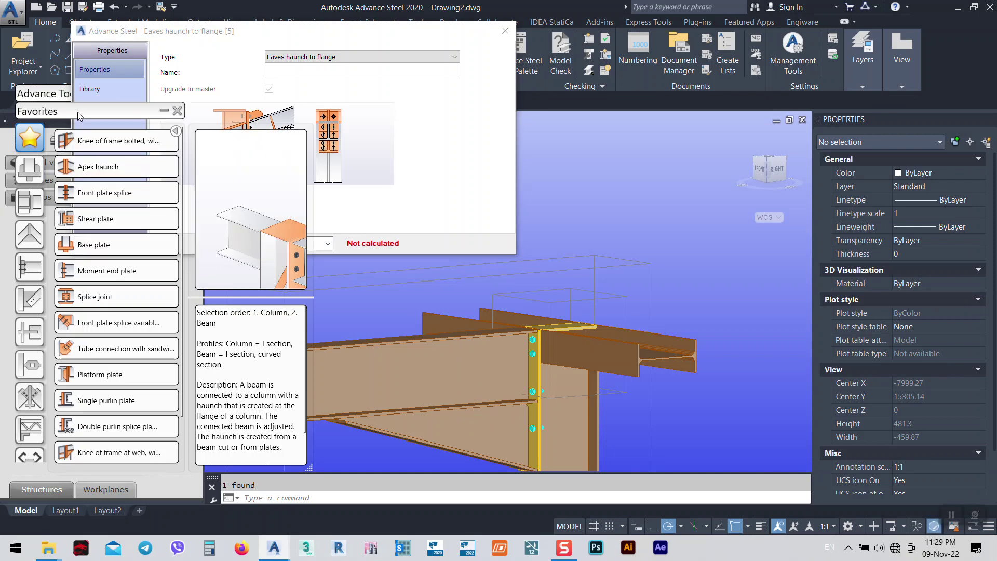
drag(202, 37, 148, 42)
- Set the haunch end plate's top projection to 0 mm and check the plate's upper and lower edges
click(63, 199)
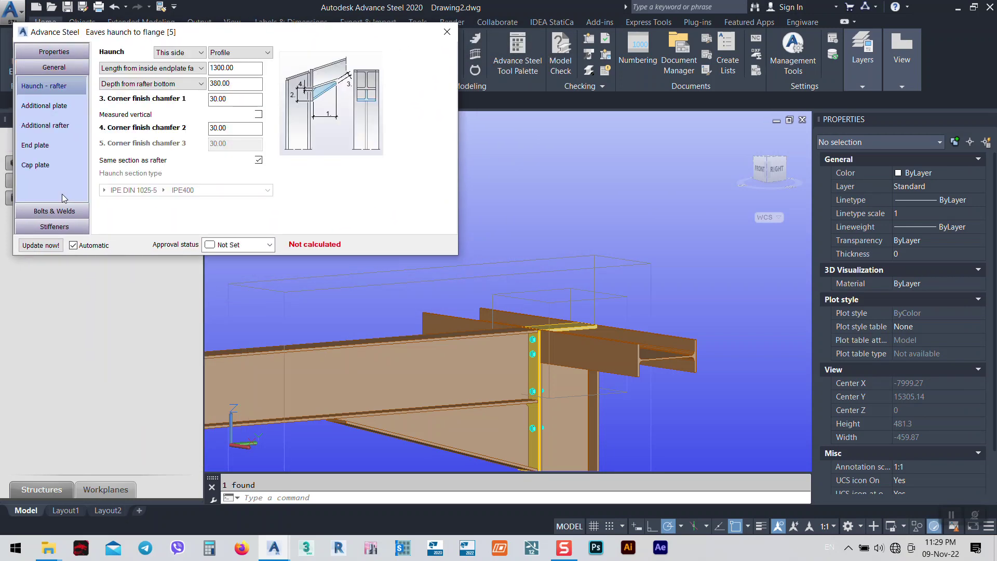
click(47, 147)
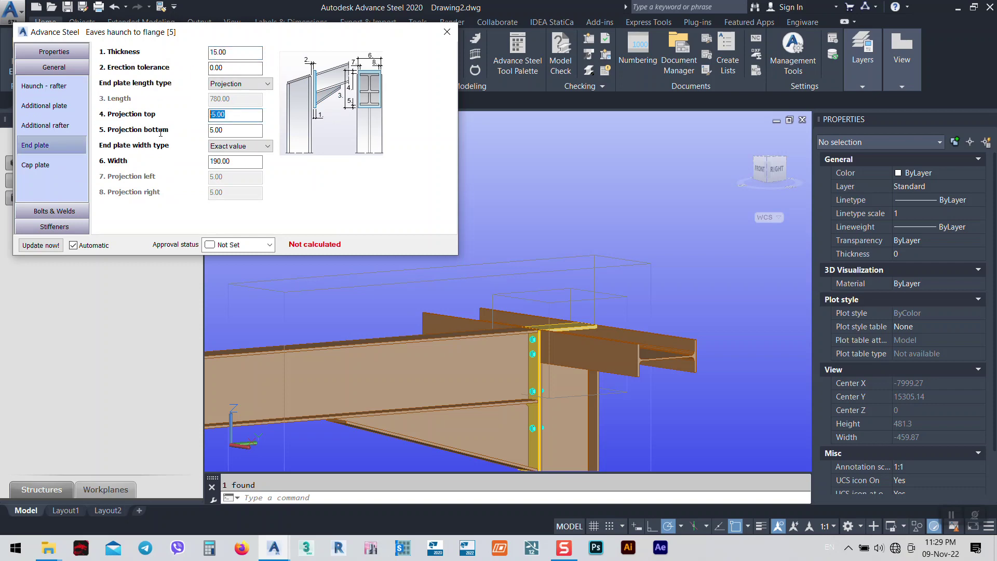
scroll(522, 328, up, 5)
scroll(687, 403, up, 4)
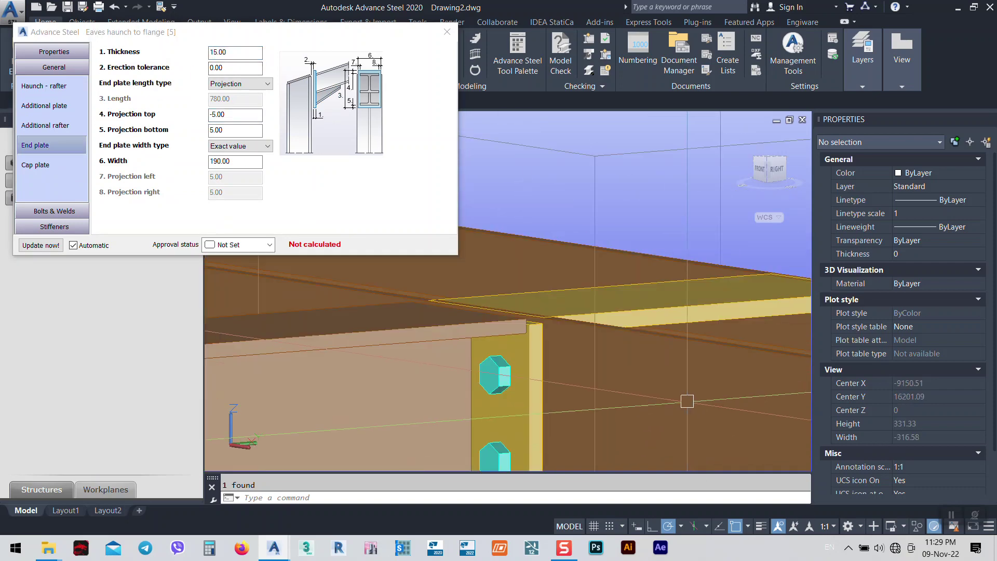
middle_drag(413, 308, 457, 319)
click(231, 115)
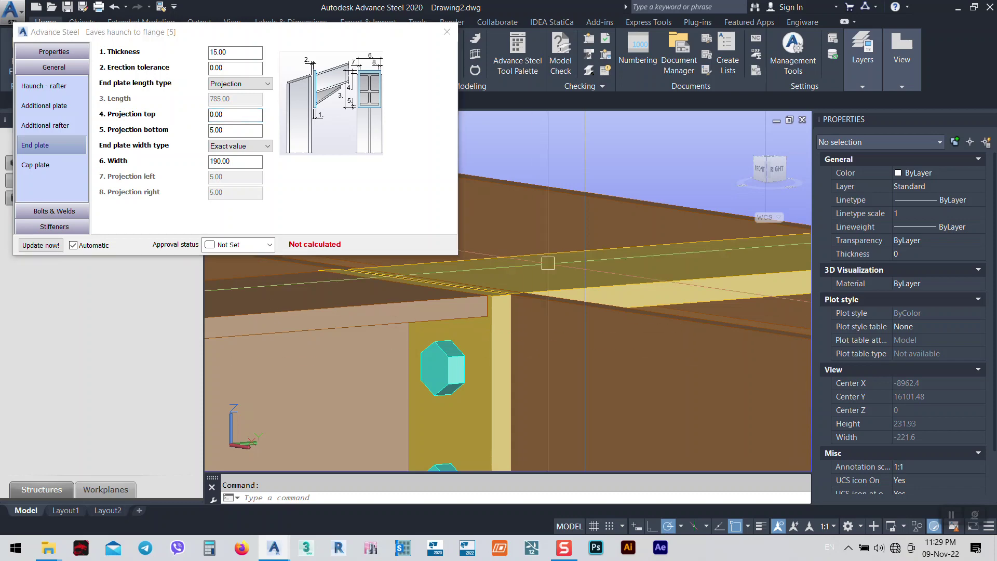
scroll(575, 281, down, 4)
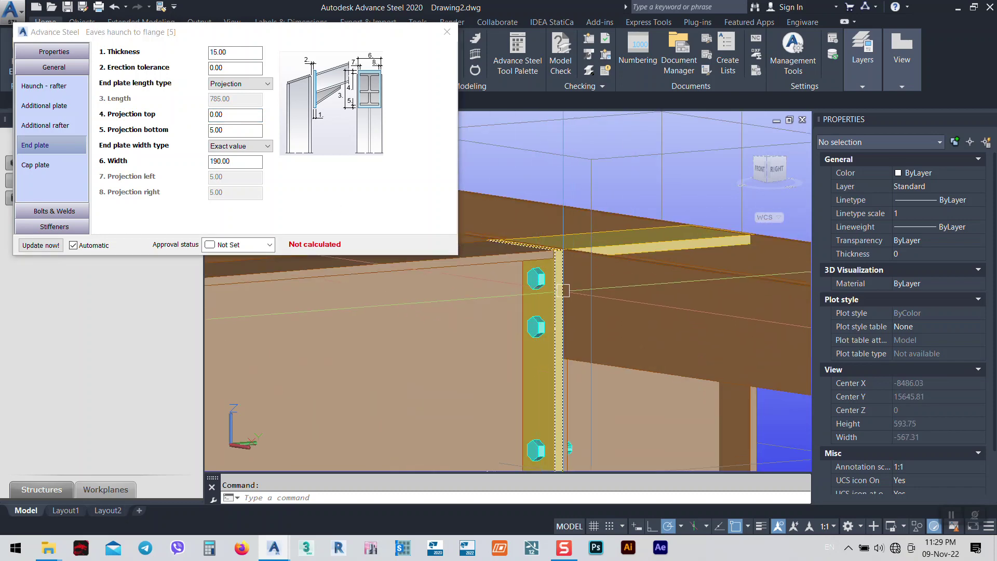
scroll(575, 280, up, 2)
scroll(590, 299, down, 4)
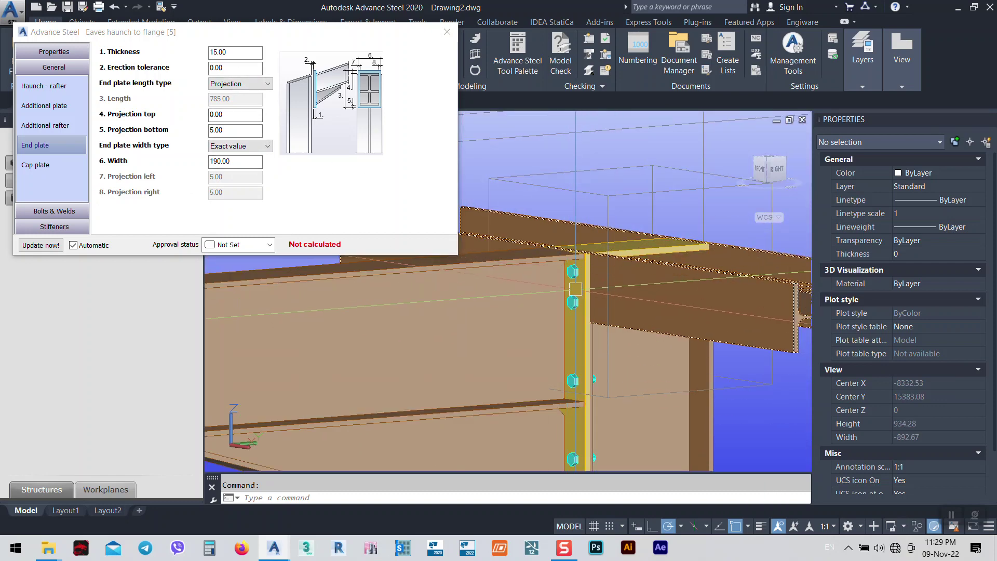
mouse_move(575, 289)
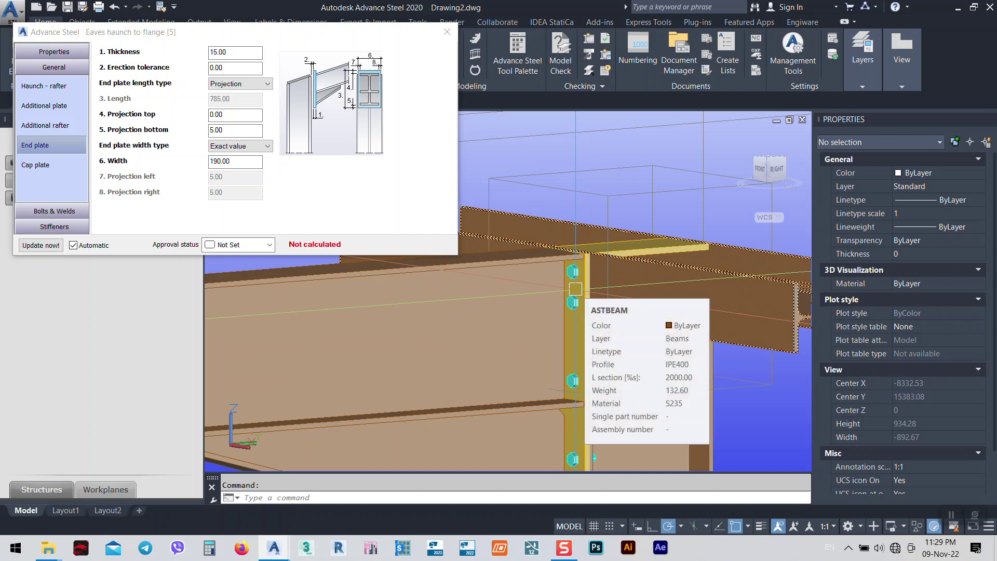
scroll(643, 210, down, 1)
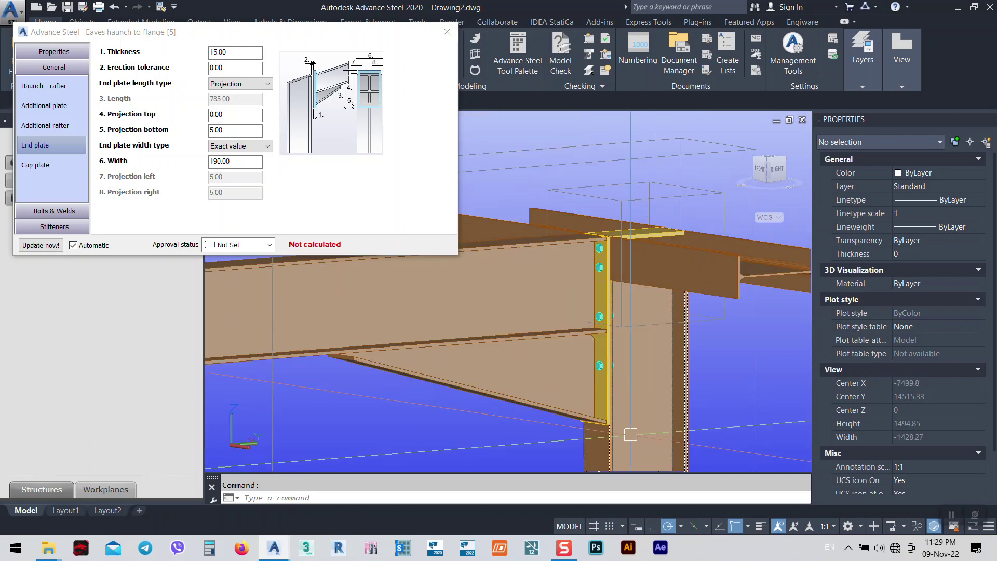
scroll(630, 434, up, 6)
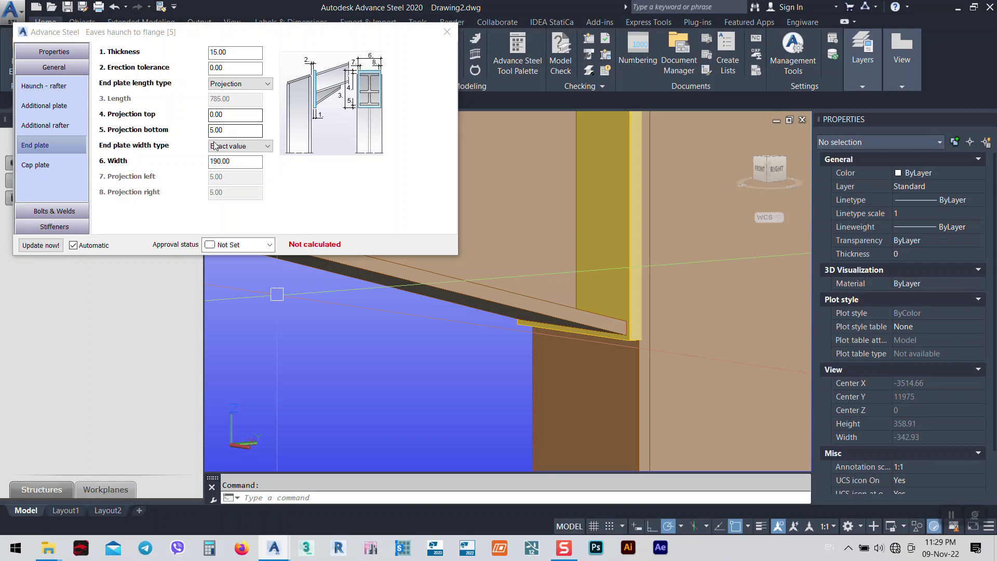
- Reopen the haunch connection's bolt group settings, and in the Calculator add 80 and 50, subtracting 50 from the sum
click(53, 212)
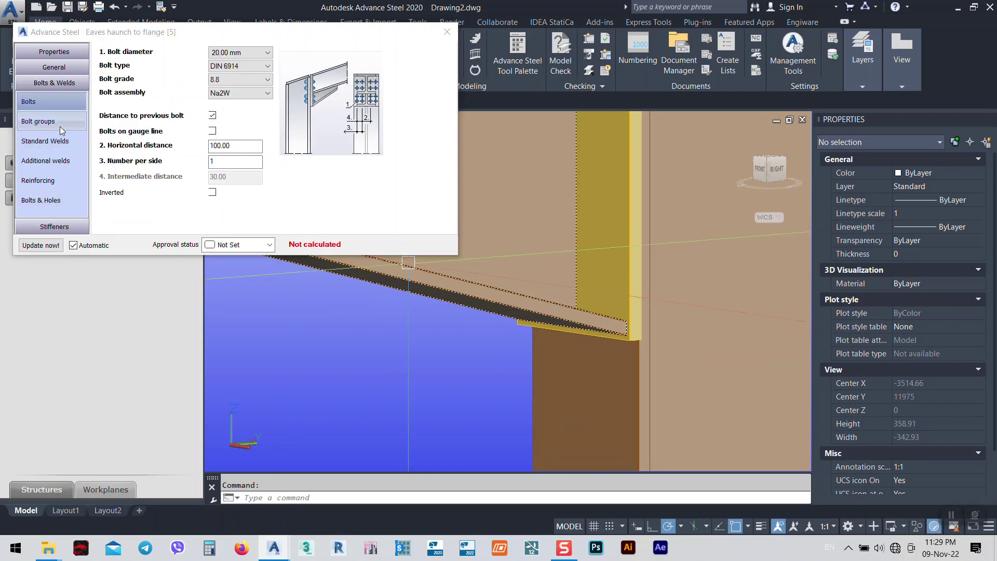
click(38, 121)
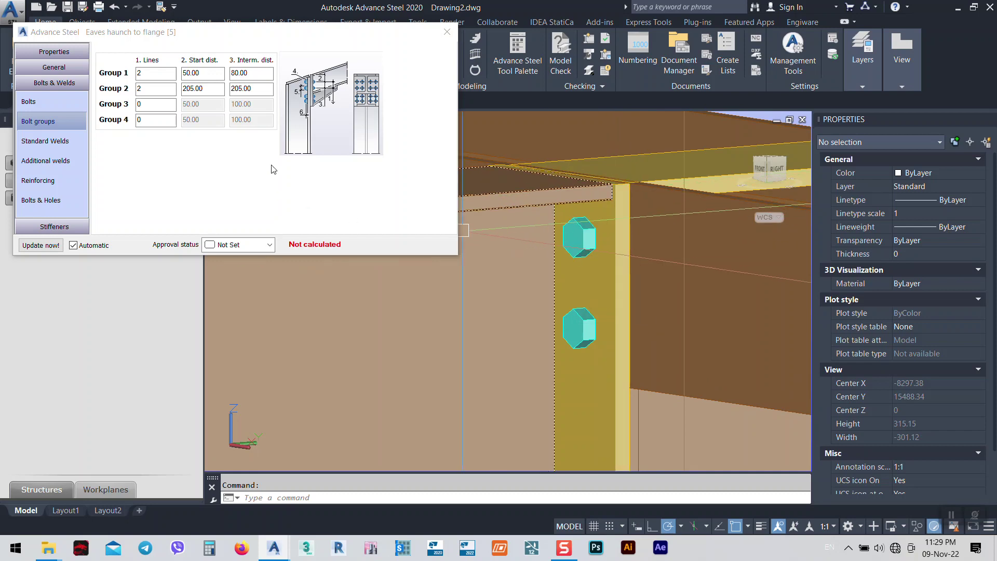
click(213, 552)
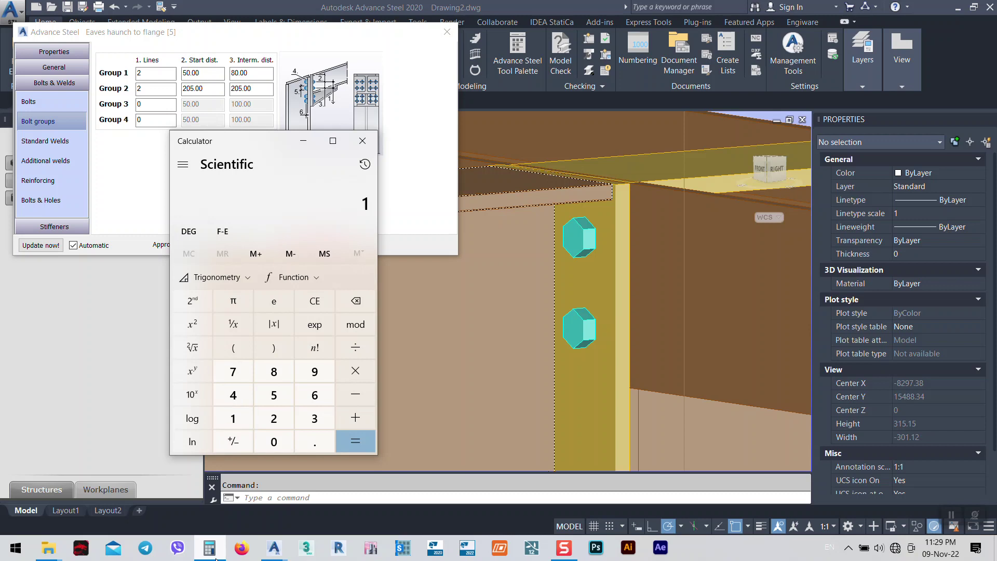
text(80-50)
key(Return)
text(- )
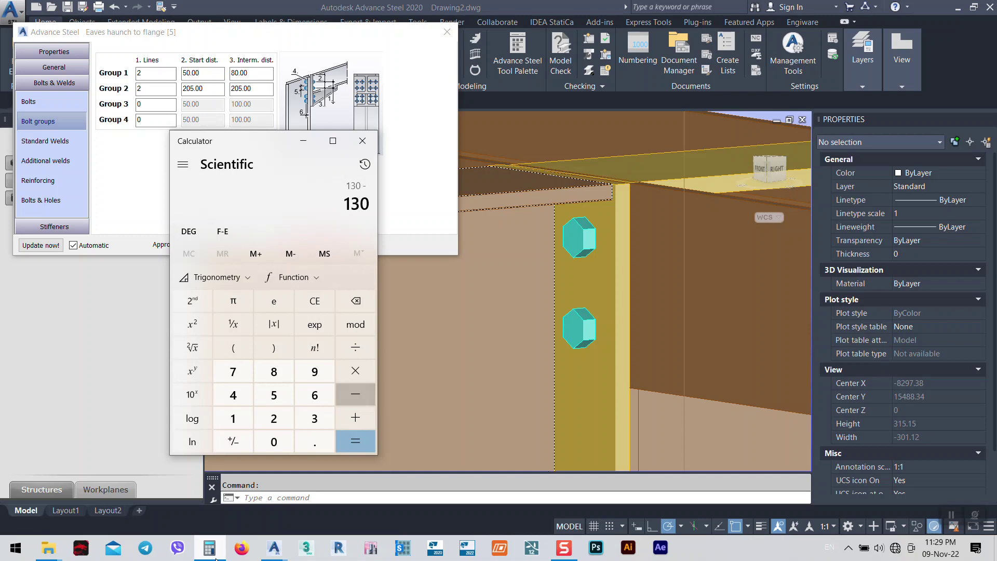
text(50)
key(Return)
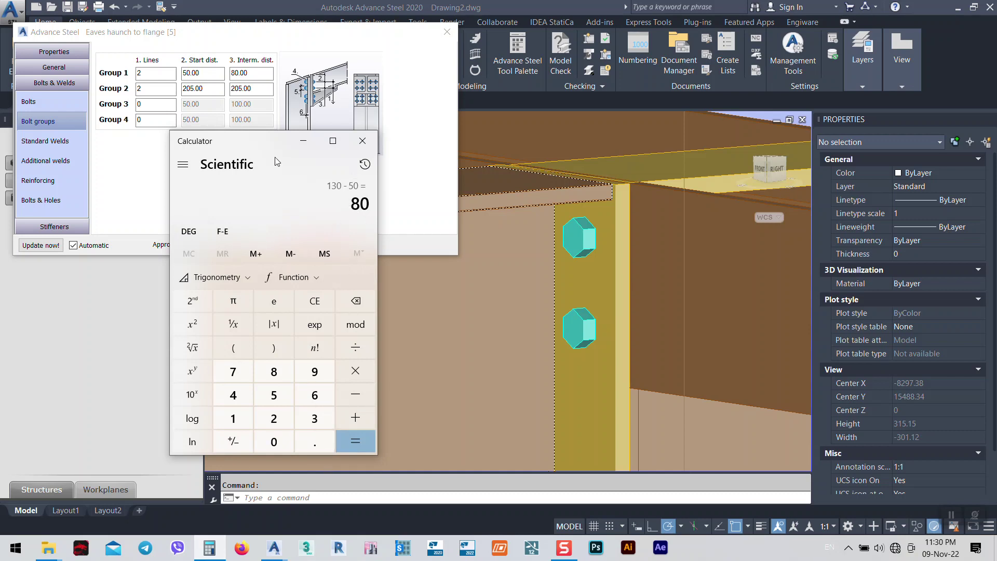
drag(251, 143, 197, 207)
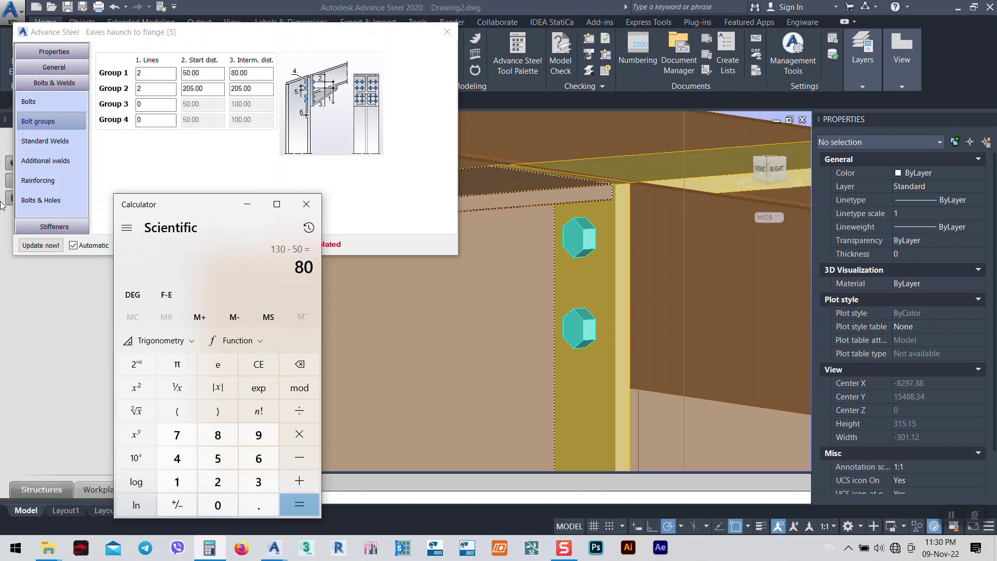
- Set bolt group 2's start distance to 80 mm in the haunch connection
click(372, 176)
scroll(643, 204, down, 6)
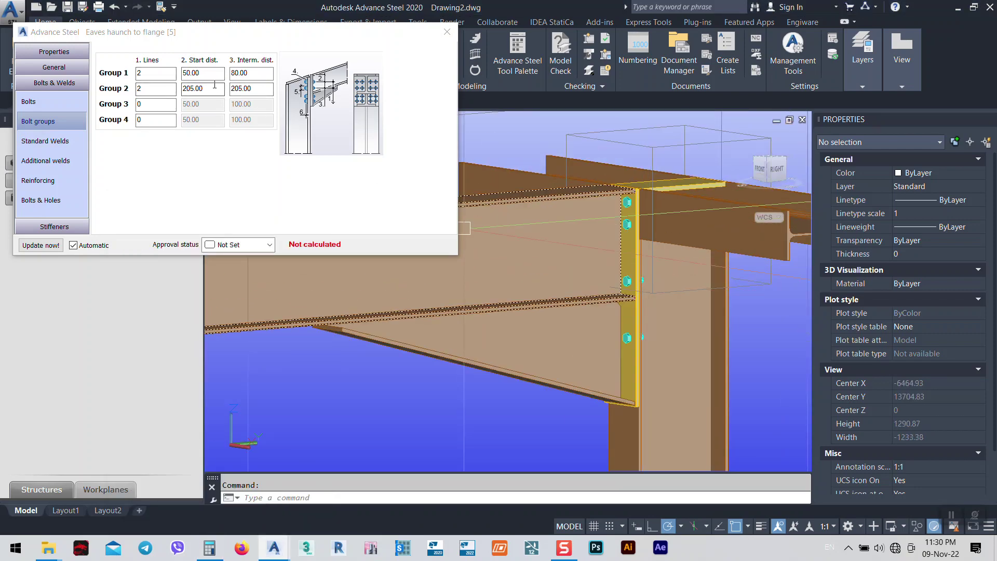
drag(210, 89, 156, 94)
text(80)
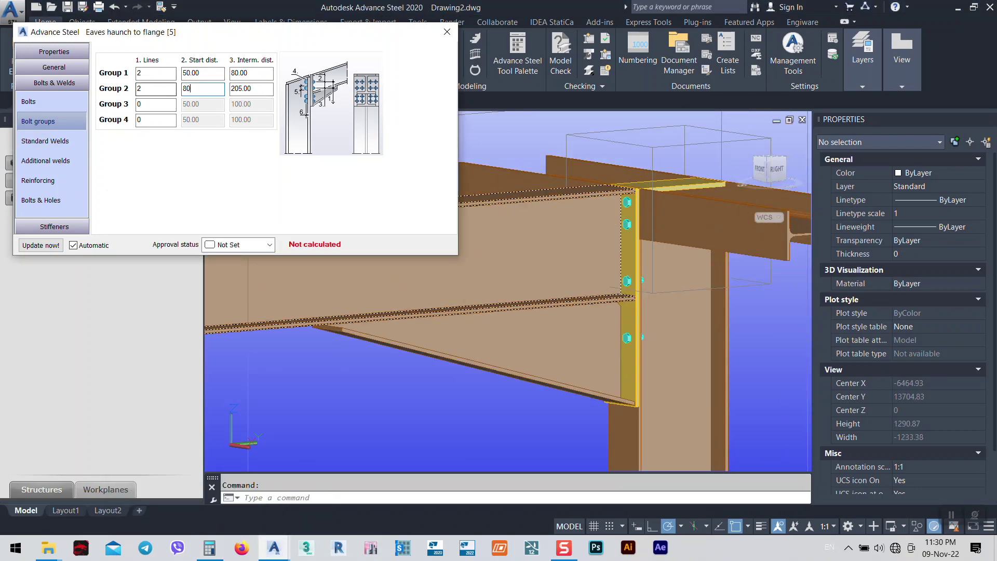
key(Return)
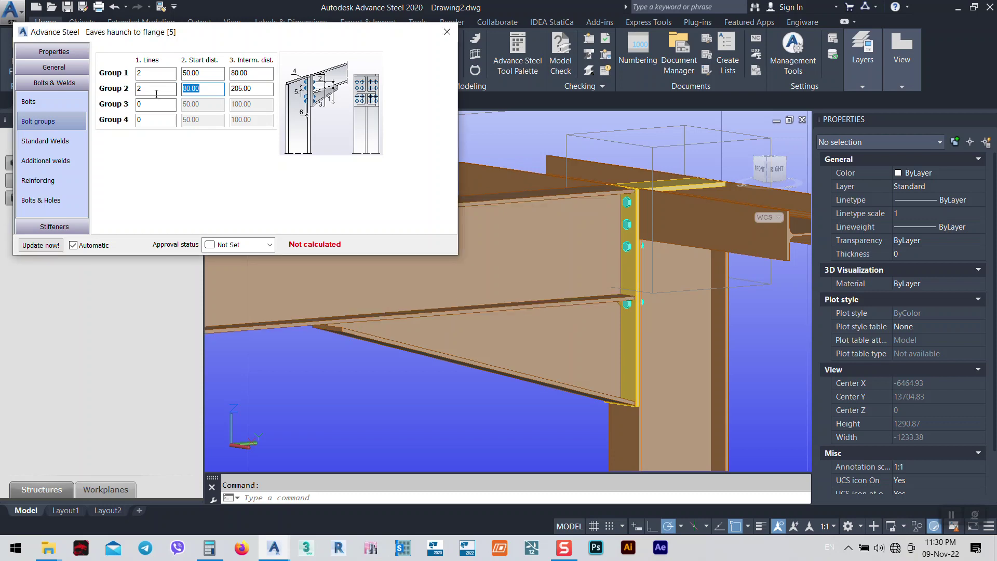
click(156, 93)
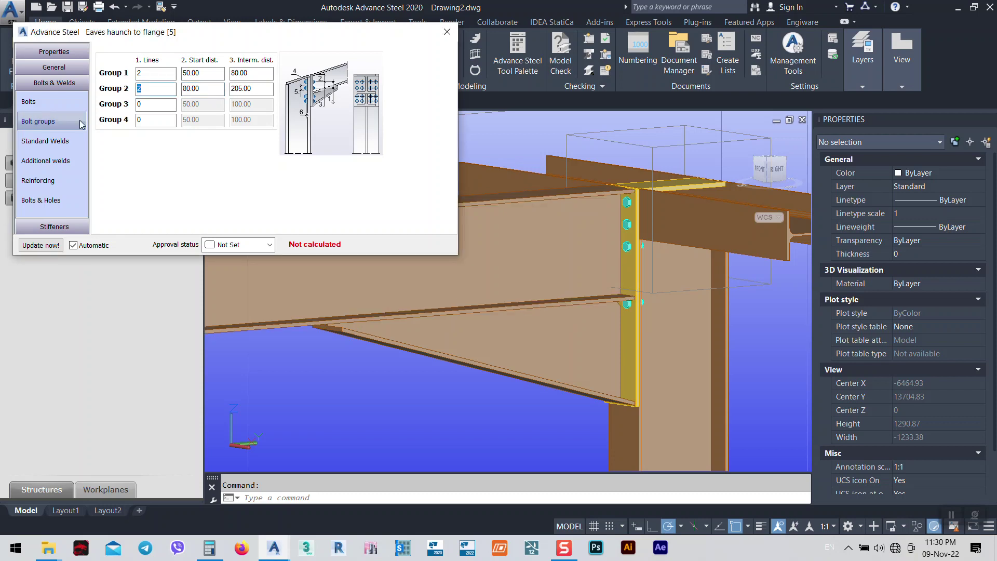
- Try bolt group 2 of the haunch connection with 4 lines and an 80 mm intermediate distance
text(4)
key(Return)
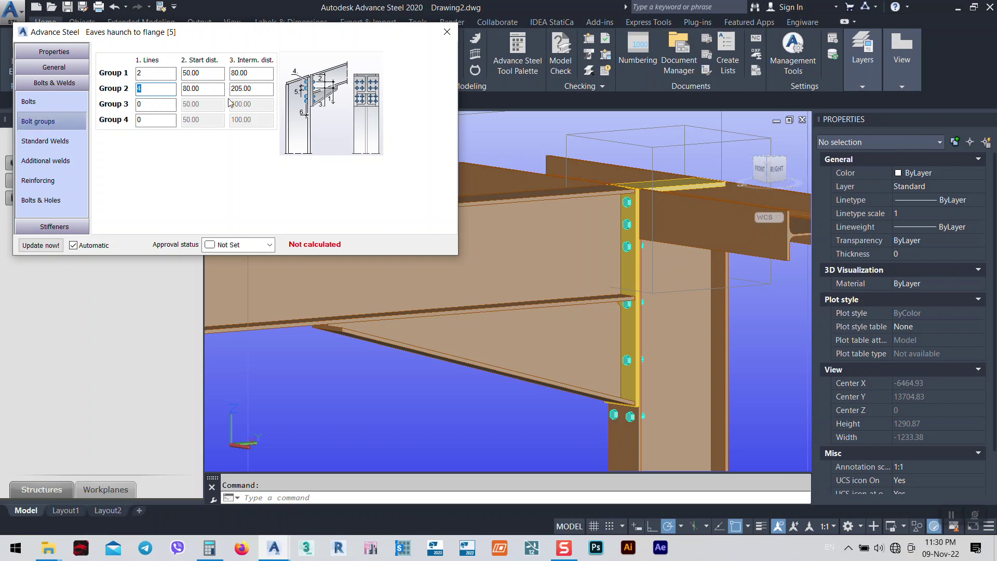
click(267, 89)
double_click(267, 89)
text(1)
key(Return)
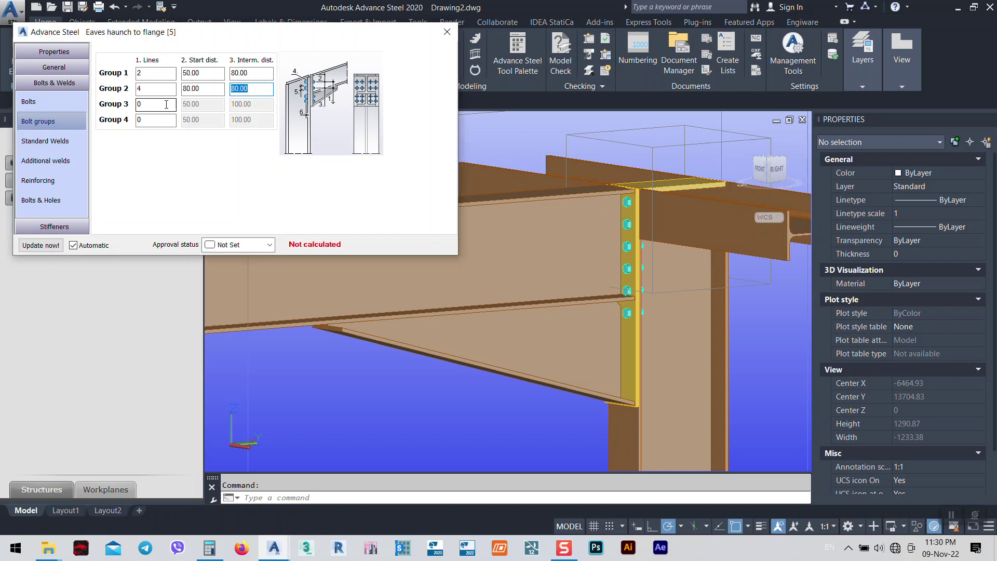
- Set bolt group 2 to 5 lines with a 120 mm intermediate distance and close the haunch connection's properties
key(Return)
double_click(139, 88)
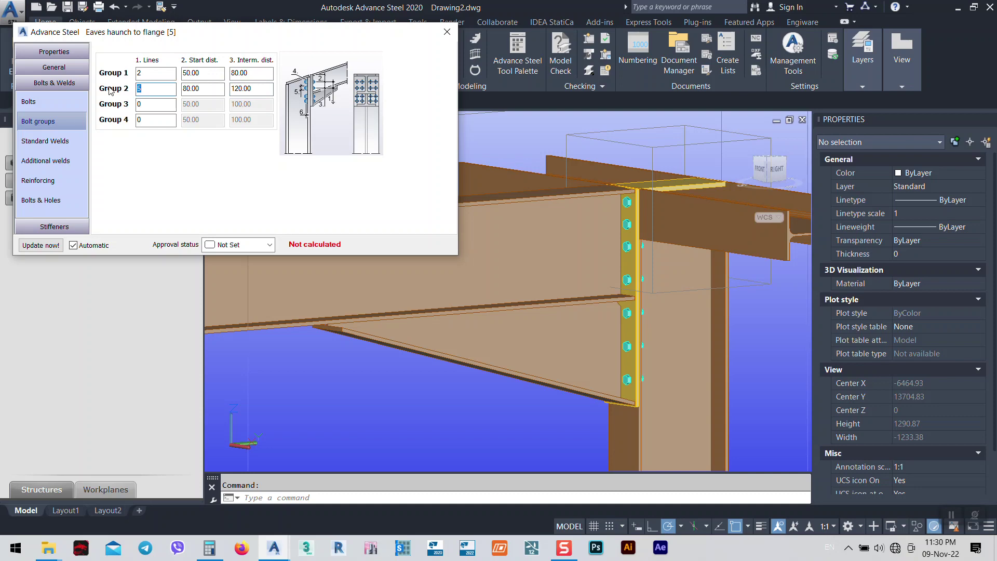
middle_drag(552, 190, 579, 164)
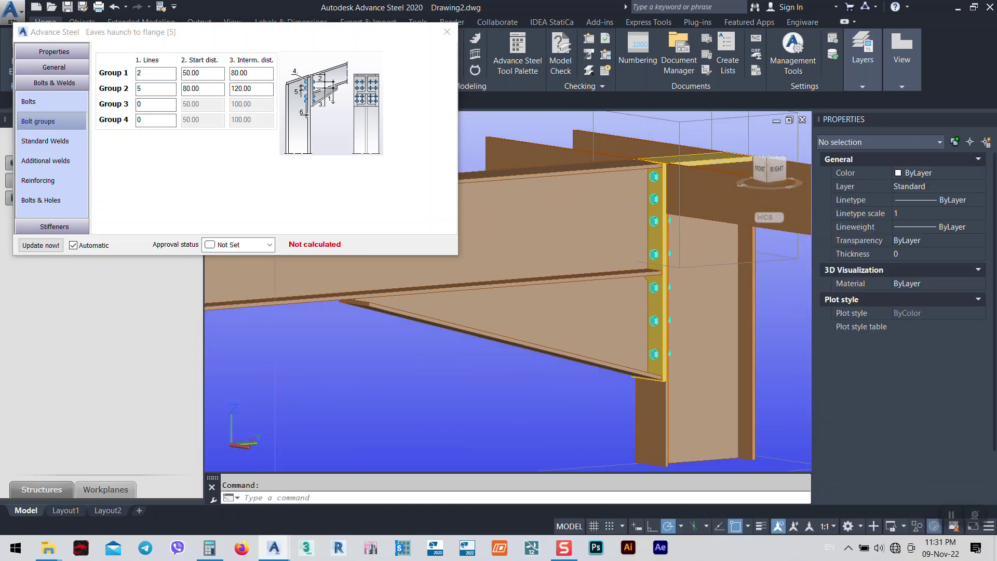
click(446, 32)
- Show the joint in the front view and align the UCS to that view
click(592, 383)
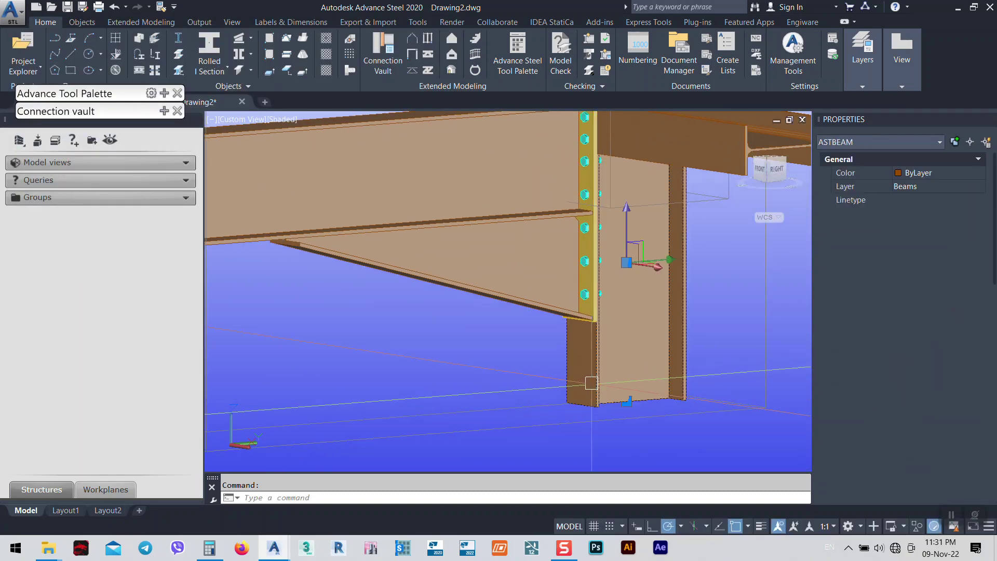
scroll(612, 390, down, 5)
shift+middle_drag(625, 387, 685, 382)
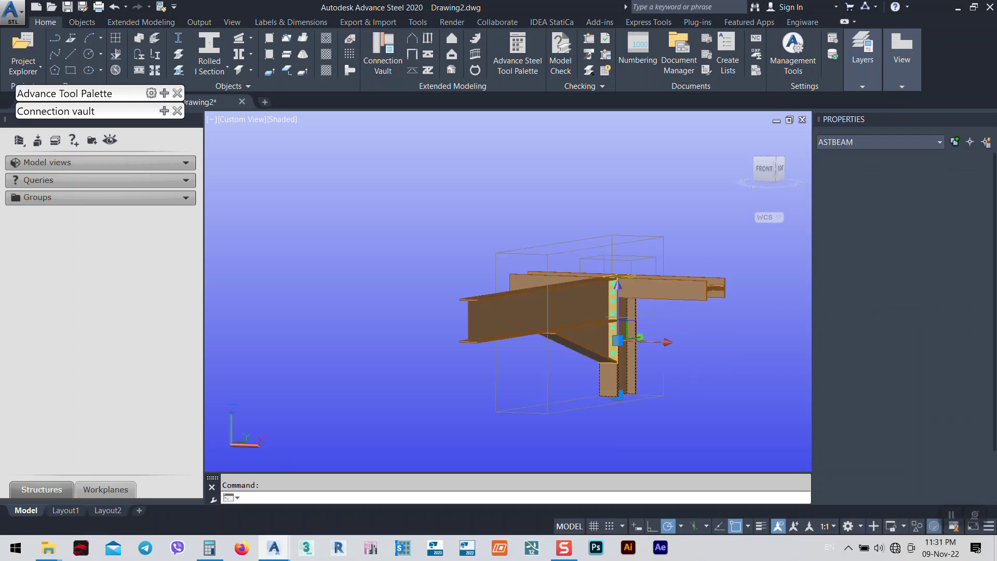
scroll(639, 334, up, 6)
shift+middle_drag(640, 333, 608, 356)
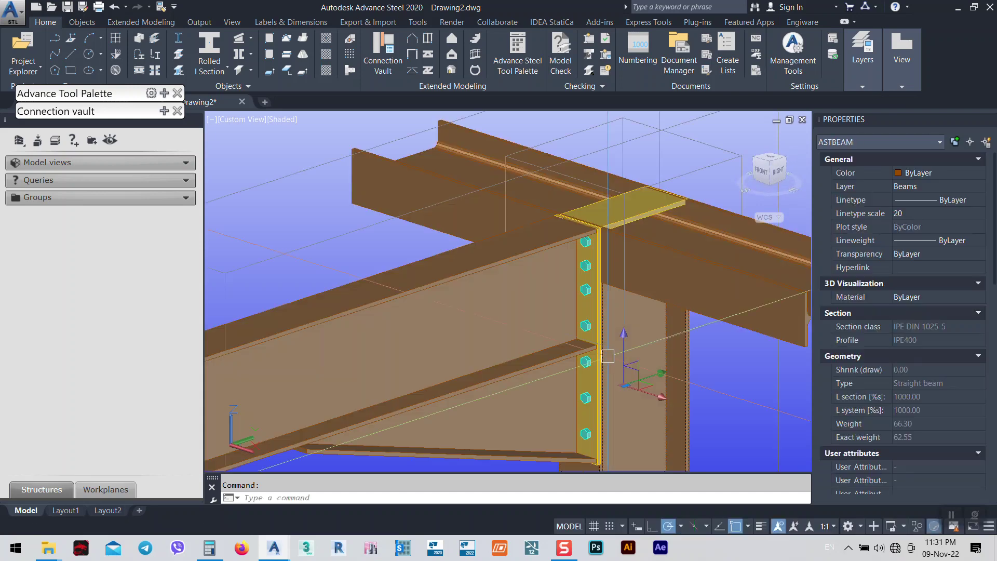
click(761, 172)
scroll(544, 225, down, 3)
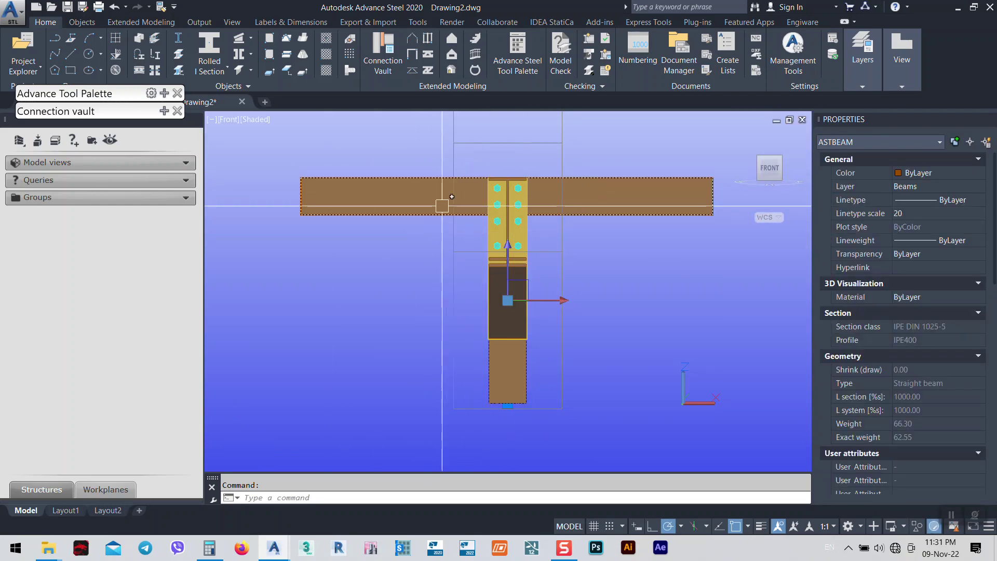
mouse_move(449, 207)
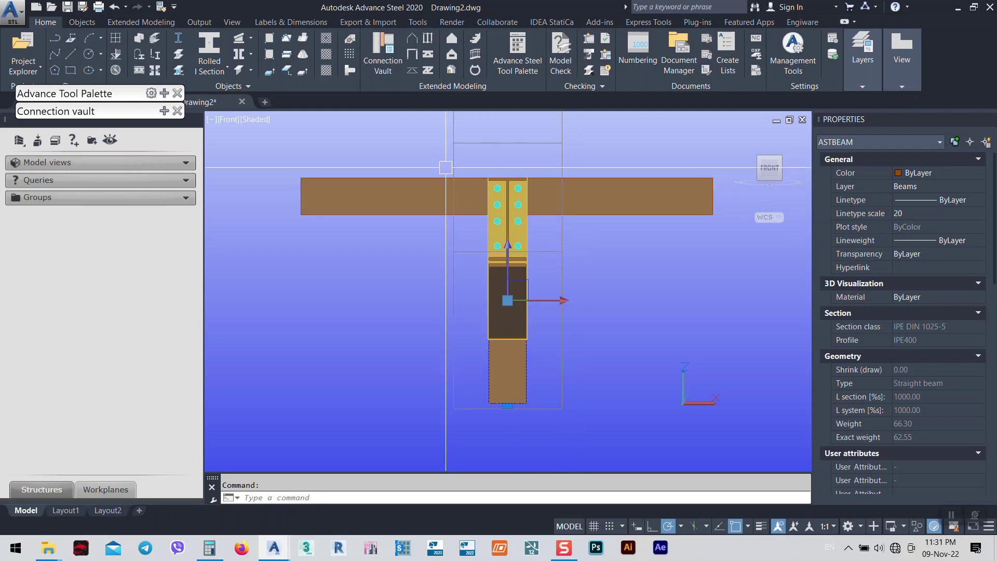
click(164, 93)
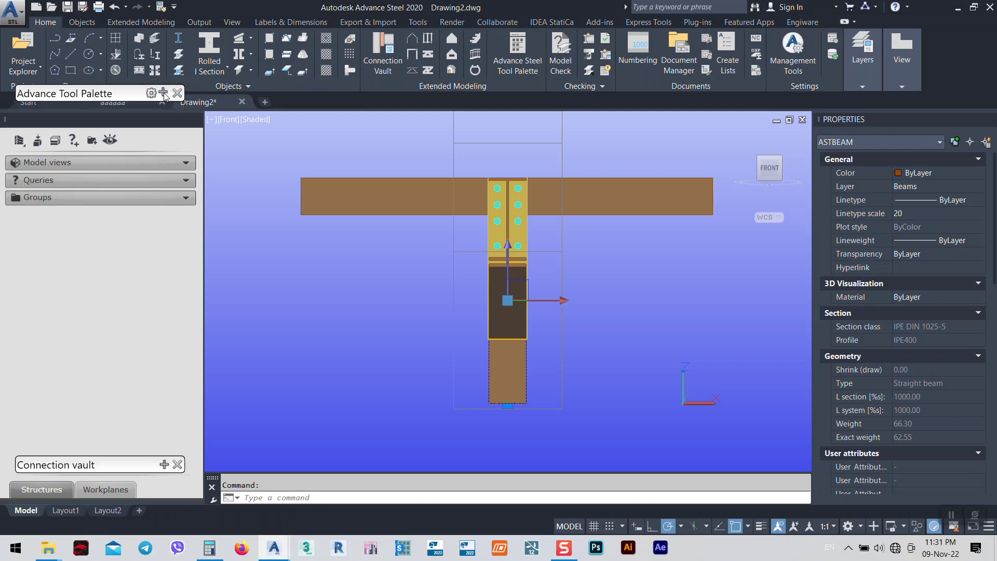
click(30, 218)
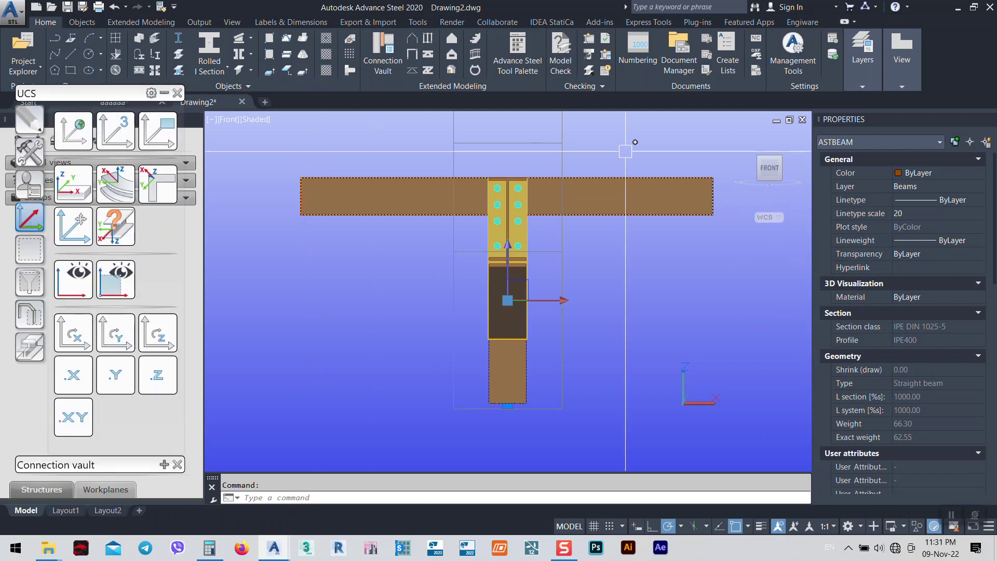
click(166, 136)
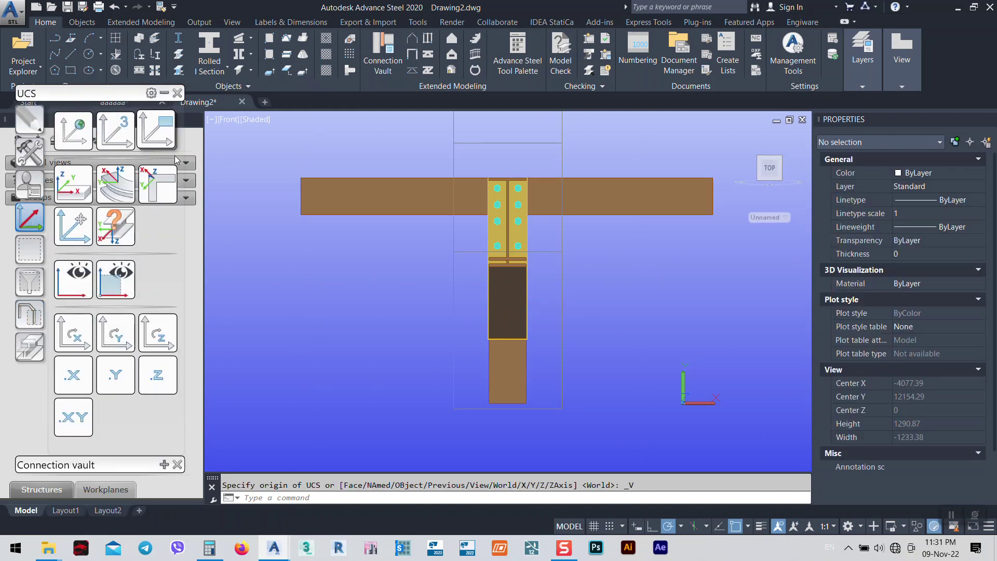
- Display the front view of the joint in the 2D Wireframe visual style
click(248, 121)
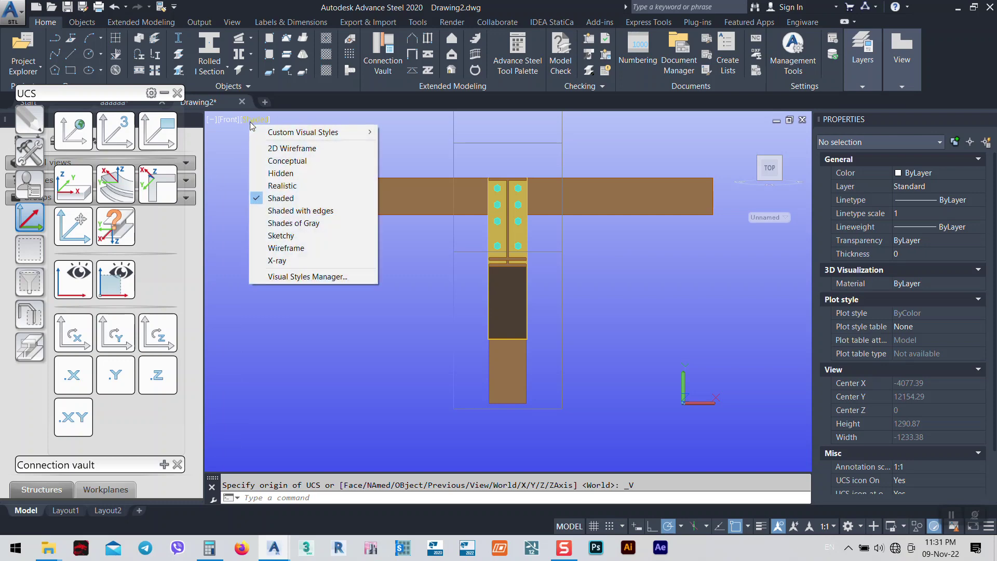
click(276, 149)
scroll(519, 223, up, 3)
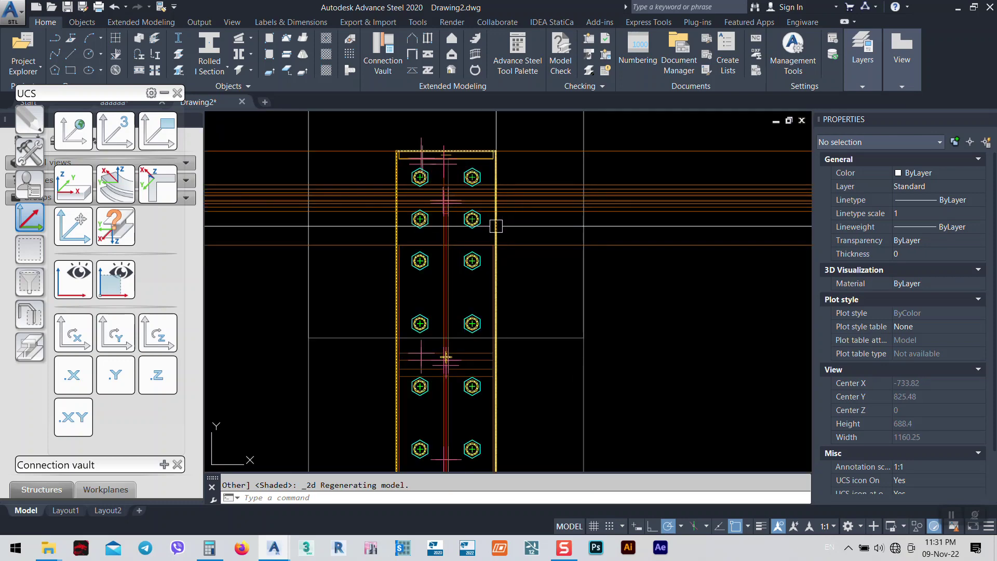
click(496, 223)
scroll(623, 244, down, 5)
key(Escape)
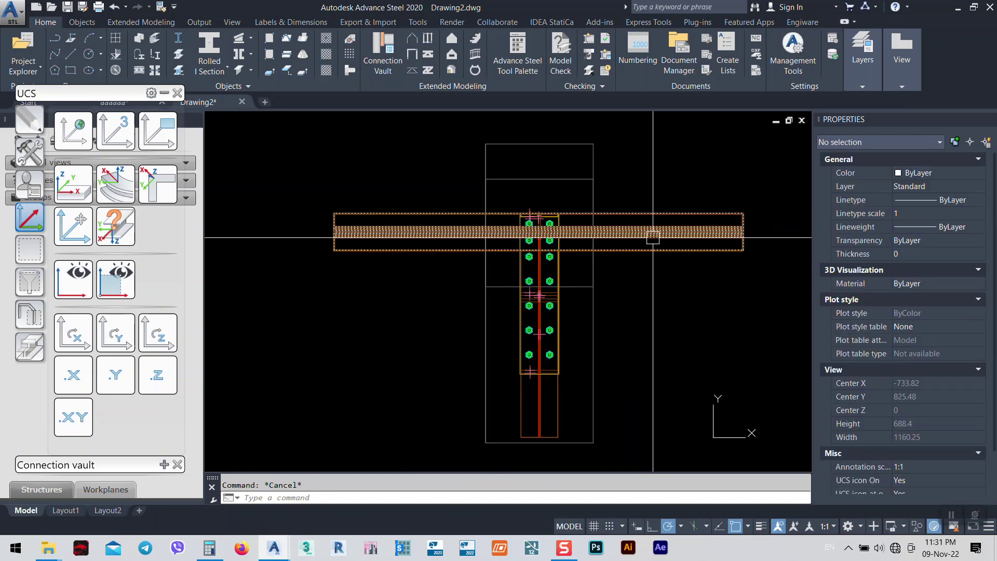
- Set the horizontal IPE400 cross beam's display type to Standard and close its properties
double_click(641, 228)
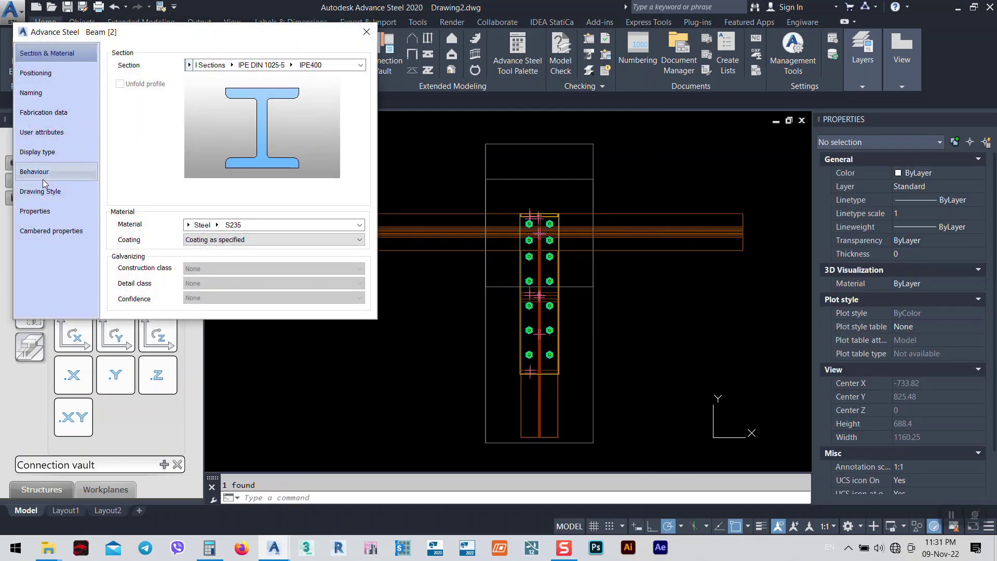
click(36, 152)
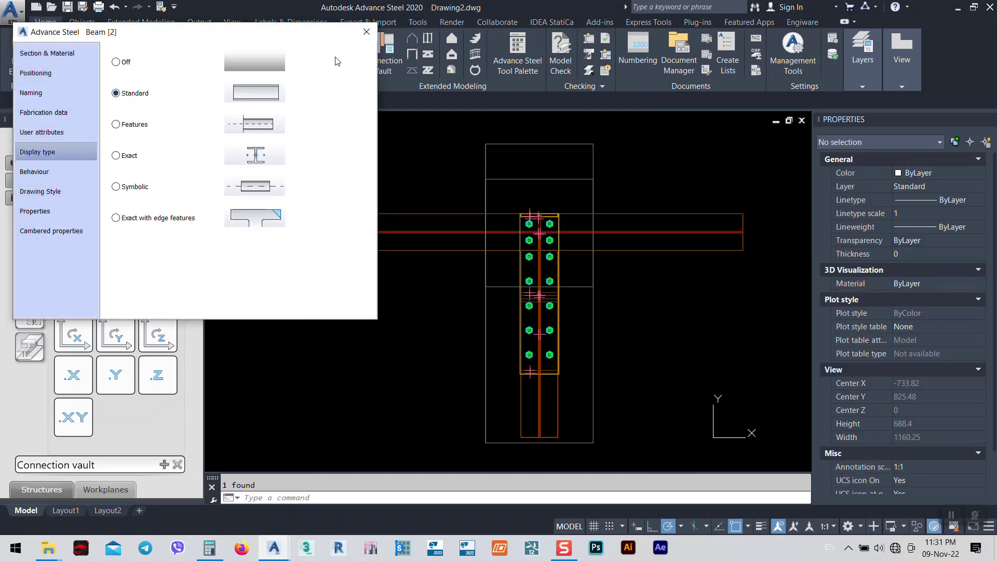
click(366, 32)
- Bolt the end plate to the cross beam with a rectangular pattern from the second-row left bolt centre to the first-row right bolt centre
scroll(571, 162, up, 5)
click(555, 162)
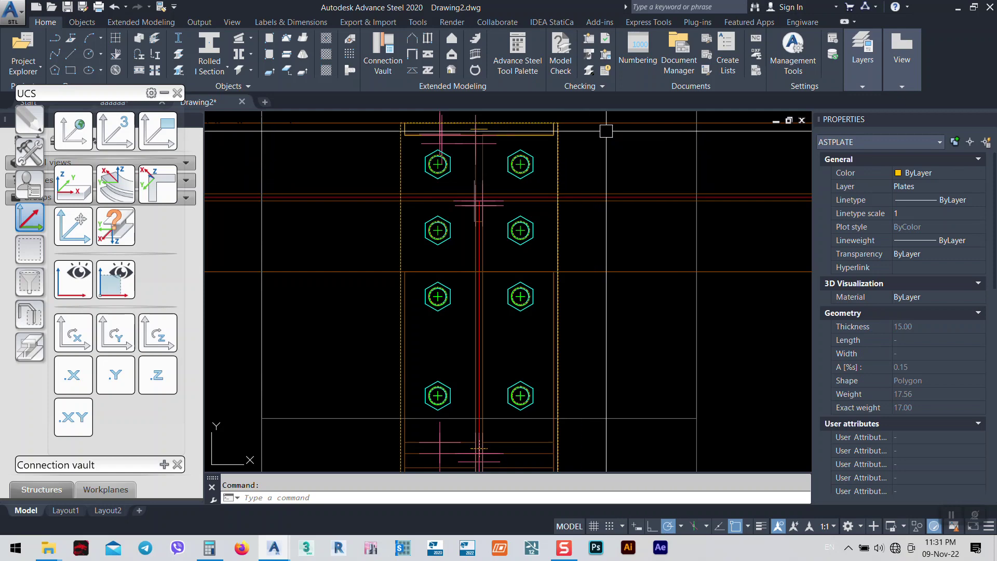
click(604, 126)
middle_drag(590, 143, 574, 202)
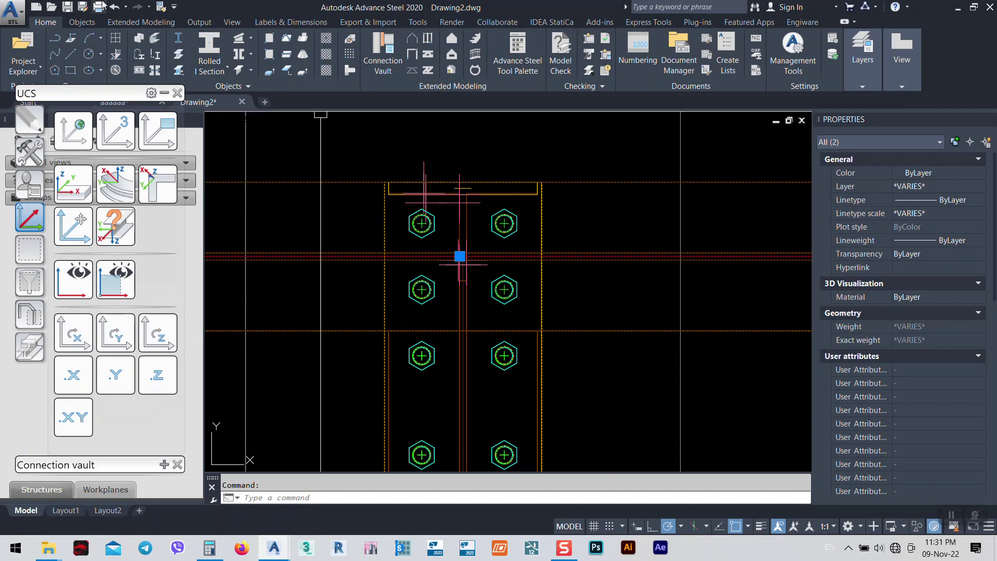
click(85, 22)
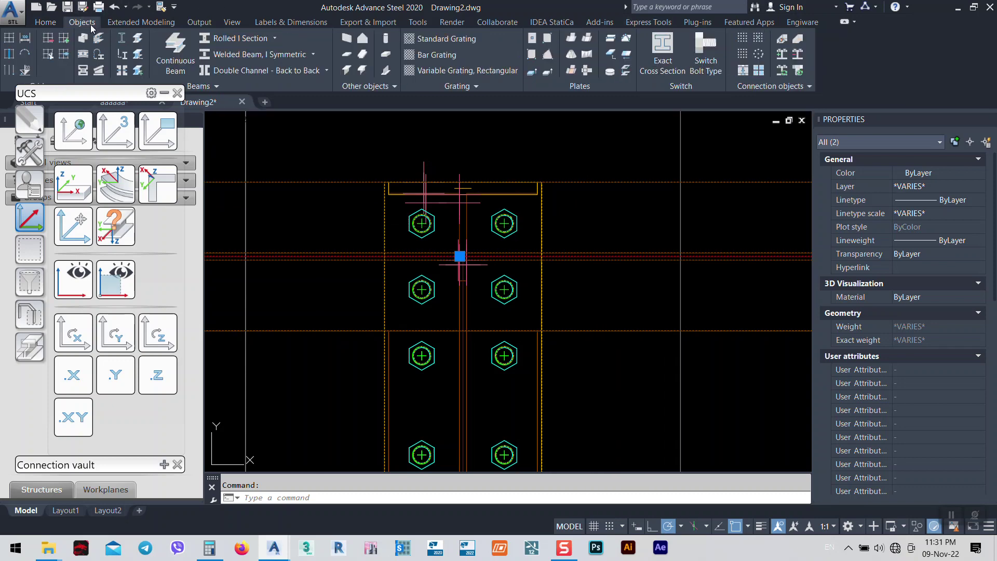
click(744, 38)
scroll(431, 278, up, 4)
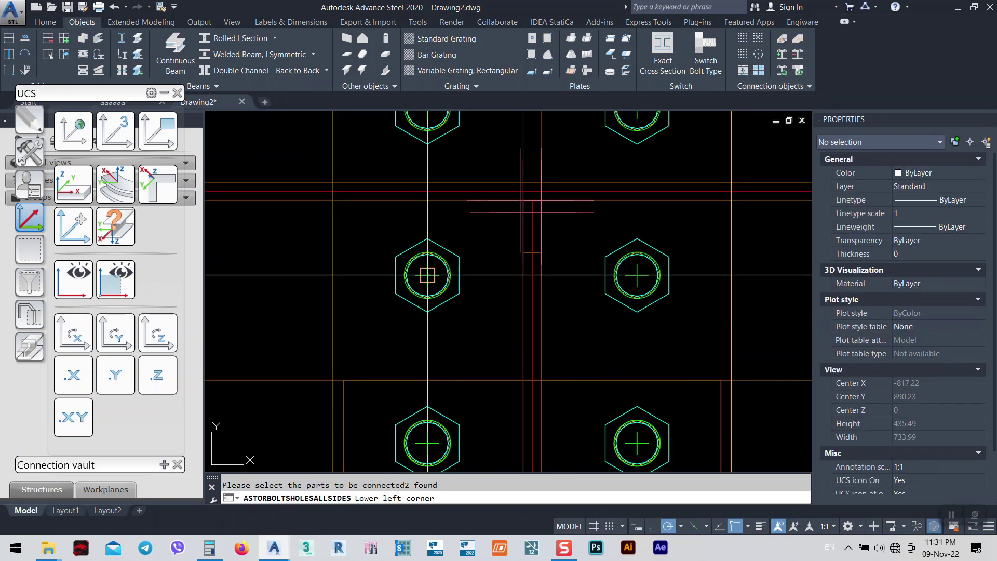
click(428, 275)
scroll(448, 278, down, 2)
click(568, 173)
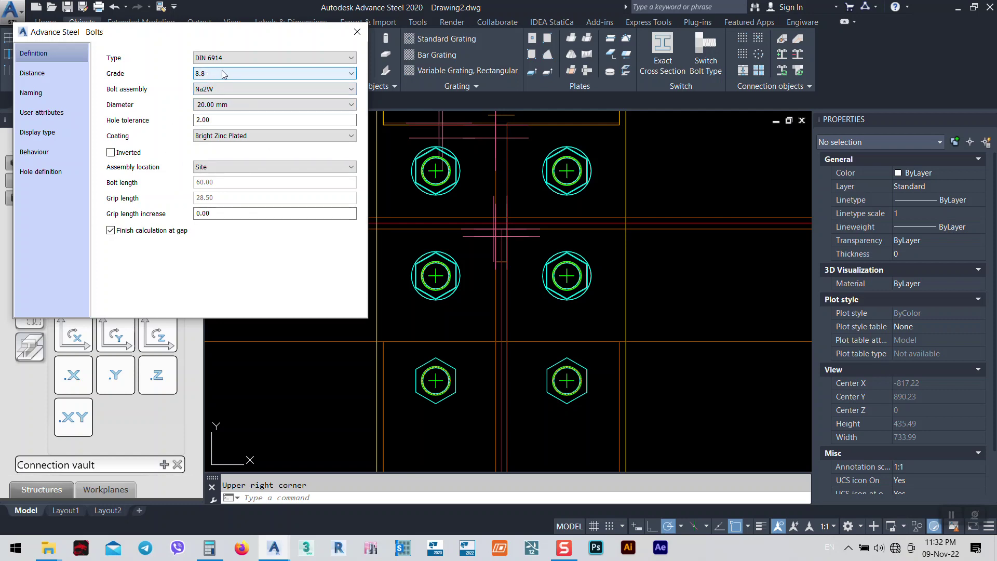
click(358, 31)
- Examine in 3D how the new bolts pass through the end plate and the cross beam
shift+middle_drag(519, 147, 627, 236)
scroll(623, 223, up, 4)
click(618, 205)
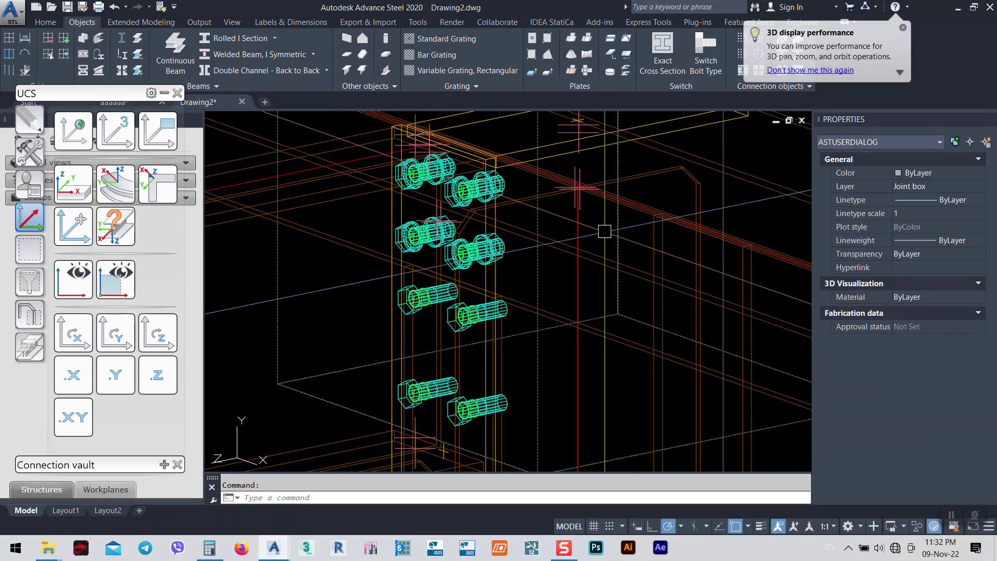
scroll(628, 240, down, 6)
key(Escape)
scroll(497, 238, up, 4)
click(495, 242)
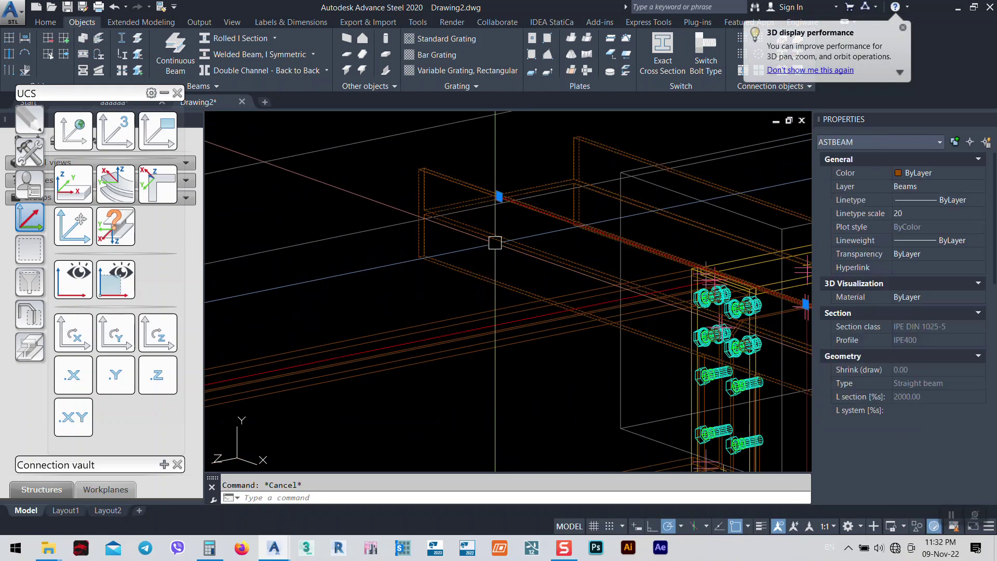
scroll(495, 243, down, 3)
shift+middle_drag(722, 354, 714, 345)
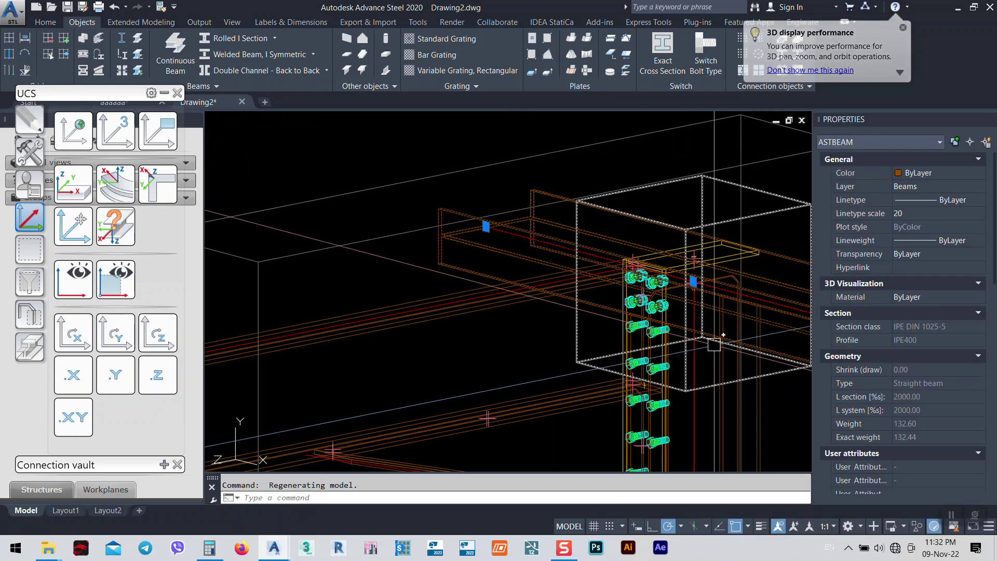
key(Escape)
scroll(680, 290, up, 4)
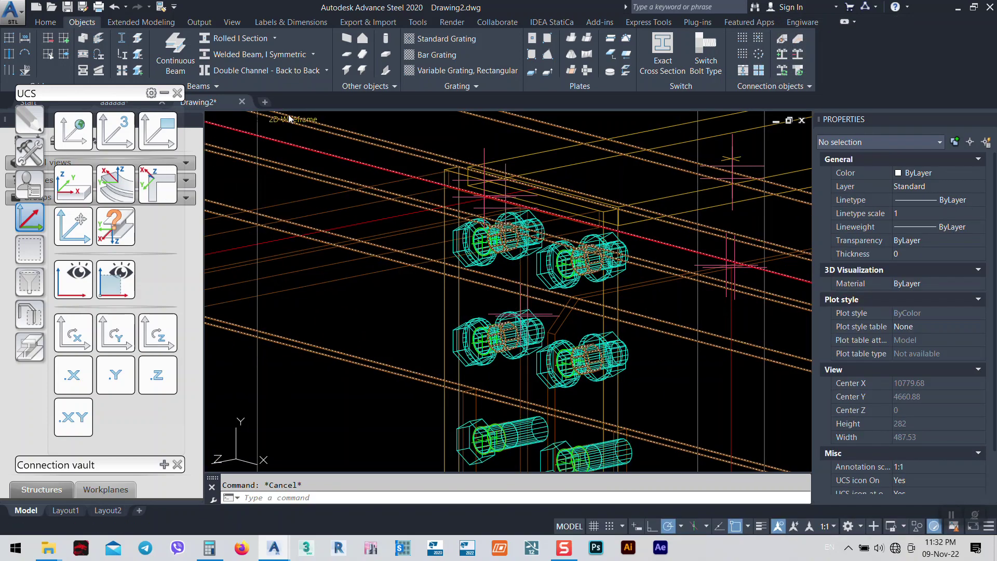
- Display the model in the Conceptual visual style and look closely at the upper bolts on the end plate
click(289, 118)
click(334, 169)
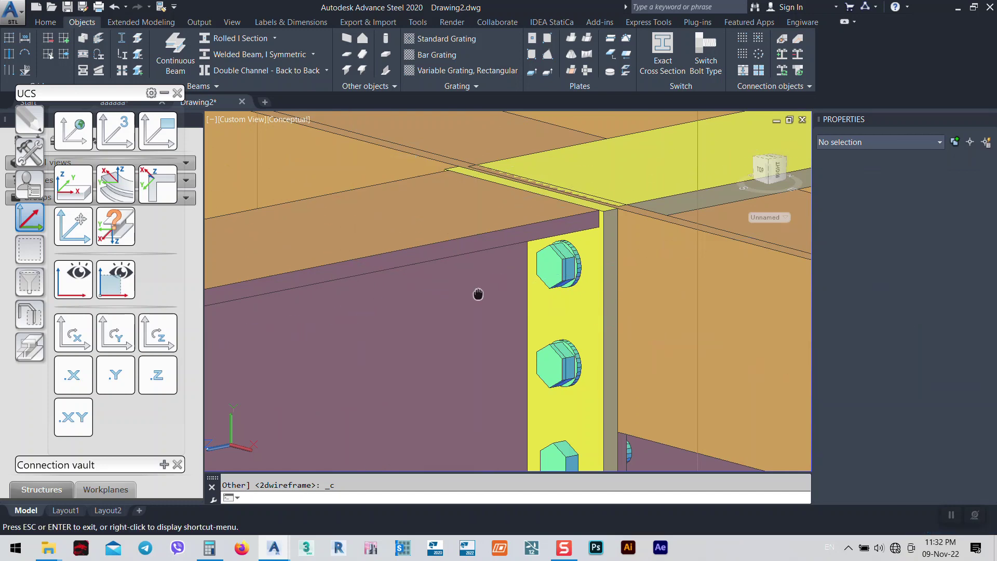
middle_drag(478, 294, 477, 207)
scroll(575, 238, down, 2)
scroll(571, 199, up, 5)
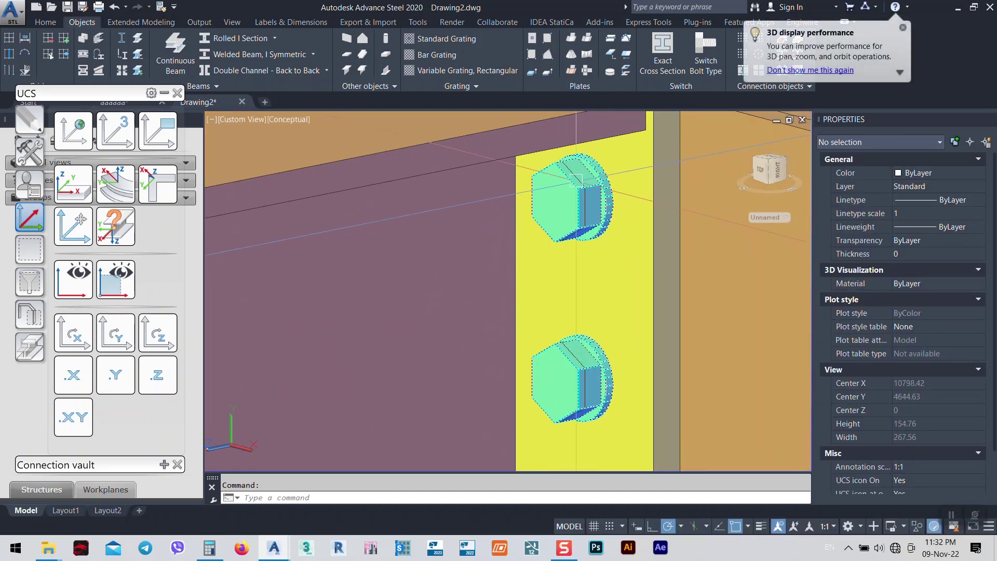
- Compare the two upper bolt rows on the end plate with the rows below, and select the third-row bolts
scroll(576, 181, down, 2)
mouse_move(603, 236)
shift+middle_down()
mouse_move(503, 234)
mouse_move(537, 228)
mouse_move(602, 244)
shift+middle_up()
double_click(629, 234)
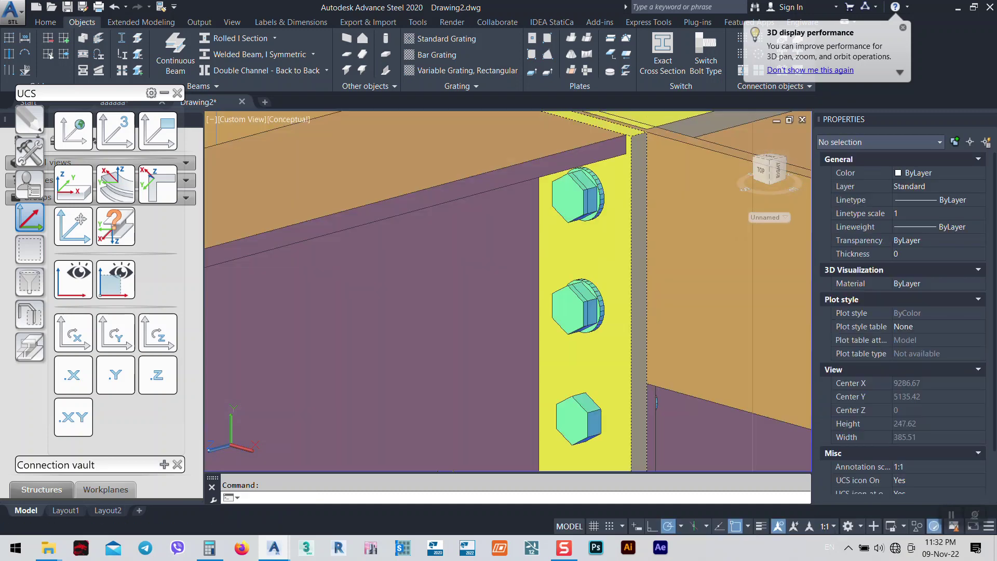
click(638, 290)
scroll(639, 291, down, 2)
key(Escape)
scroll(639, 291, up, 2)
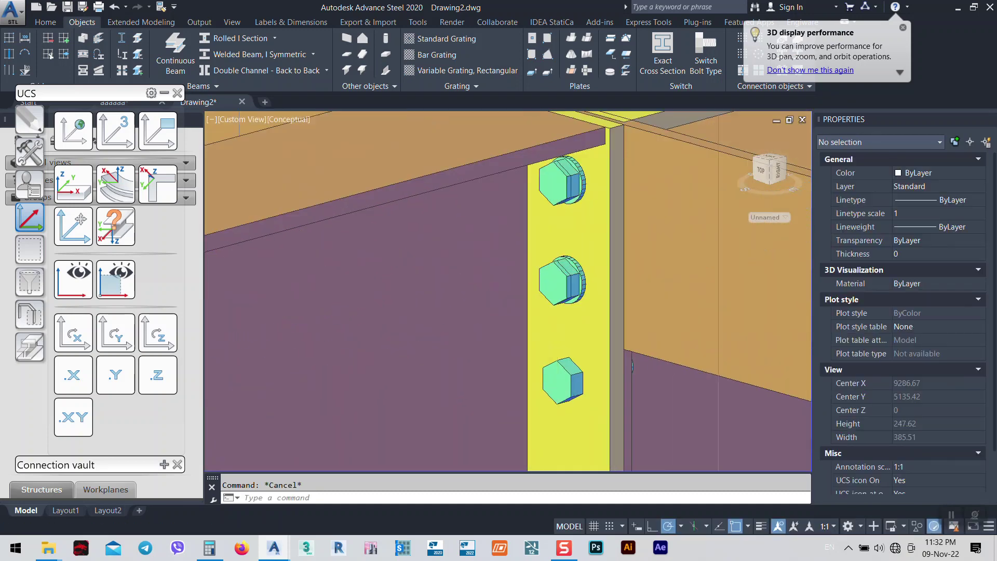
scroll(558, 312, up, 2)
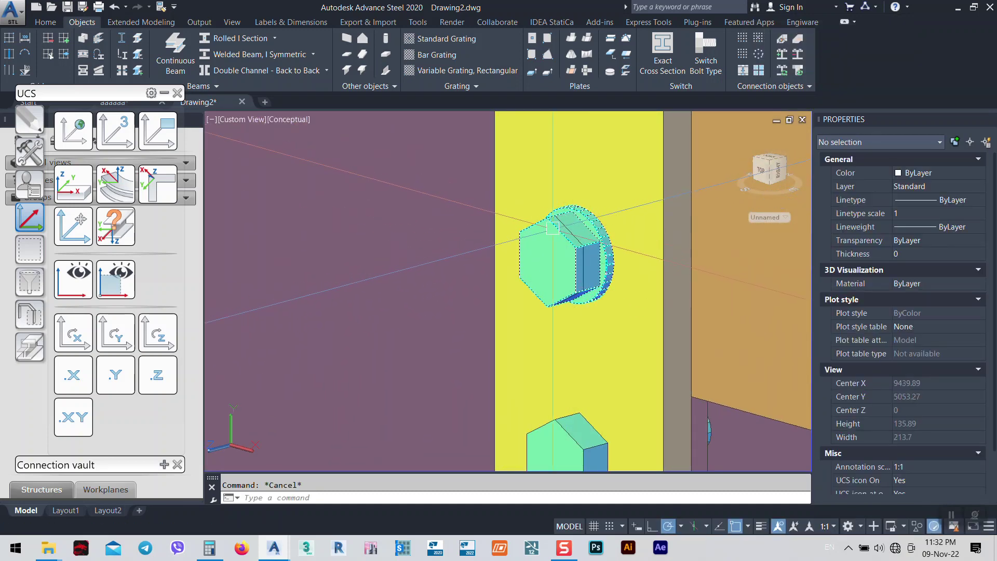
scroll(553, 228, up, 1)
scroll(664, 179, down, 5)
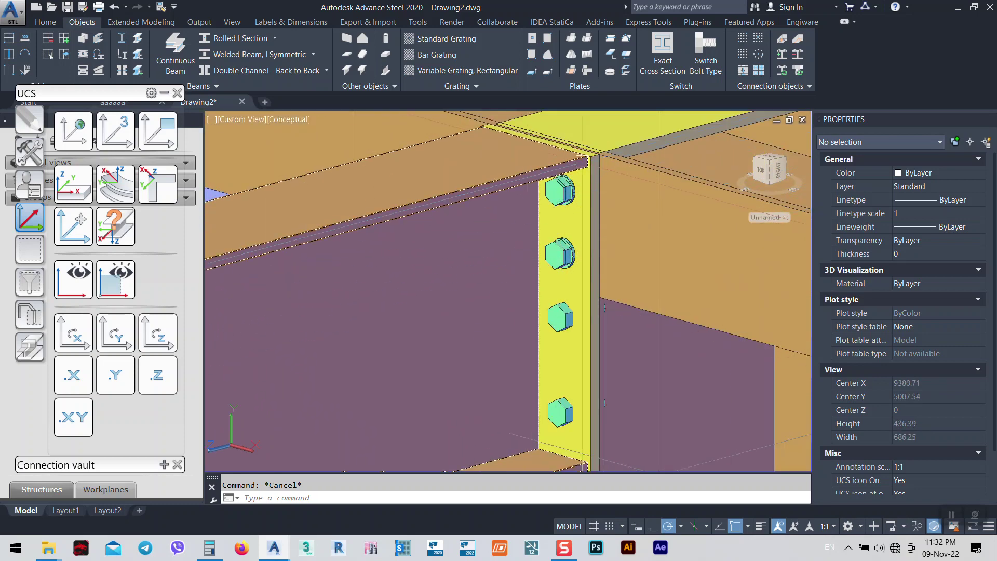
scroll(561, 214, up, 1)
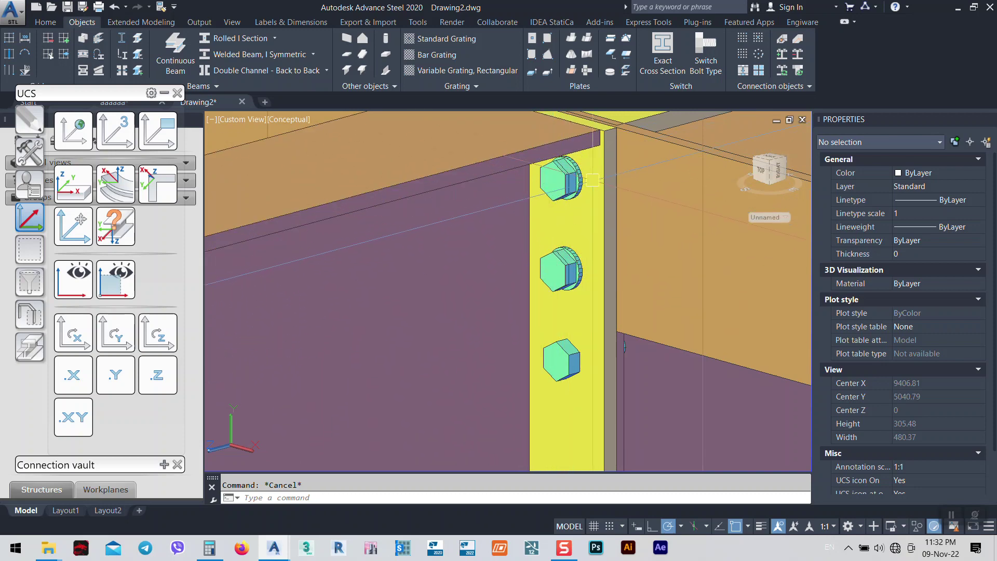
scroll(589, 309, down, 1)
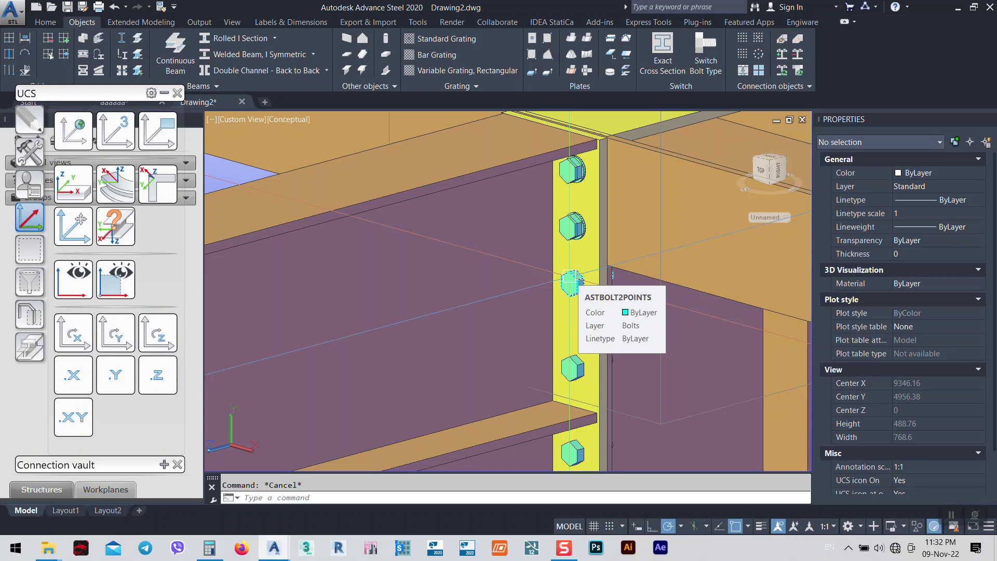
click(570, 278)
scroll(643, 272, down, 2)
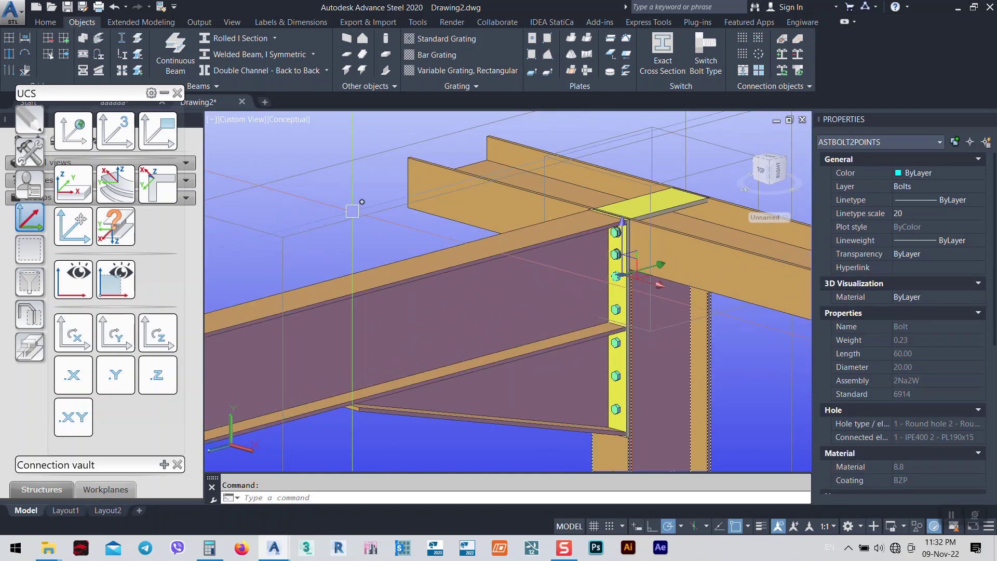
- Open the eaves haunch joint's bolt group settings from the selected bolts and set group 1 to 0 lines
right_click(351, 312)
click(395, 347)
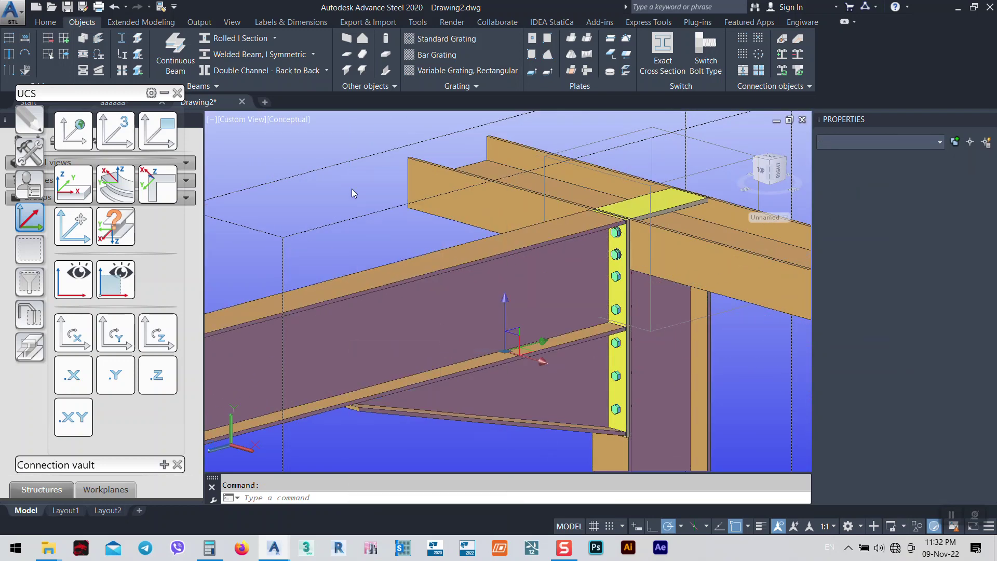
click(54, 195)
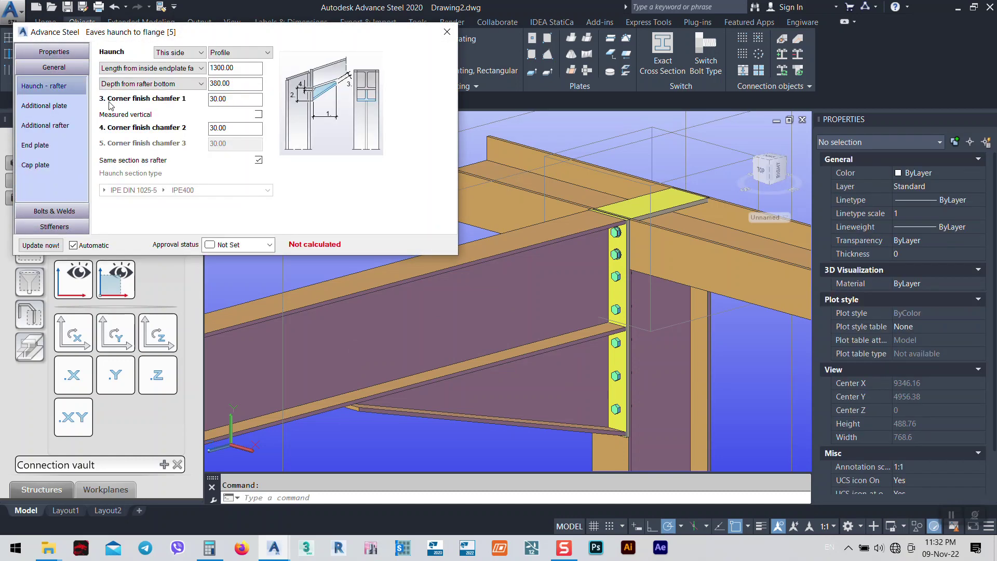
click(54, 211)
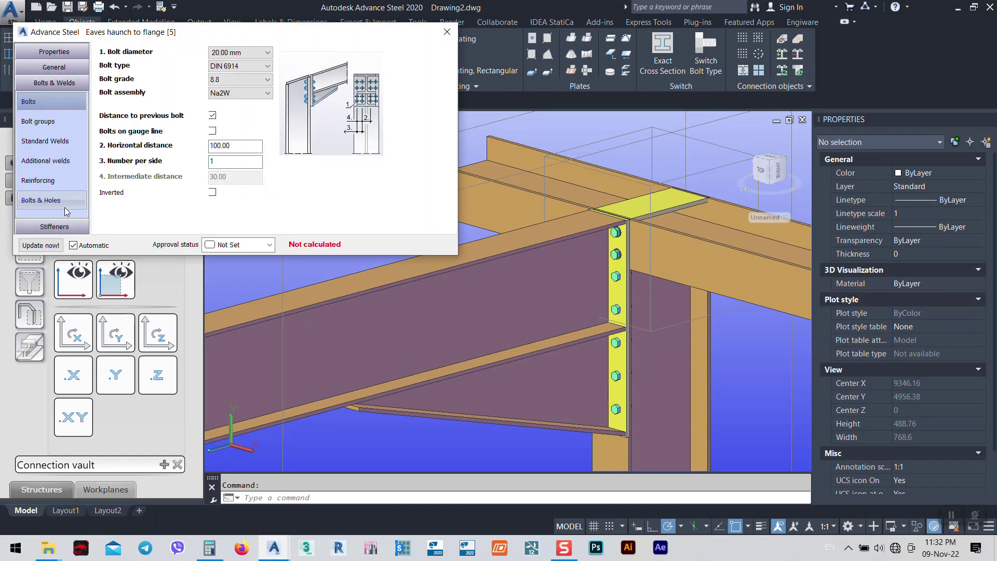
click(38, 121)
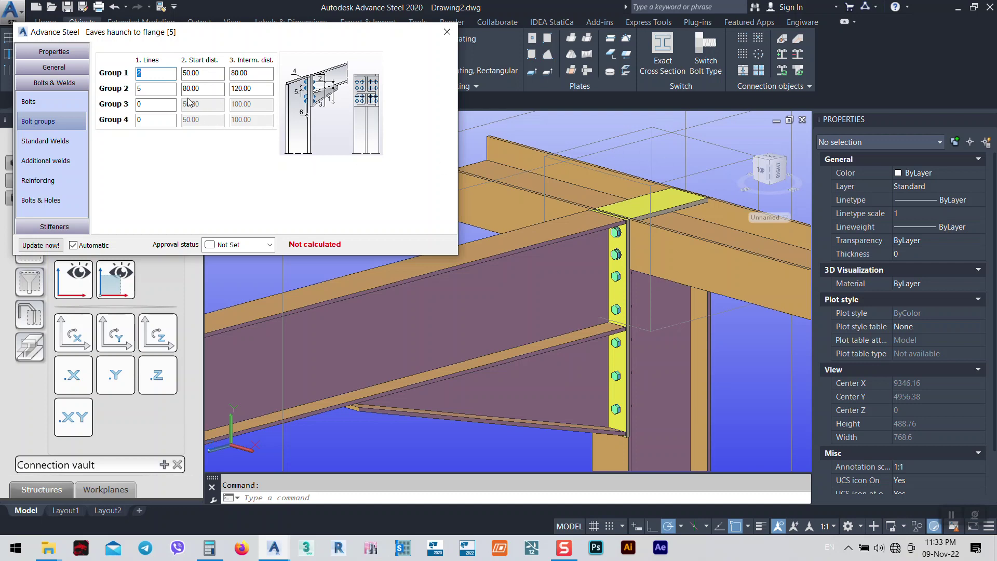
click(160, 90)
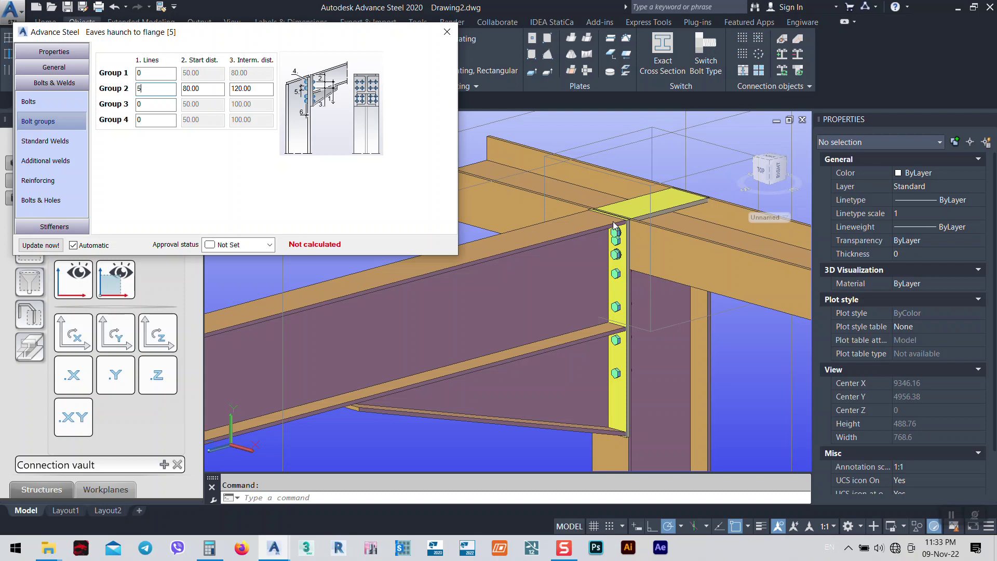
- Switch to Calculator and add 180 + 80 for the start distance of bolt group 2
double_click(200, 94)
click(208, 554)
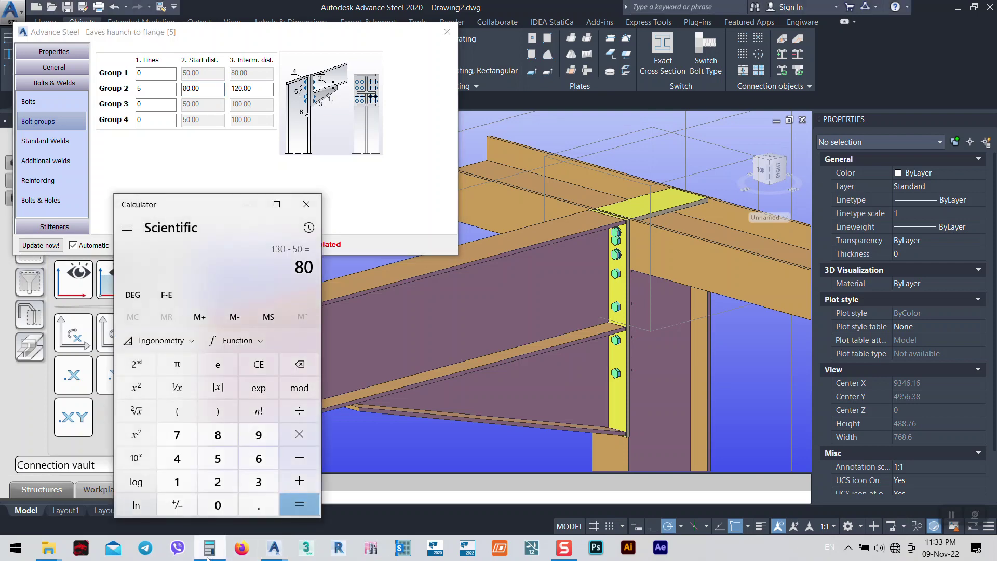
key(Escape)
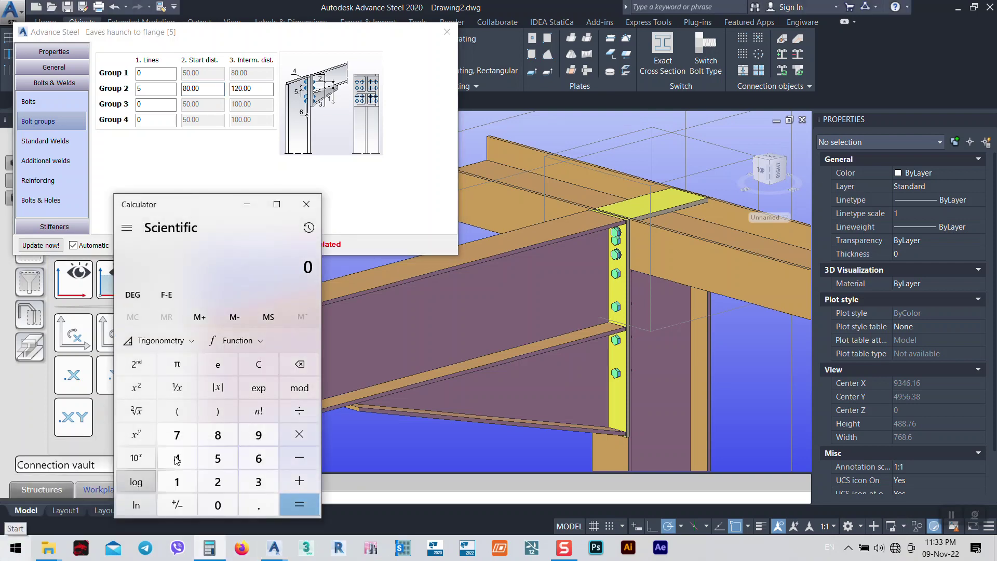
key(1)
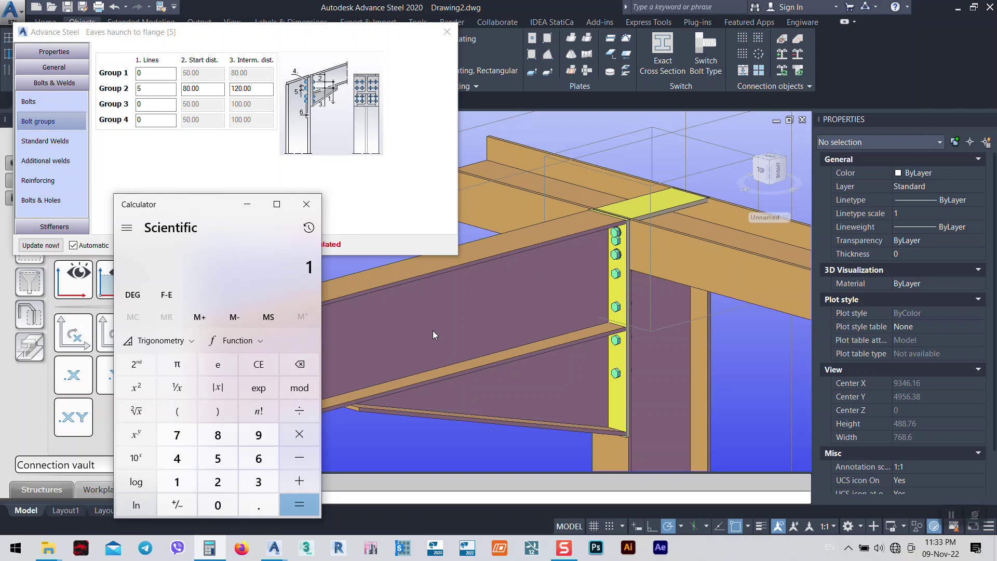
key(8)
key(0)
key(plus)
key(8)
key(0)
key(Return)
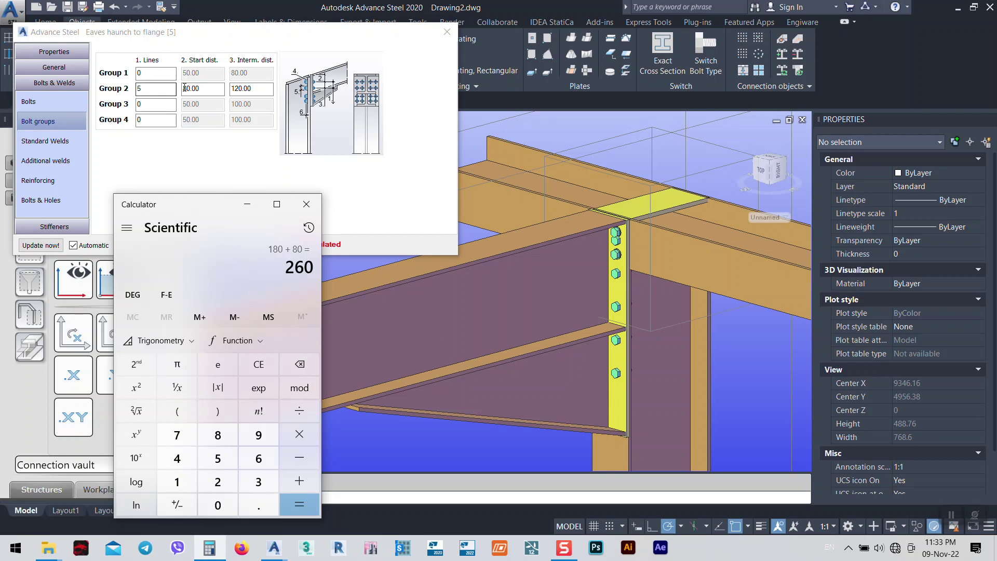
- Try start distances of 260, 240 and 220 for bolt group 2 of the eaves haunch joint
drag(206, 89, 100, 111)
text(260)
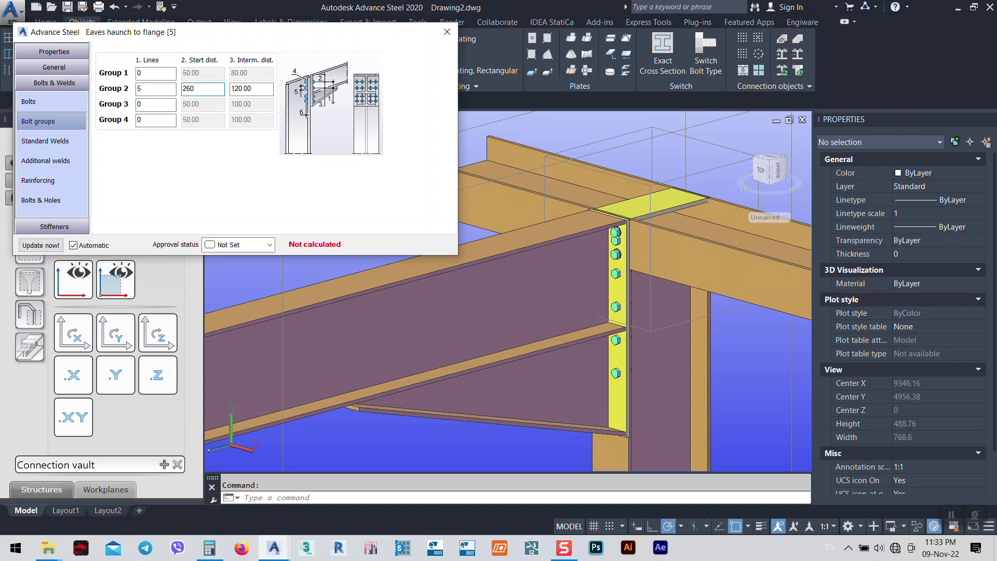
key(Return)
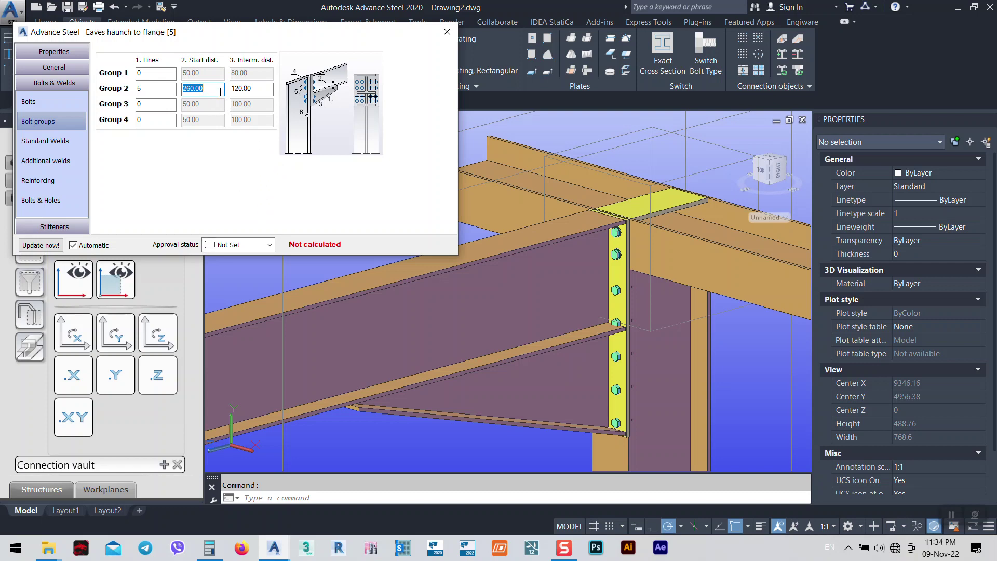
text(240)
key(Return)
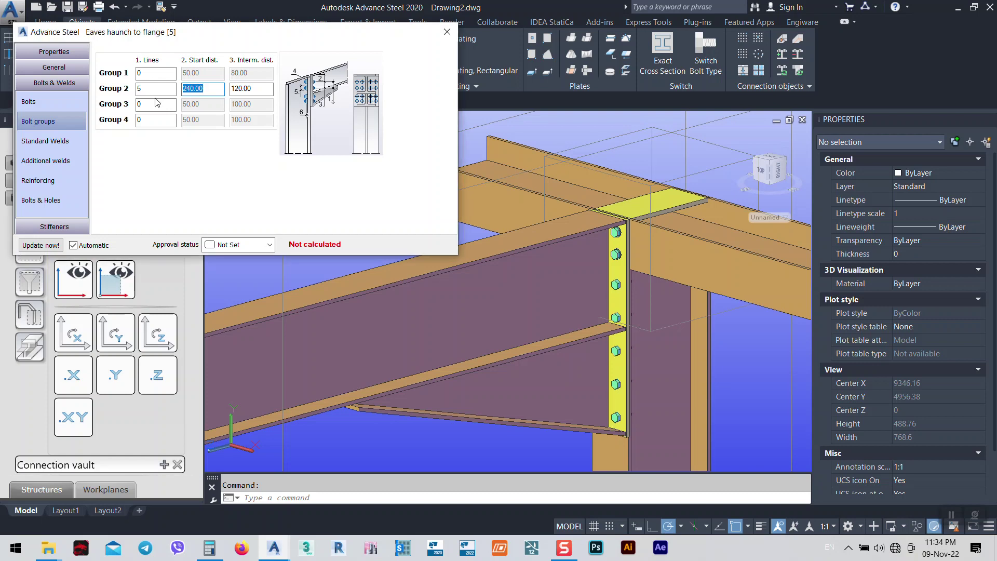
text(220)
key(Return)
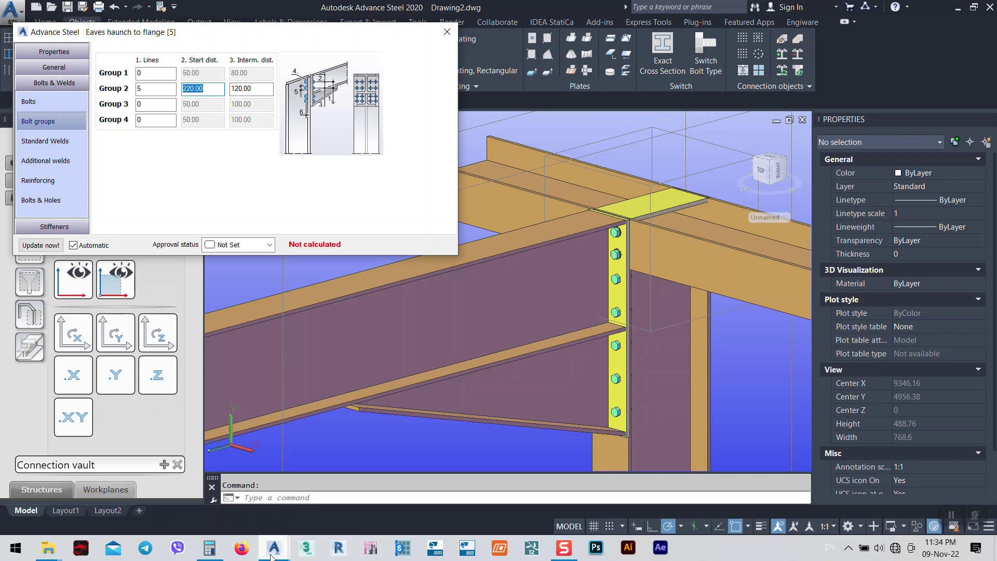
- Add 80 + 50 + 80 in Calculator, set bolt group 2's start distance to 210 and close the joint settings
click(218, 554)
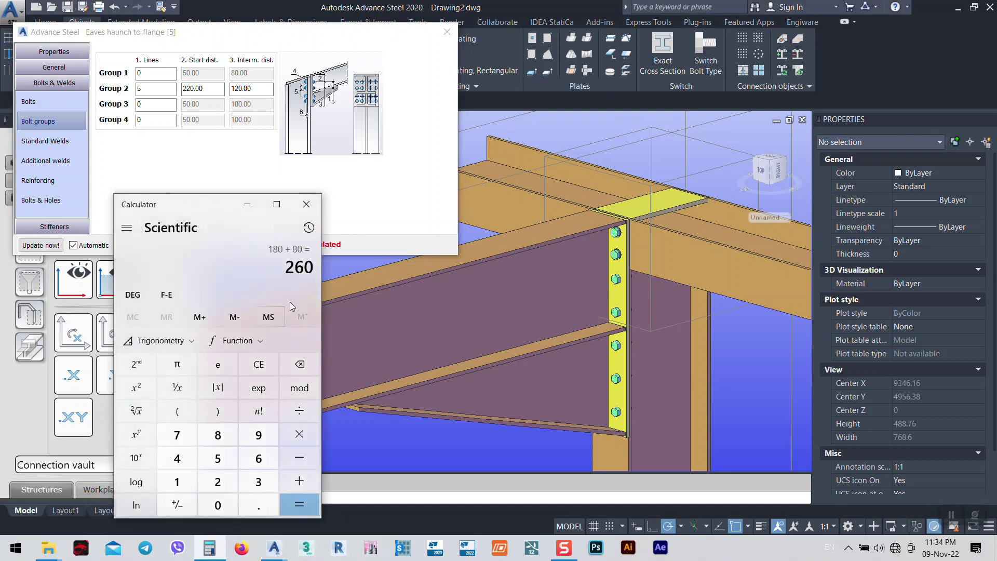
double_click(207, 88)
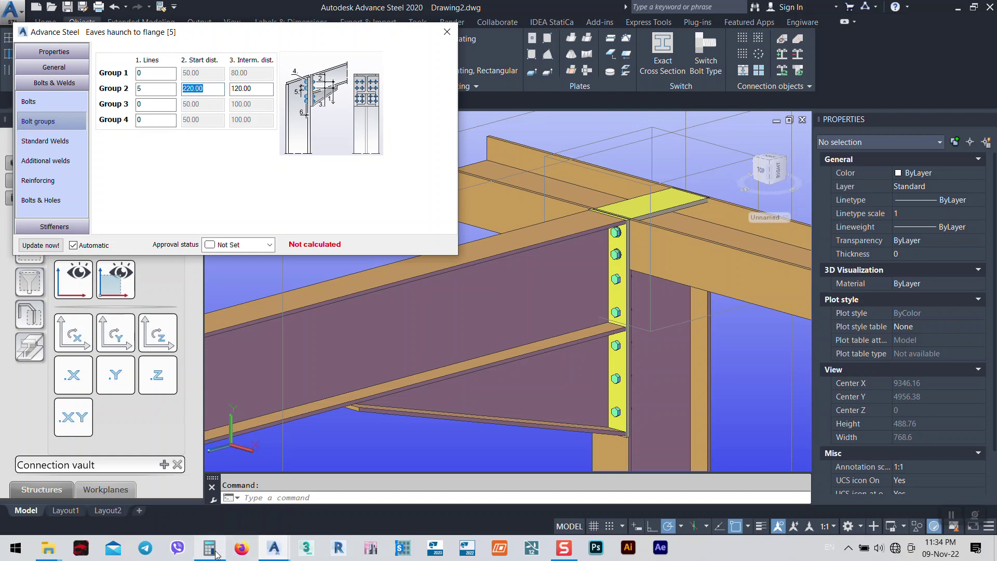
click(211, 549)
text(80 + )
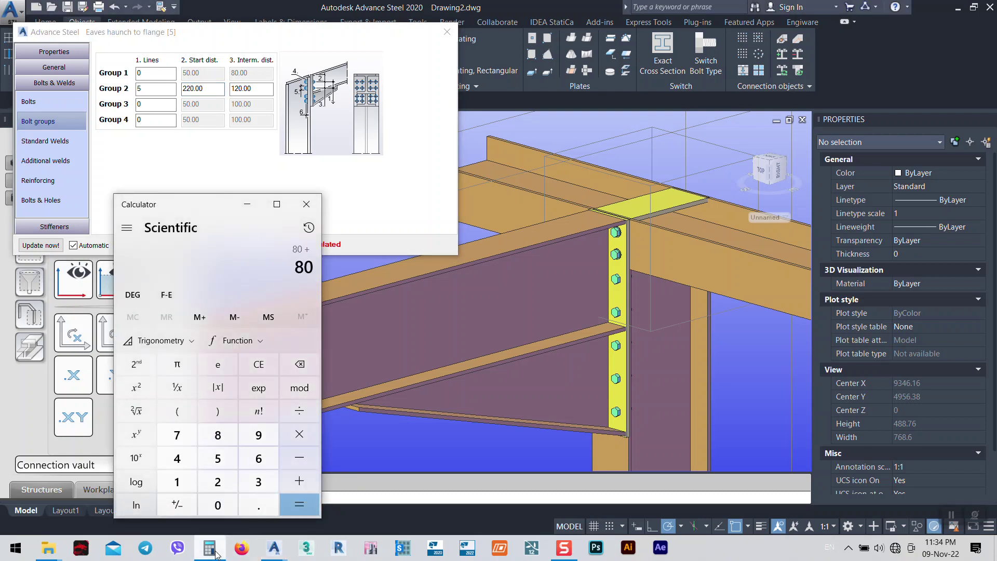
text(50 + 80 =)
click(219, 98)
text(2)
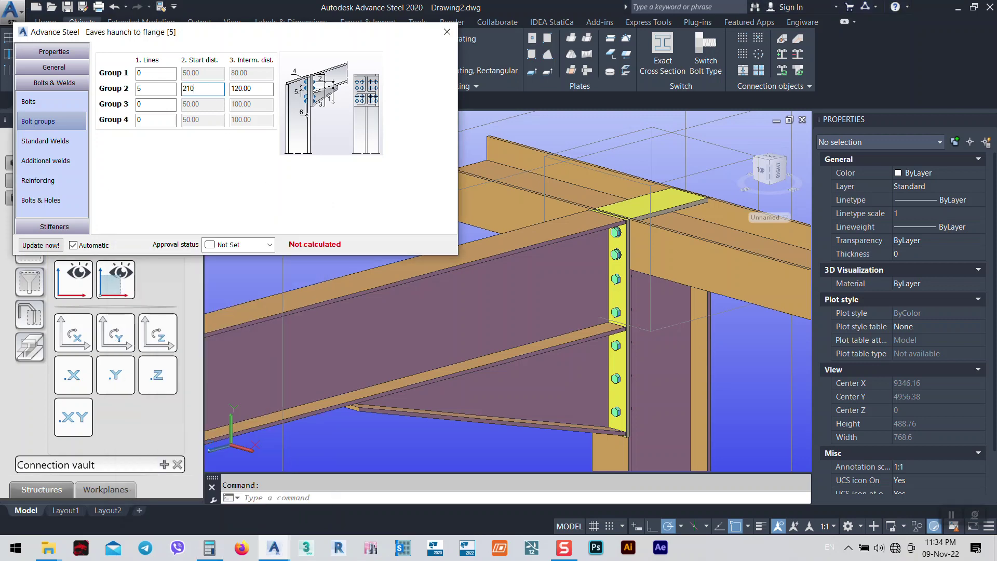
text(10)
key(Return)
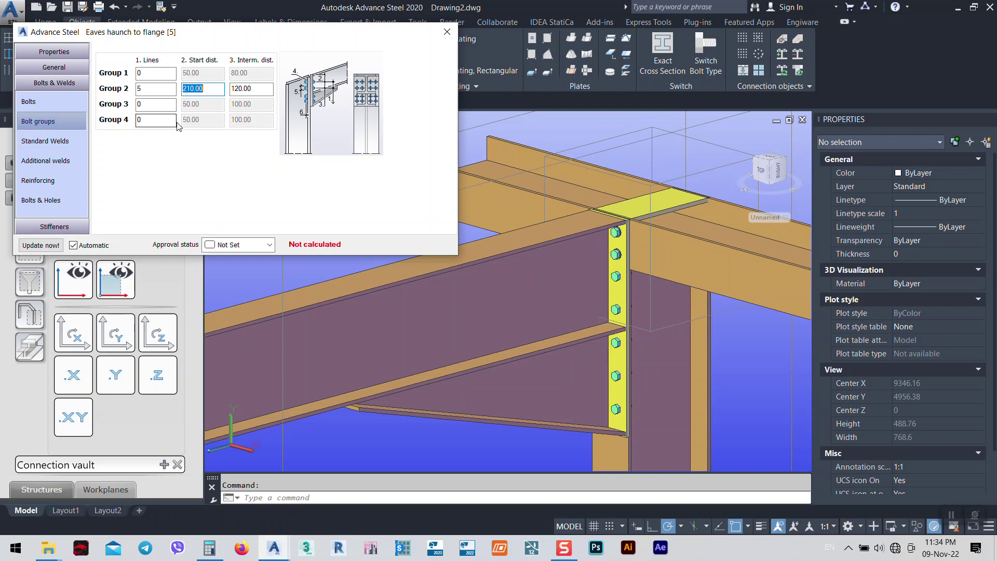
click(447, 31)
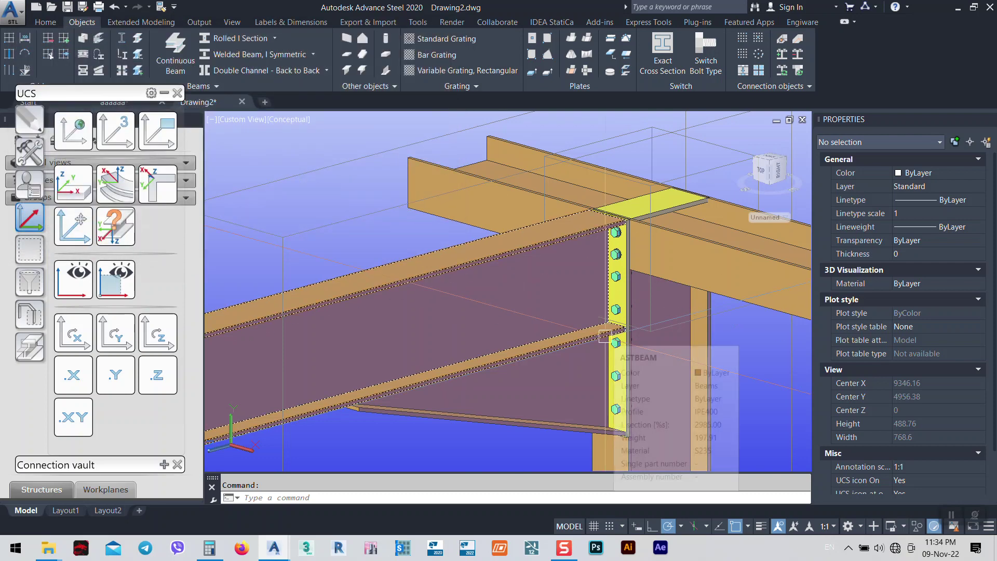
- Undo the changes made to the joint's bolt groups
key(ctrl+z)
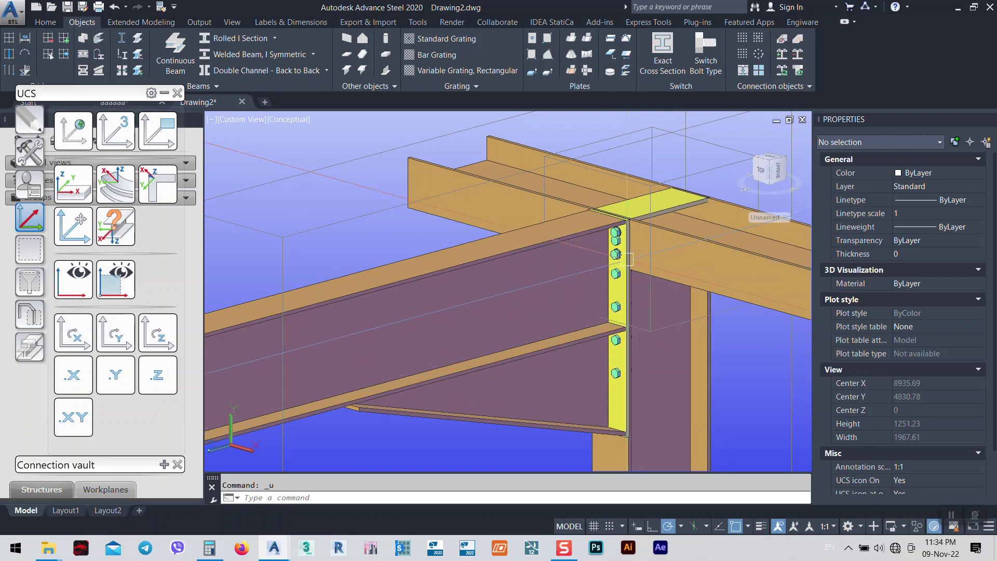
scroll(627, 257, up, 2)
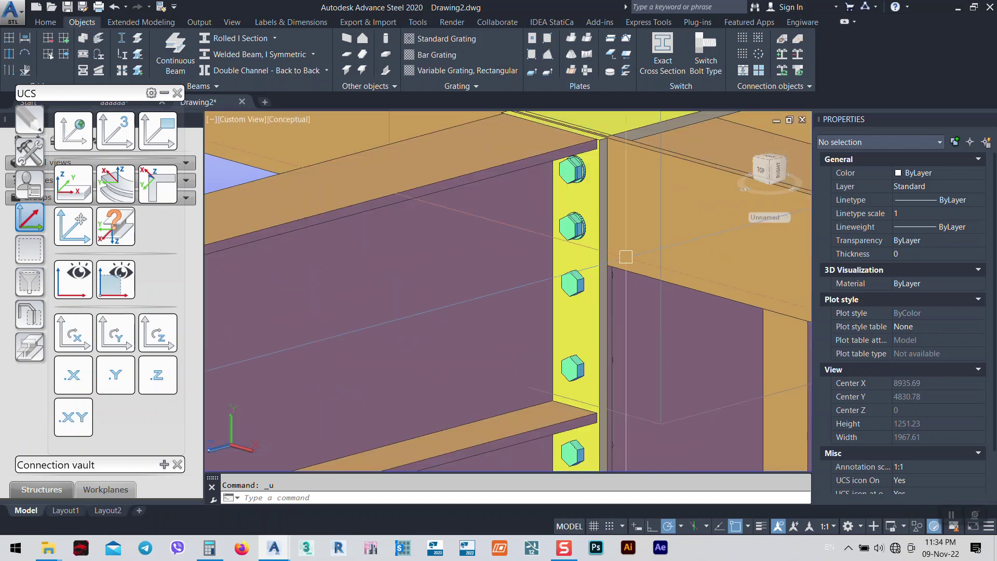
key(ctrl+z)
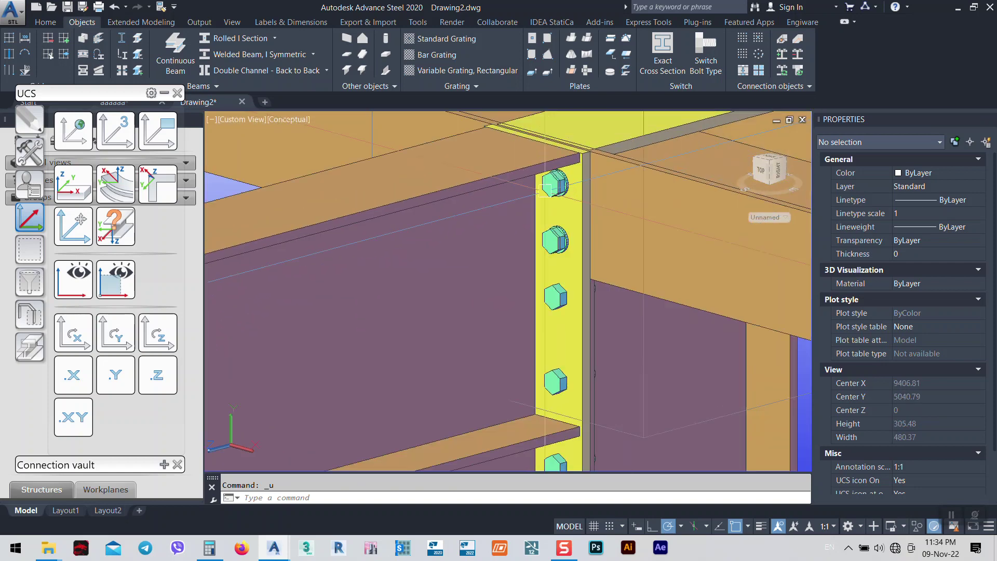
- Select the third-row bolts on the end plate and open the bolt group settings of their eaves haunch joint
scroll(545, 265, up, 3)
click(555, 255)
scroll(601, 295, down, 4)
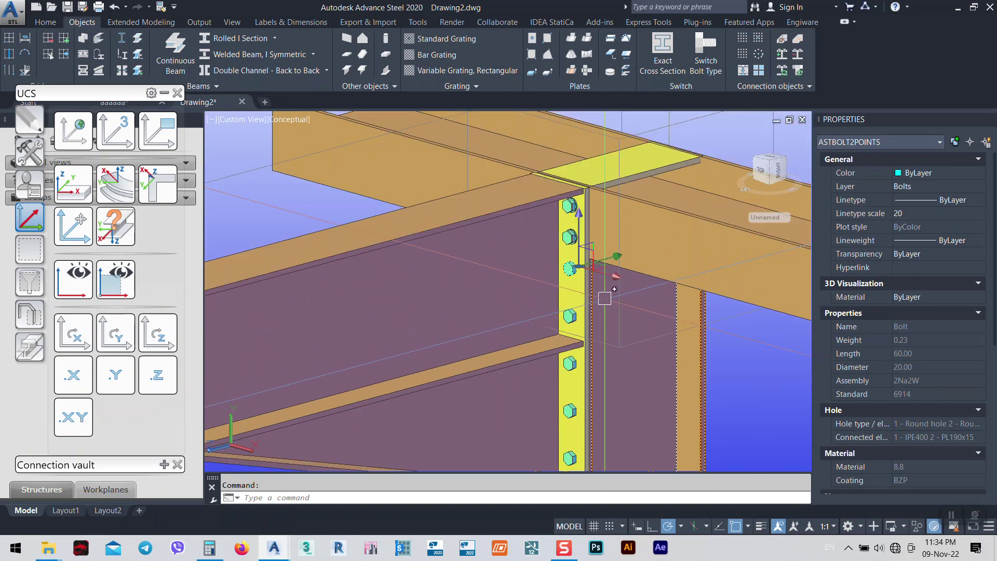
right_click(244, 291)
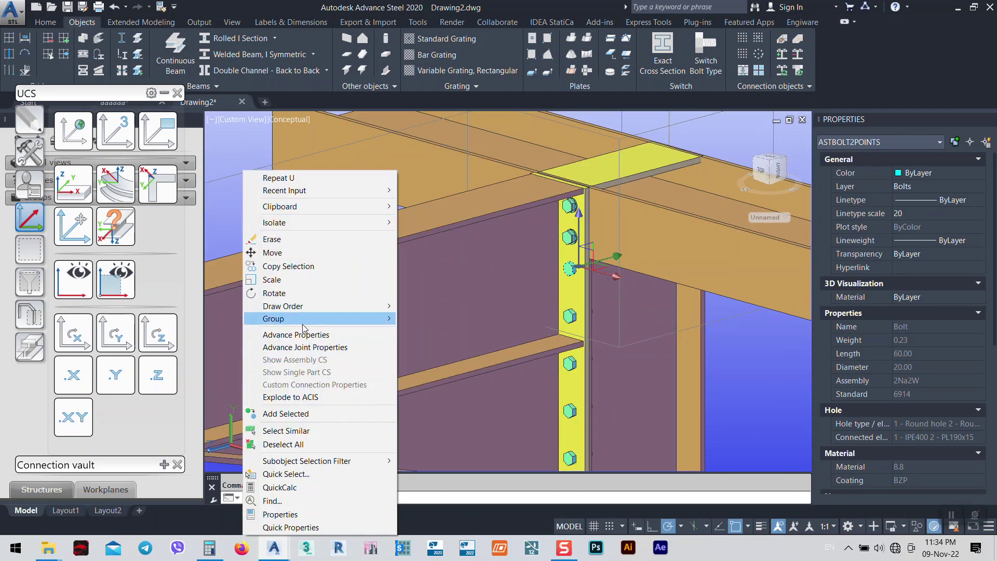
click(317, 348)
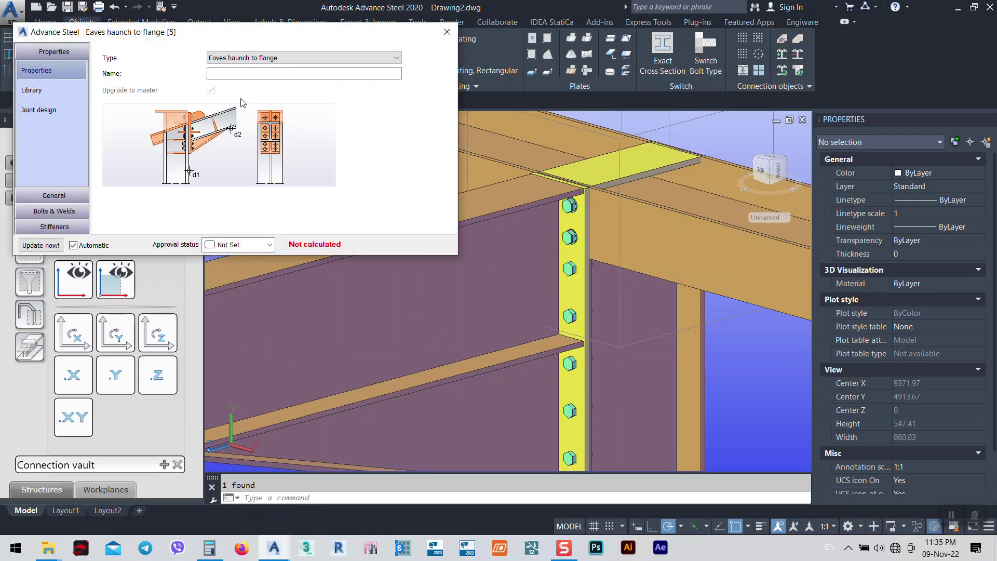
click(46, 196)
click(36, 146)
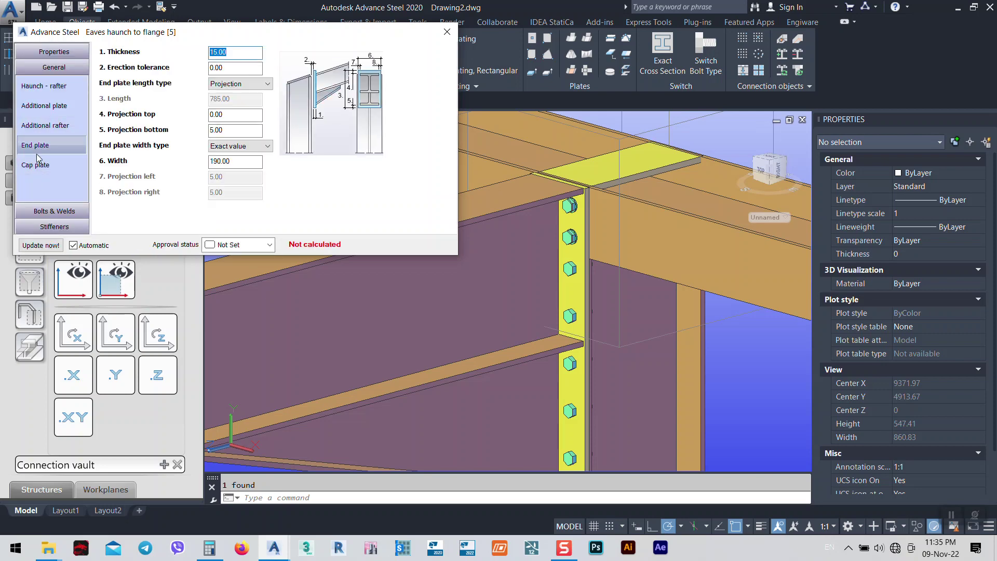
click(62, 210)
click(38, 121)
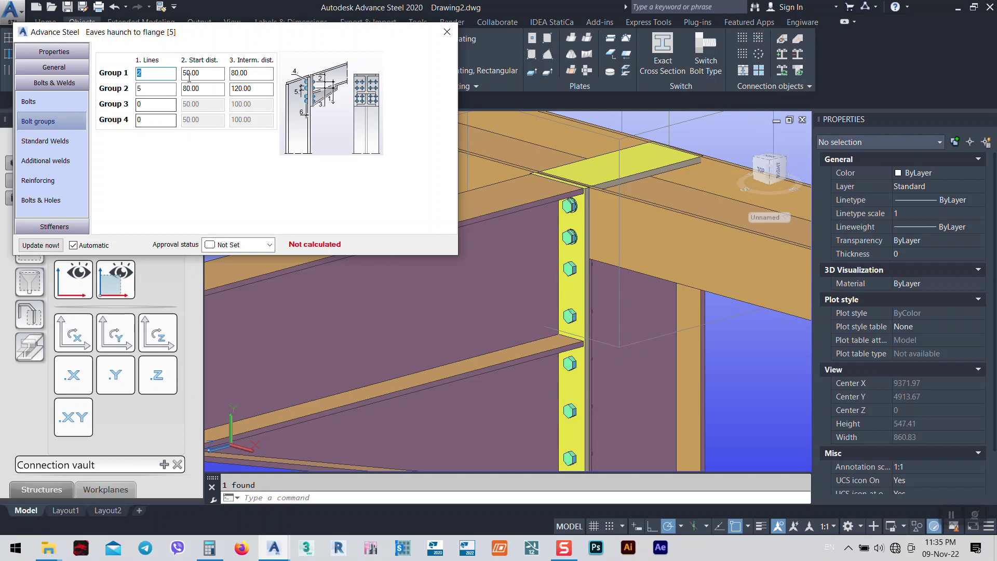
- Set bolt group 2's start distance to 210 and group 1 to 0 lines, keeping 5 lines in group 2, and close the settings
drag(205, 88, 138, 105)
text(210)
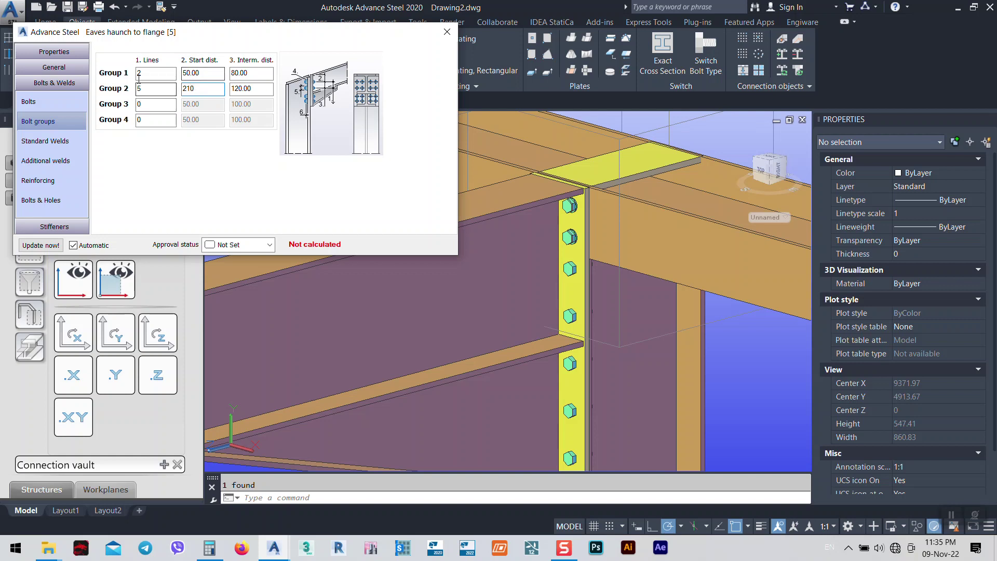
drag(151, 74, 112, 81)
text(0)
click(146, 89)
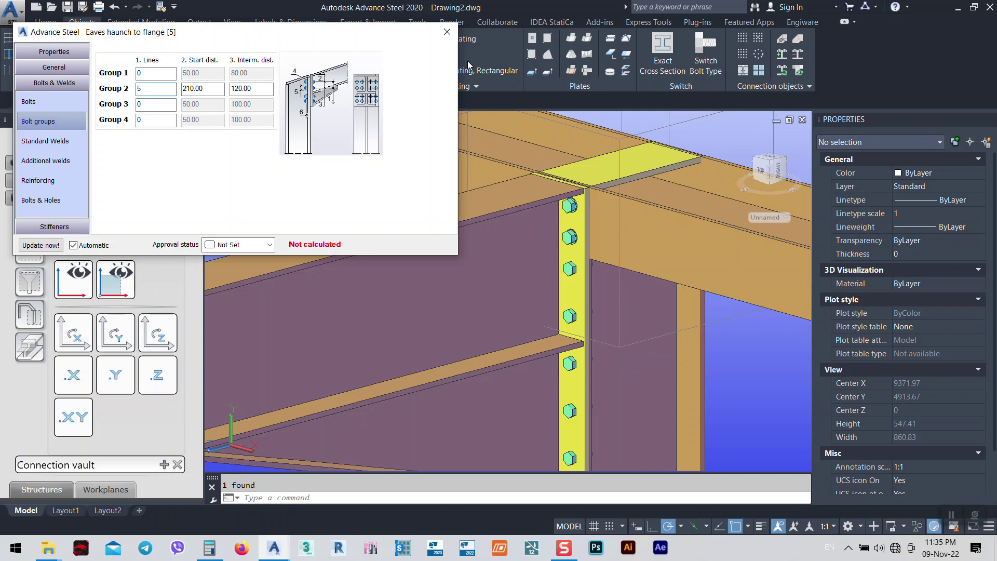
click(447, 32)
- Examine the bolt holes of the end plate in 3D with the plate shown on its own
click(597, 205)
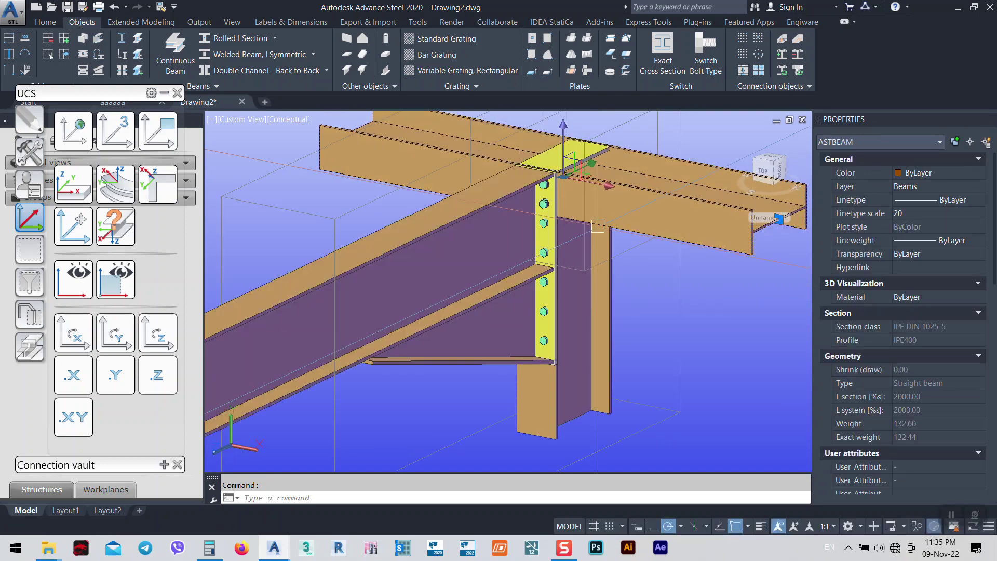
key(Escape)
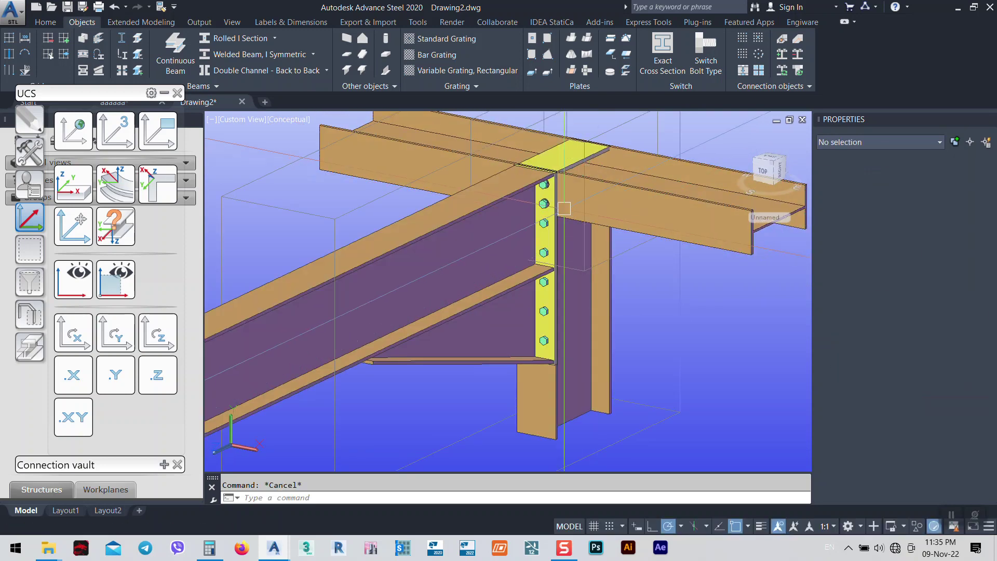
scroll(564, 208, up, 3)
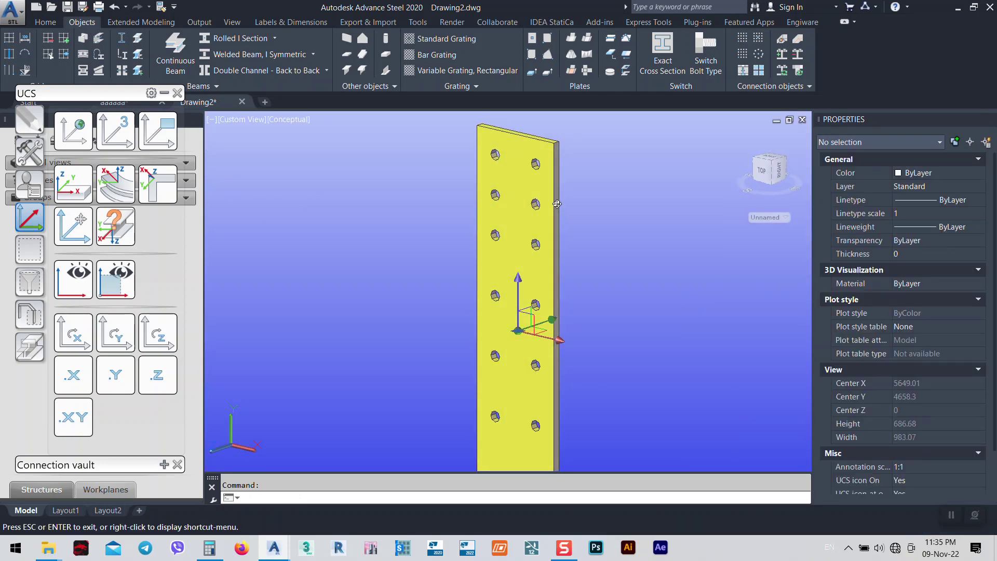
mouse_move(557, 203)
mouse_down()
mouse_move(546, 196)
mouse_move(597, 167)
mouse_move(572, 205)
mouse_up()
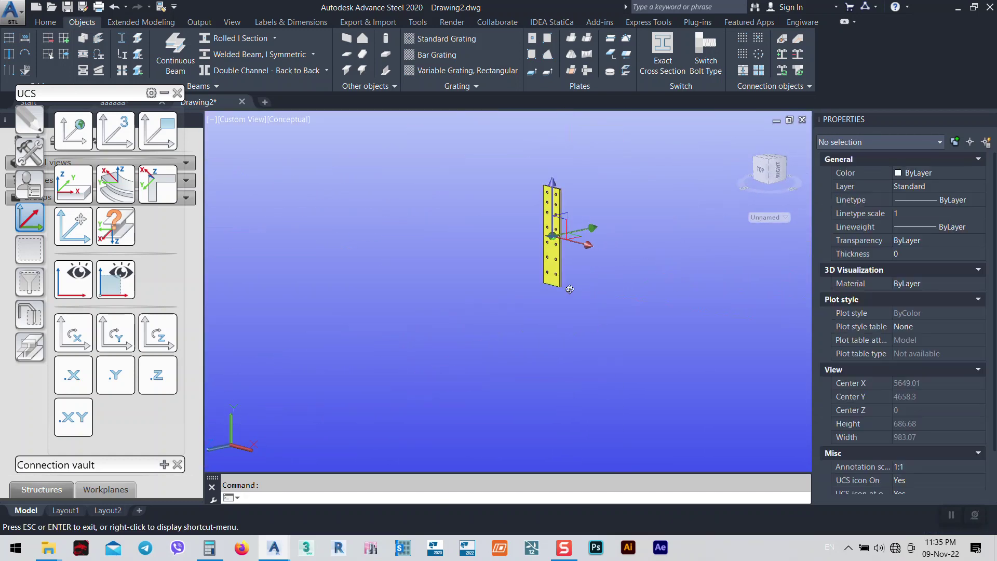
key(Escape)
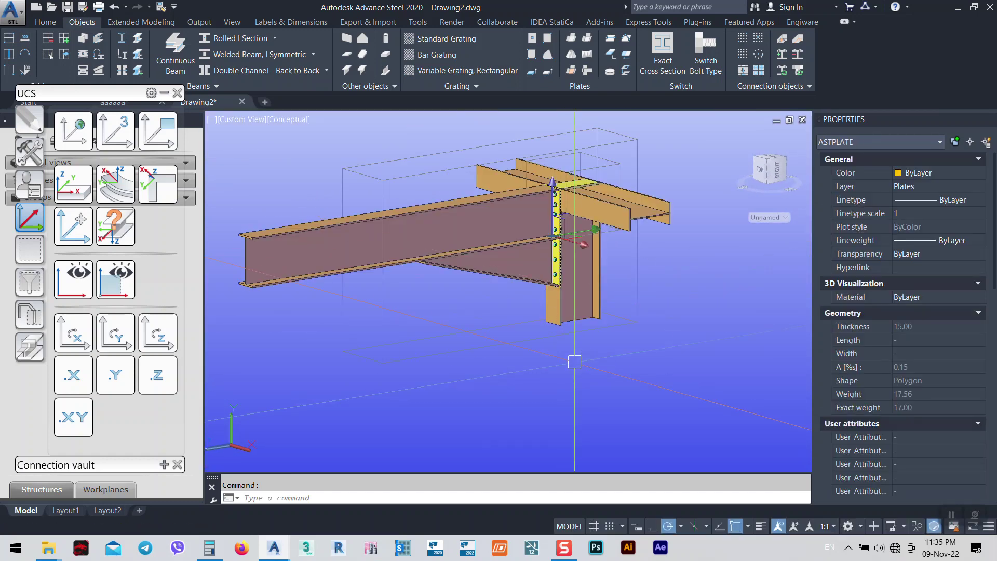